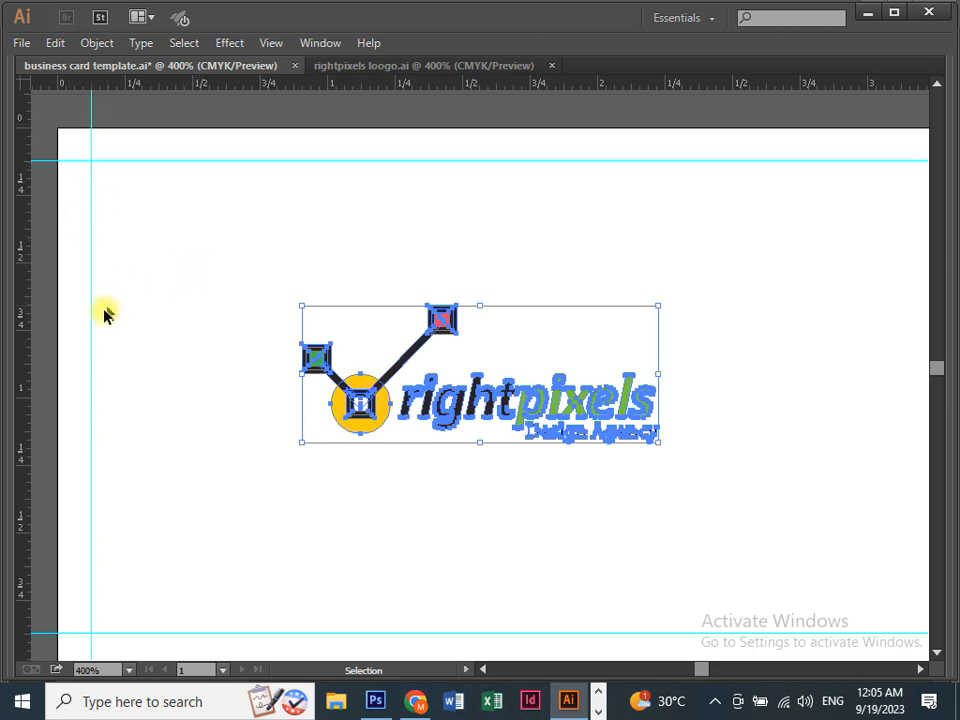
Drag the rightpixels logo about 0.44 in left and slightly down on the card.
drag(362, 395, 241, 420)
key(Tab)
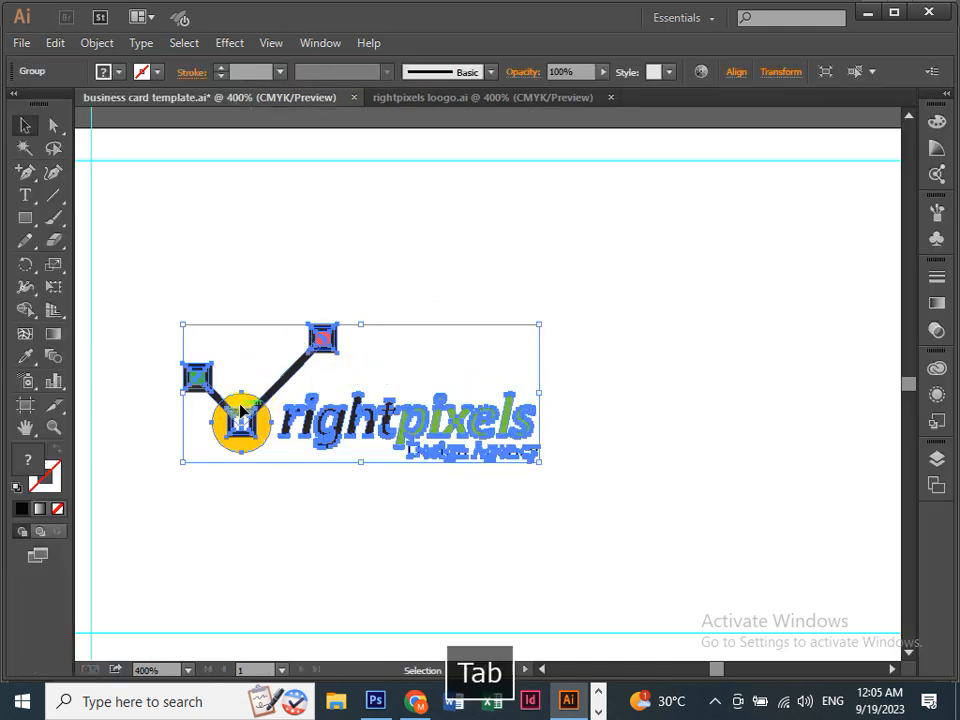
key(Tab)
key(space)
drag(206, 452, 191, 420)
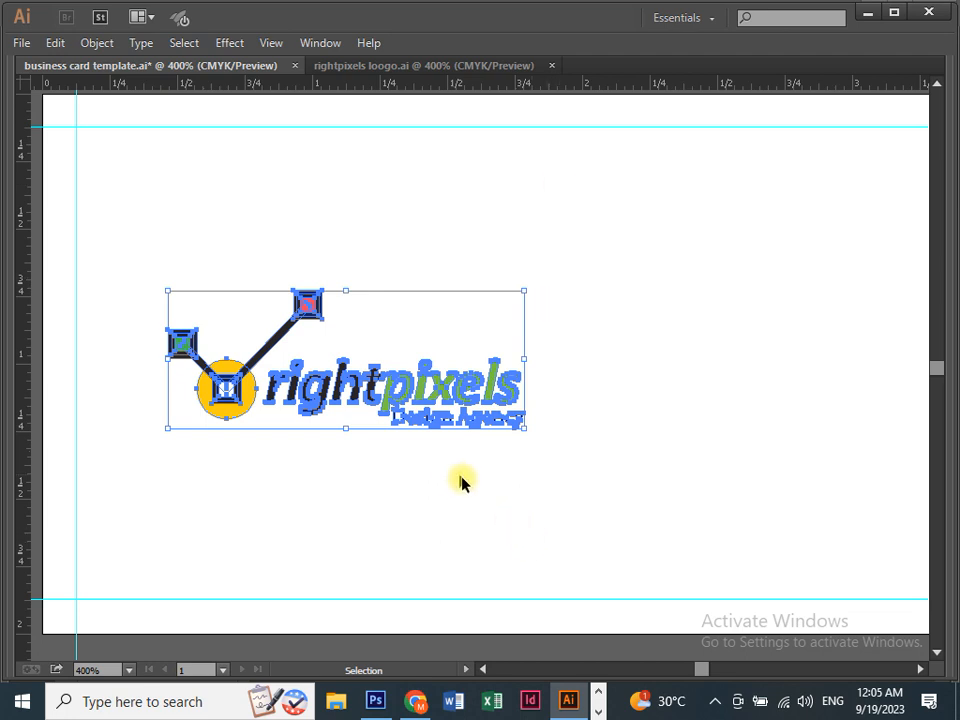
Zoom out to 300% to check the card, then zoom in to 600% on the logo.
key(Tab)
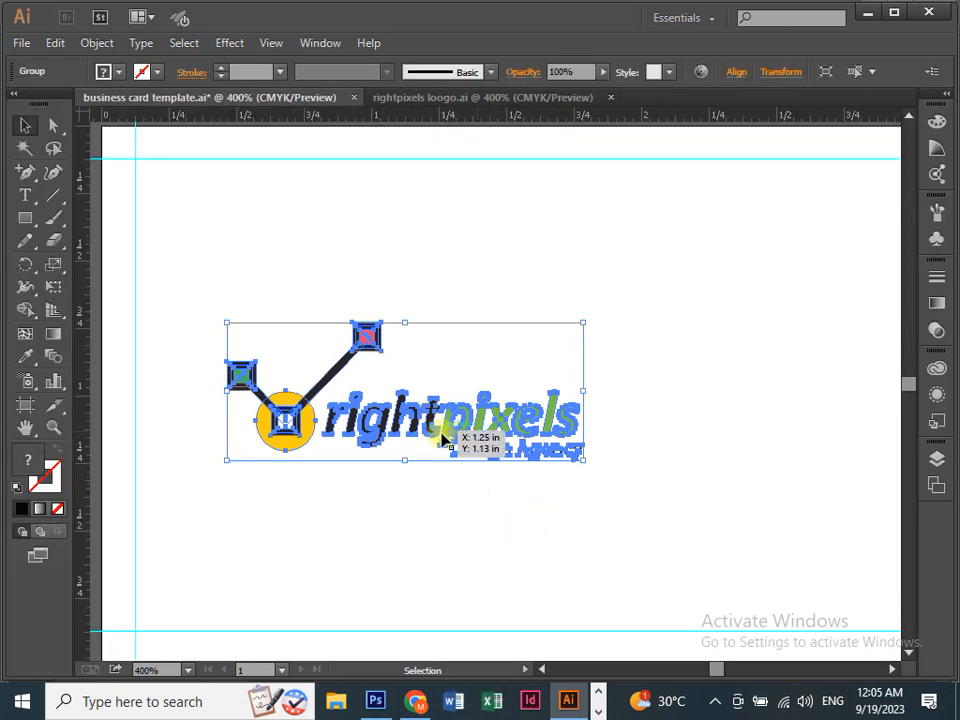
key(Tab)
key(ctrl+minus)
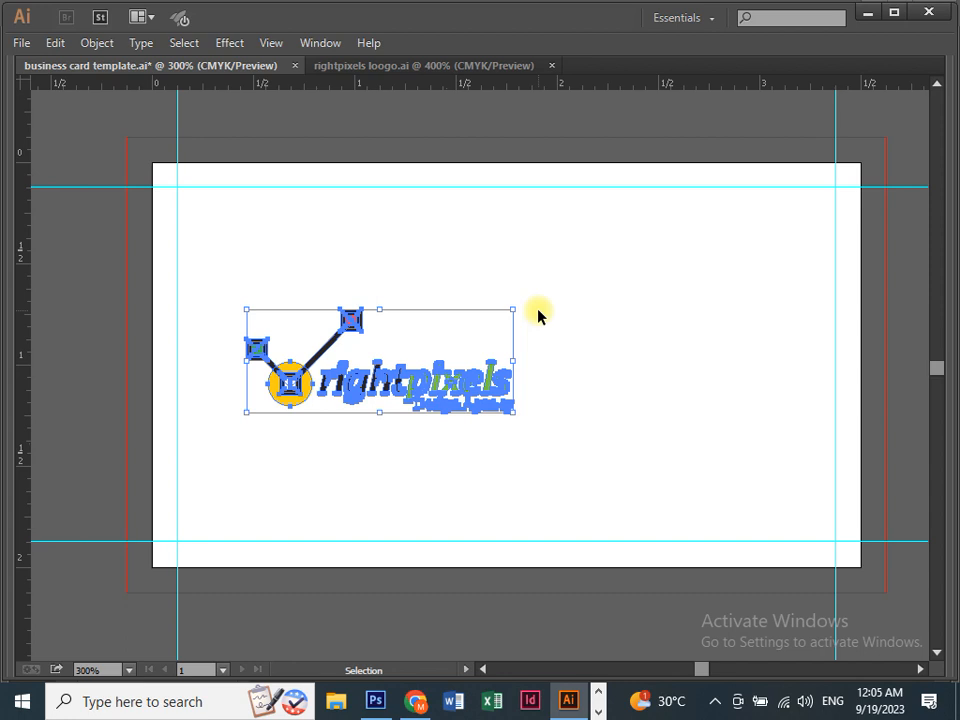
key(ctrl+equal)
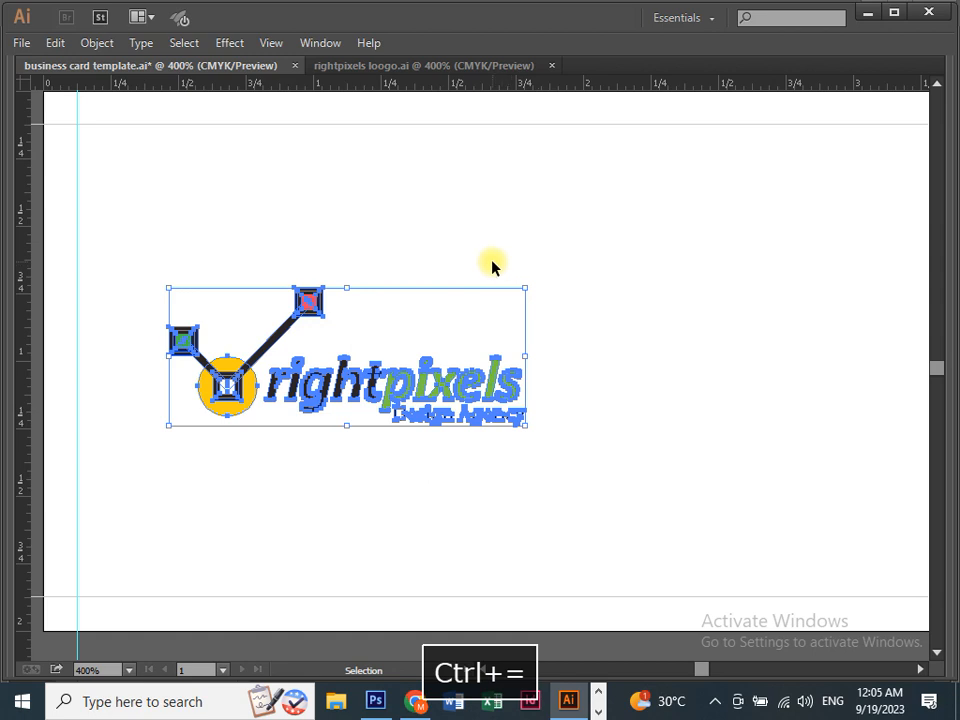
key(space)
drag(356, 237, 386, 235)
key(ctrl+equal)
key(Tab)
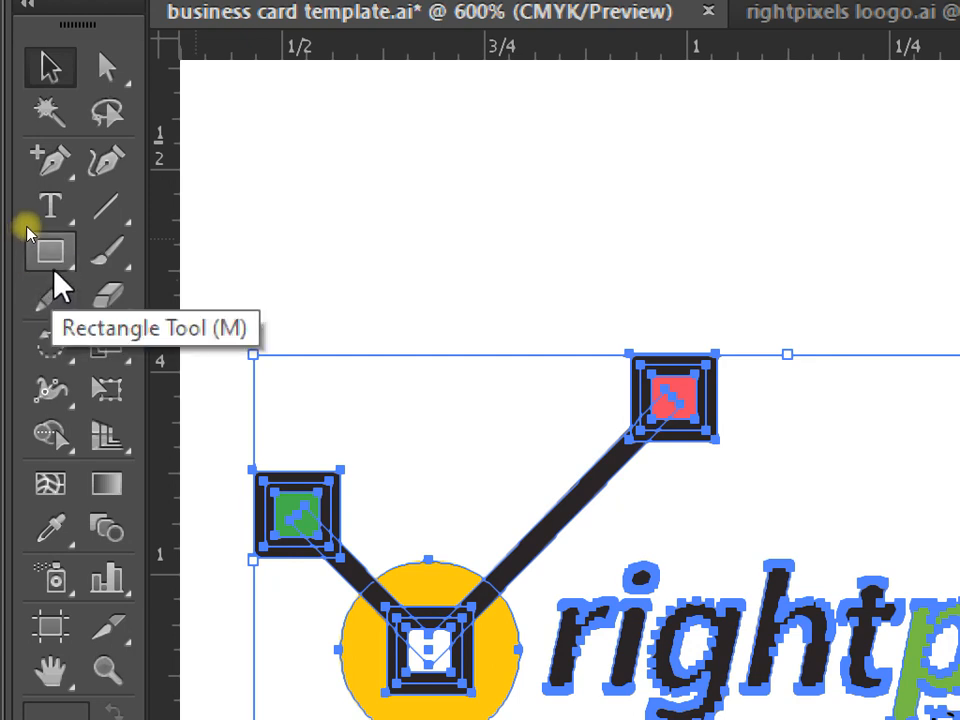
Draw a helper rectangle 1.75 in (3.5/2) wide on the artboard.
click(50, 251)
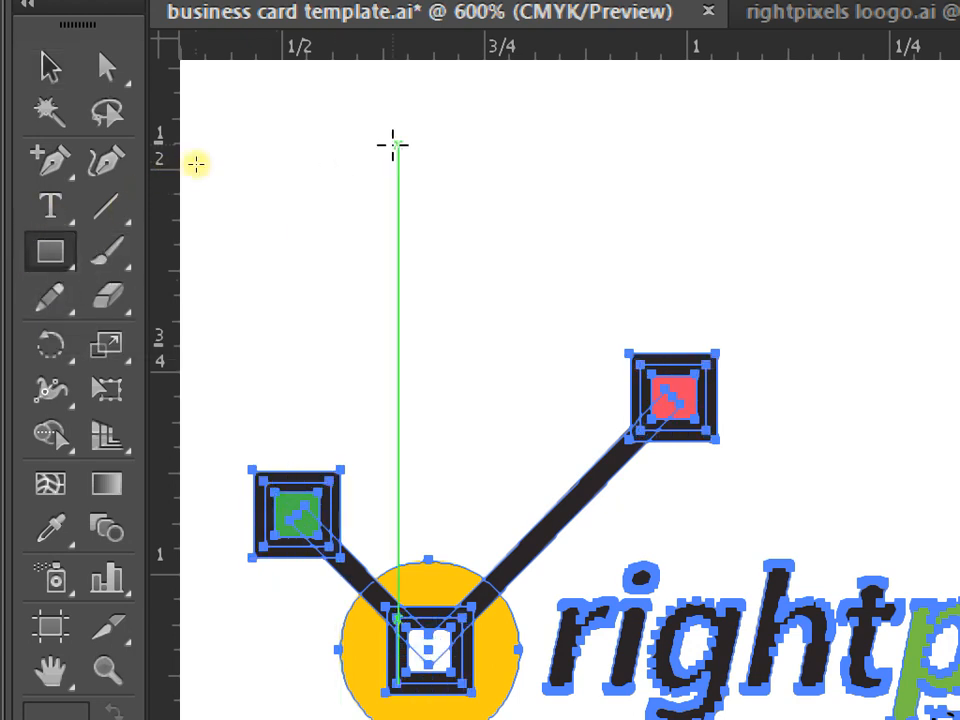
click(396, 144)
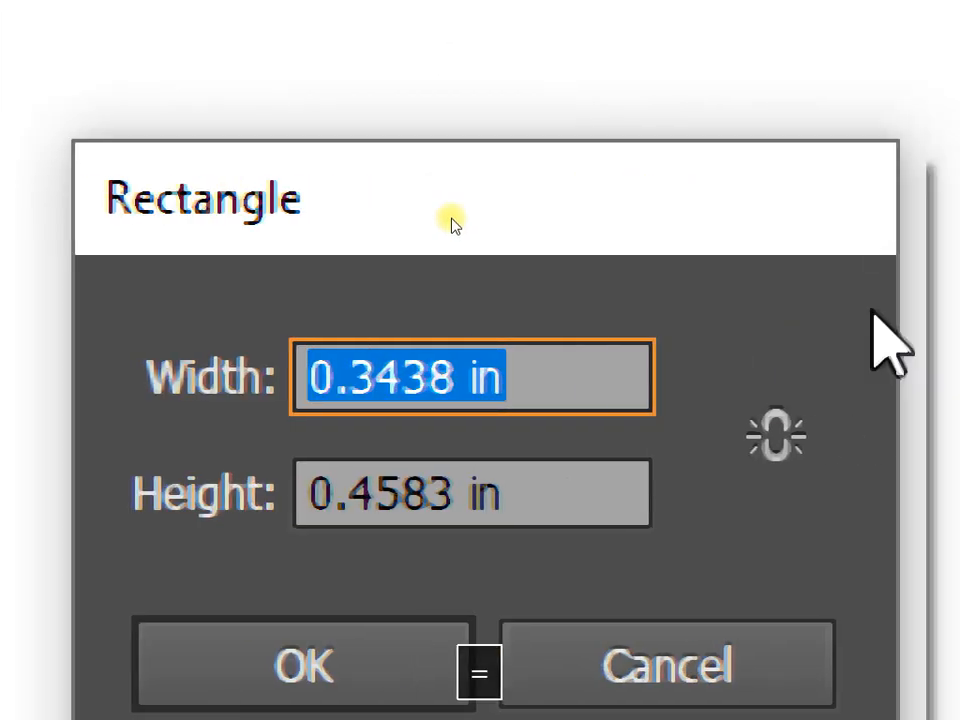
text(3.5)
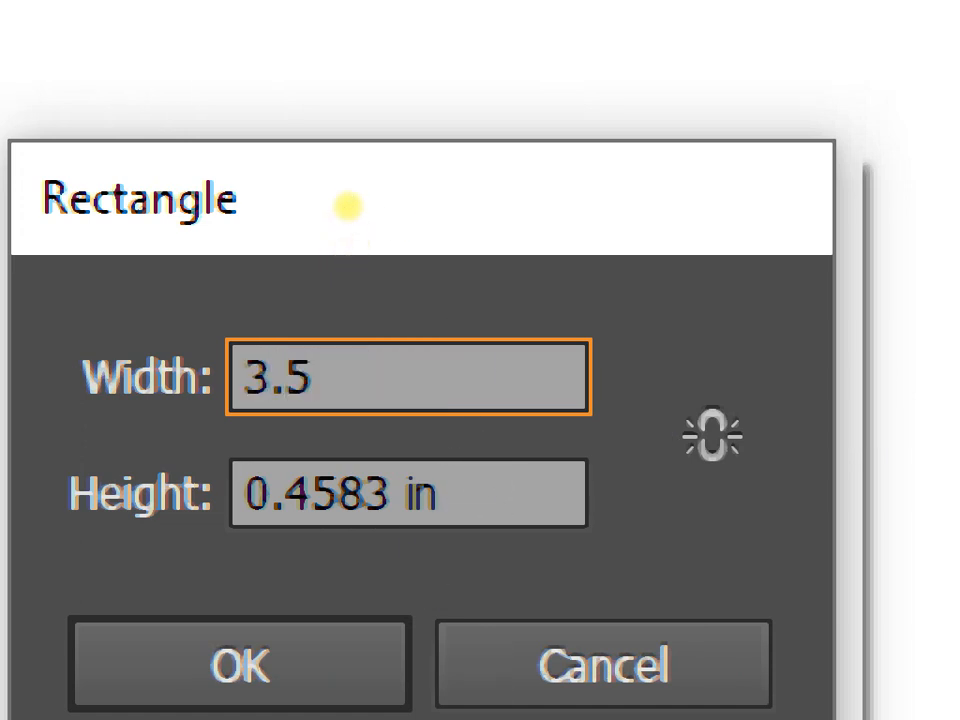
text(/2)
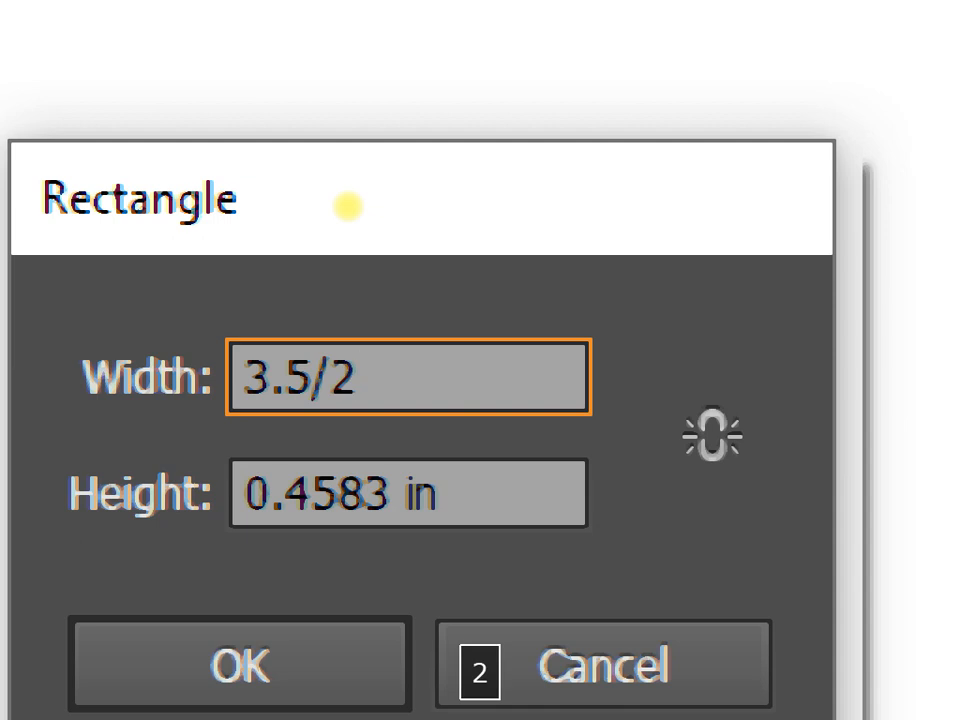
key(equal)
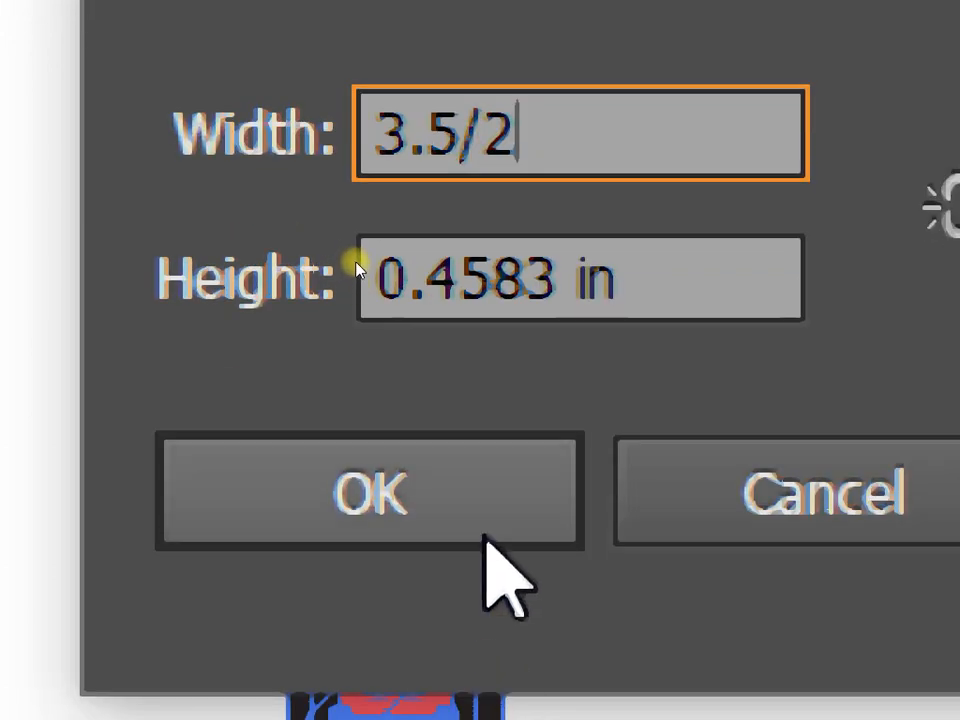
key(Tab)
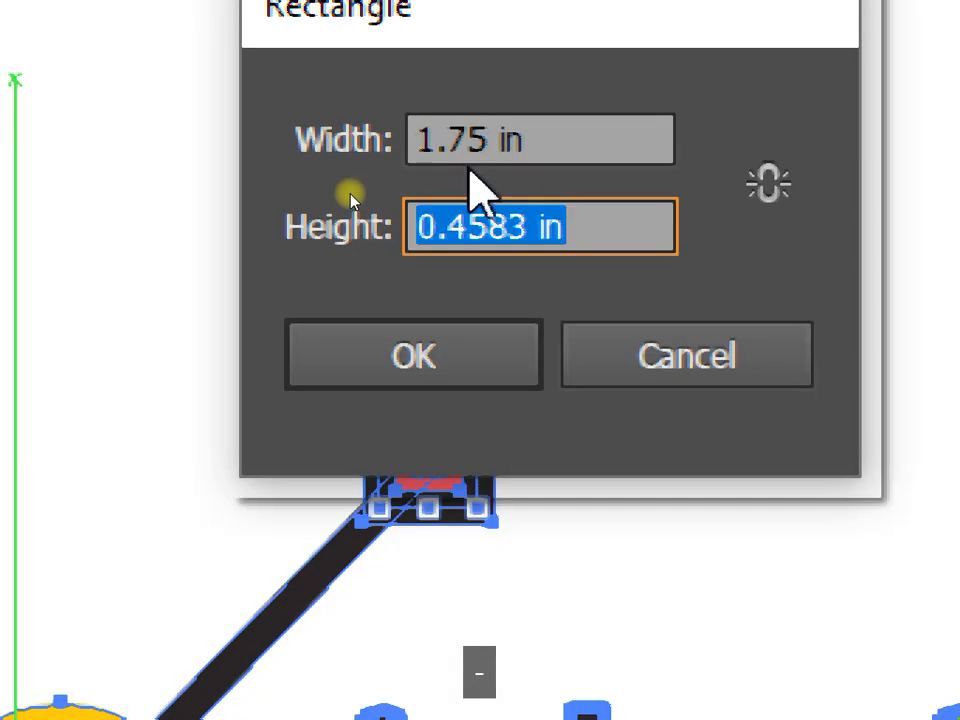
click(437, 340)
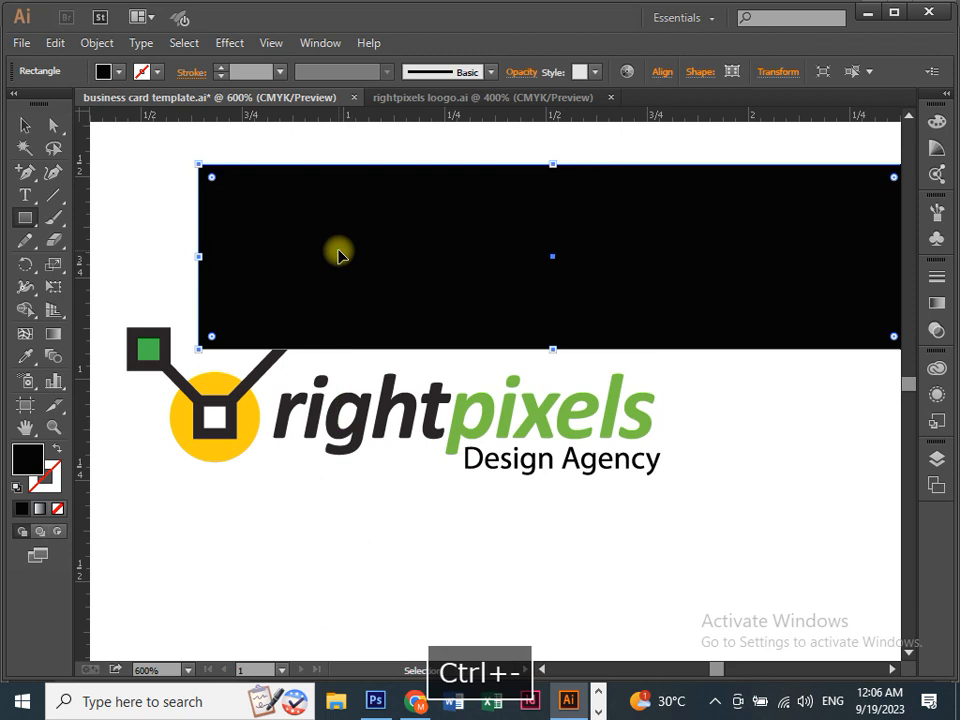
Move the helper rectangle to the card's top-left corner and pull a vertical guide to its right edge.
key(ctrl+minus)
key(ctrl+minus)
click(25, 125)
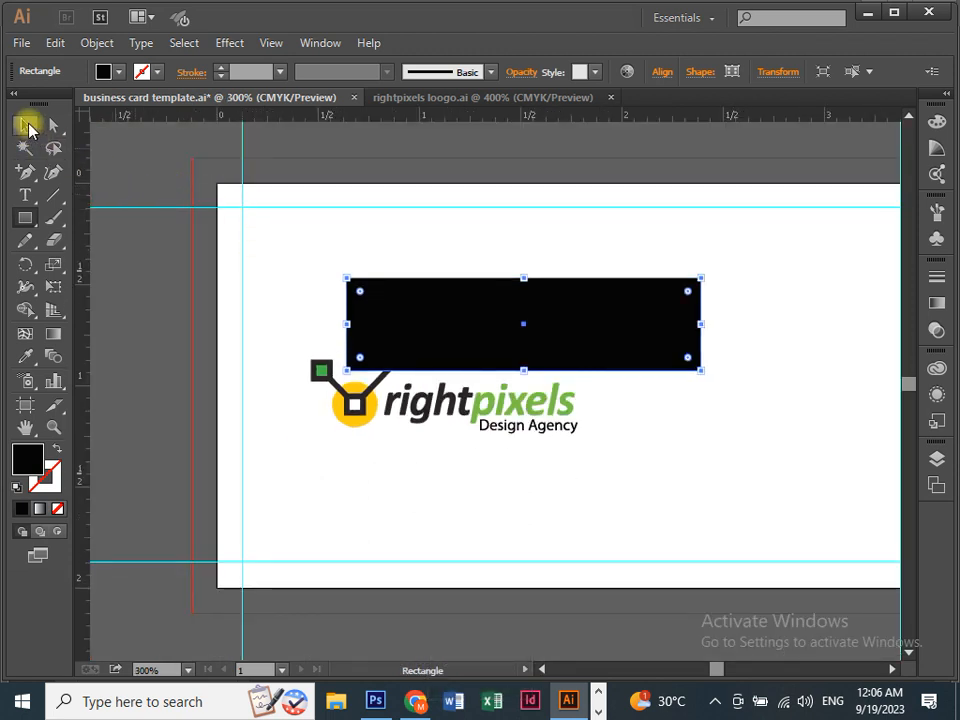
drag(414, 318, 272, 226)
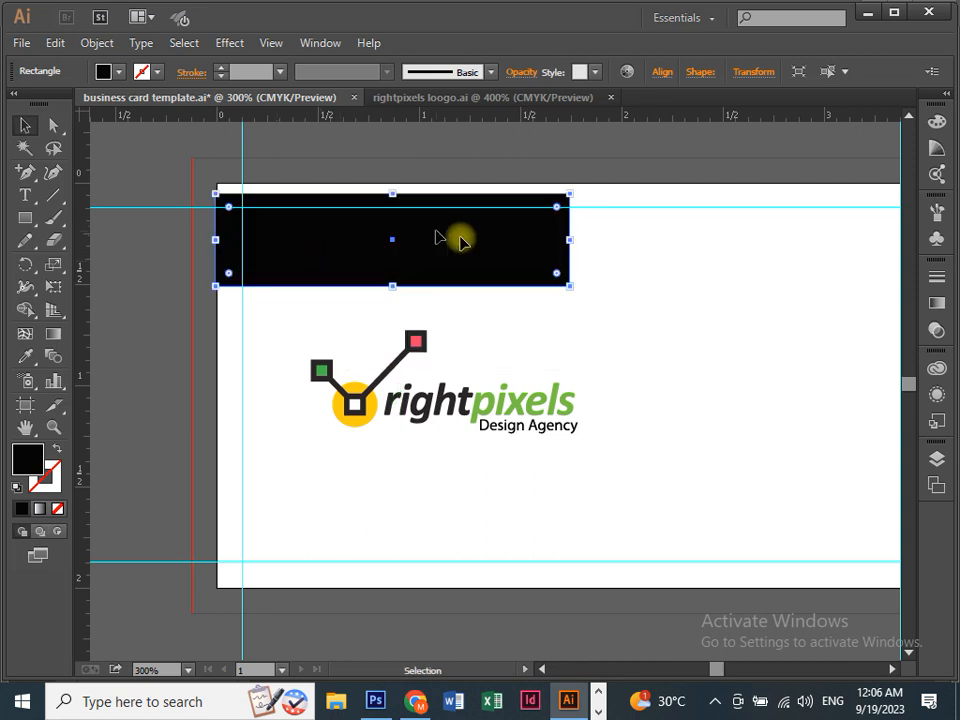
key(space)
drag(647, 279, 538, 317)
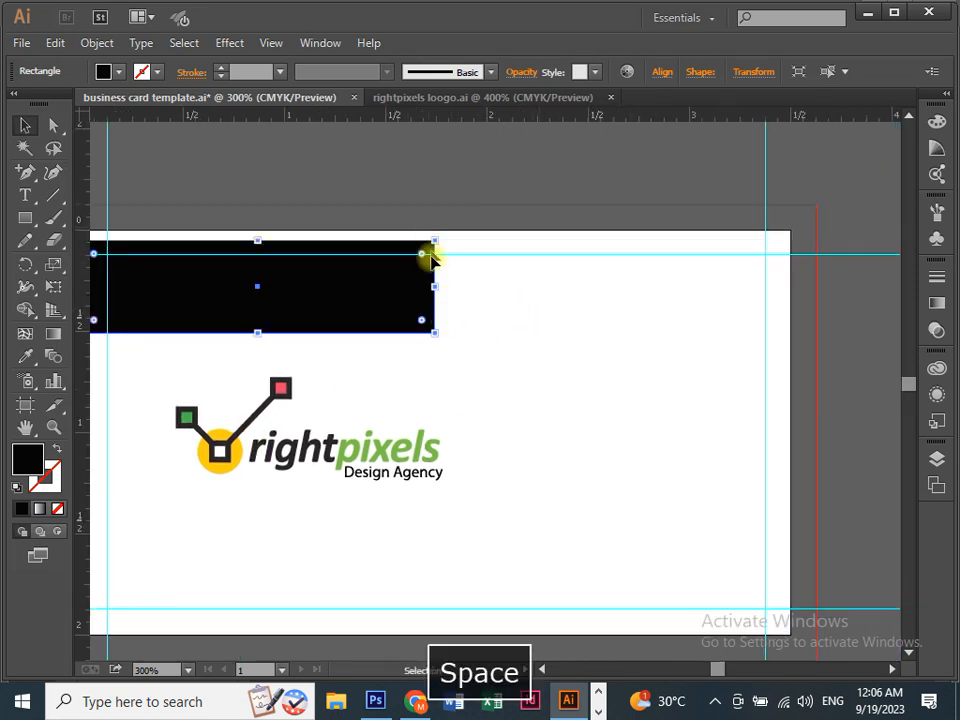
drag(74, 345, 435, 336)
Delete the helper rectangle and select the logo group, viewing the card's top right at 400%.
click(324, 315)
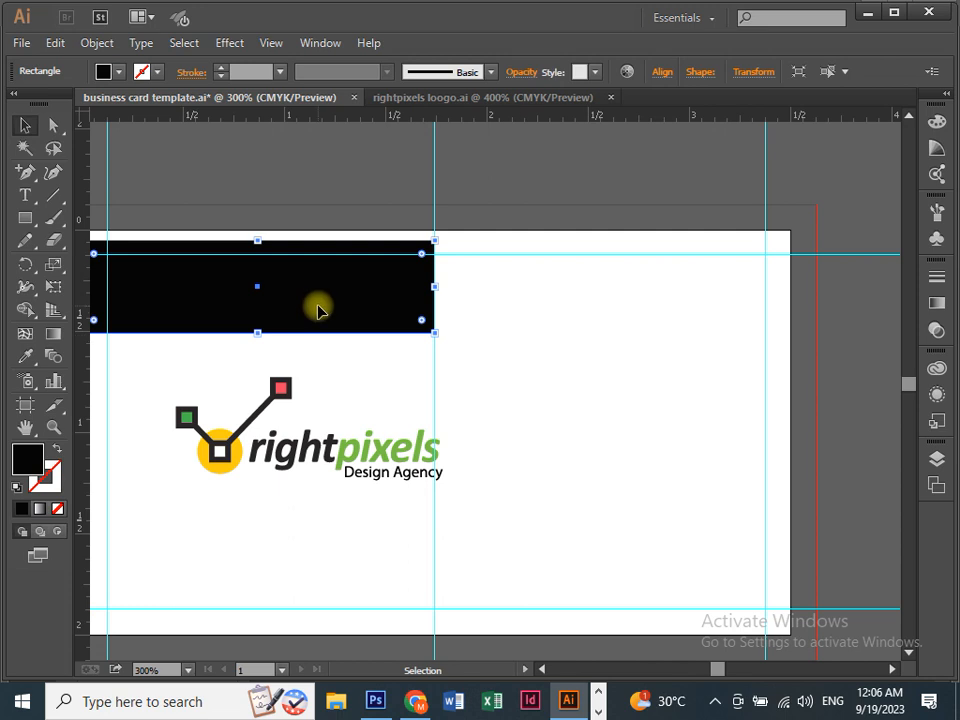
key(Delete)
key(space)
drag(266, 312, 309, 241)
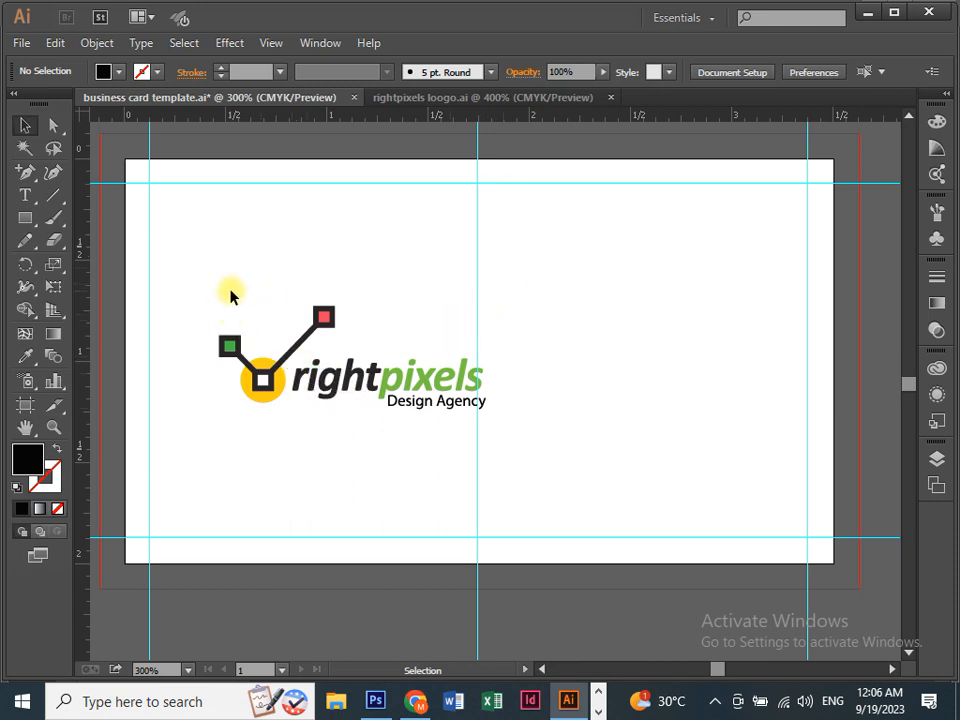
drag(195, 303, 398, 426)
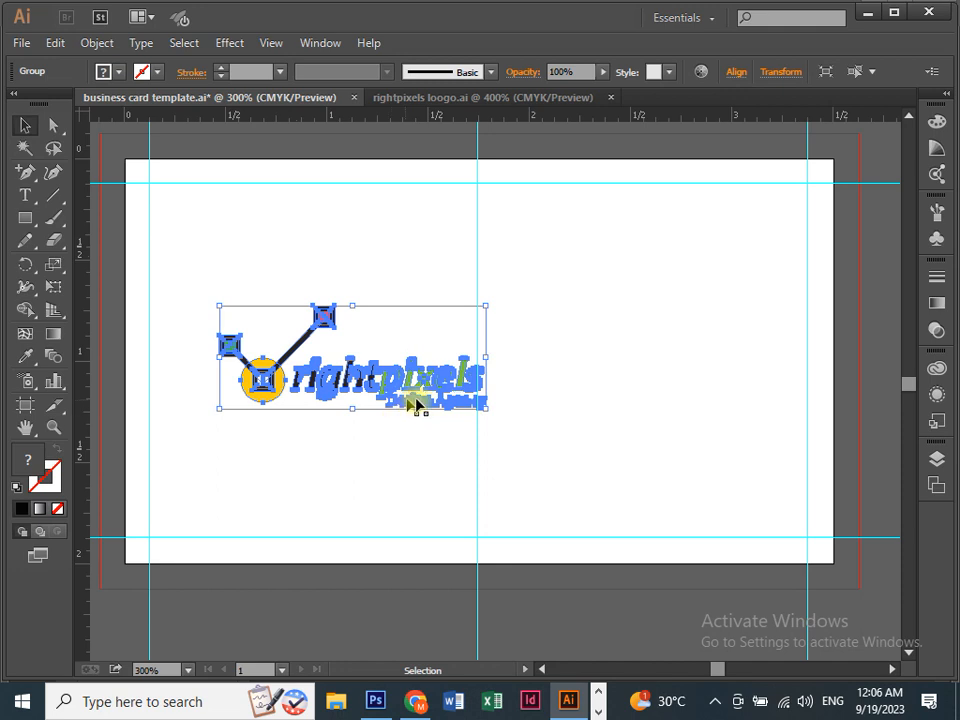
key(ctrl+=)
key(space)
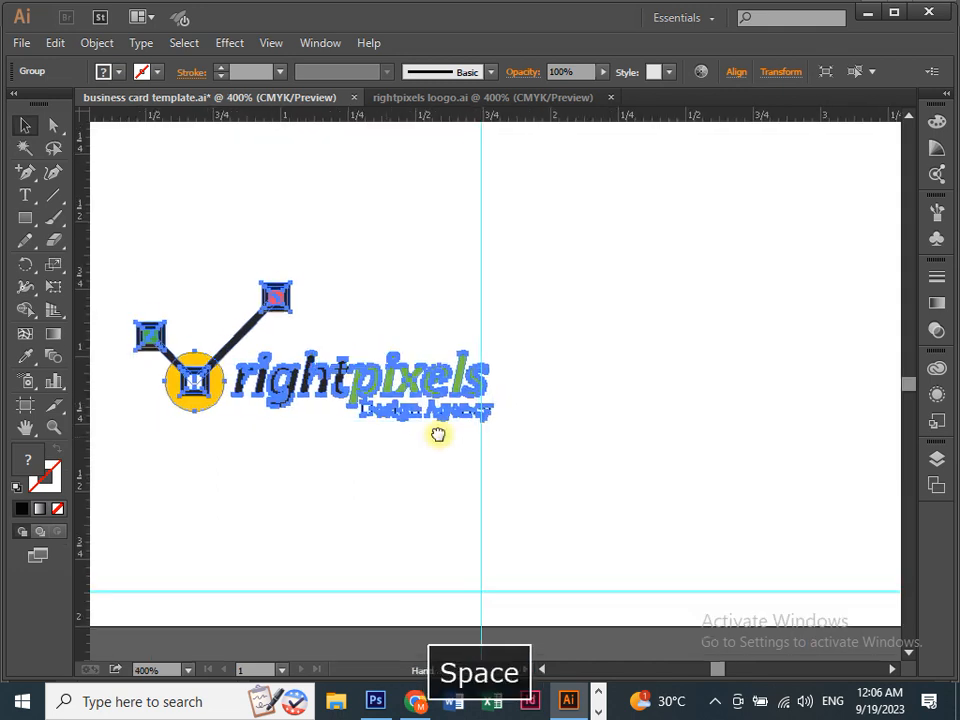
drag(677, 407, 490, 437)
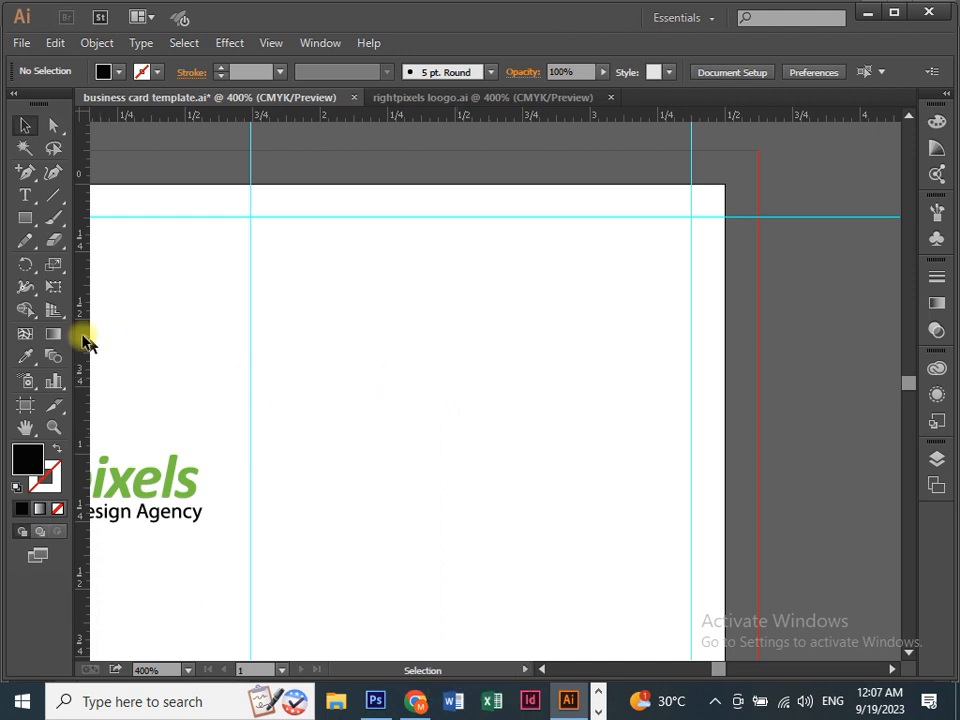
Type the cardholder's full name as a text line near the card's top right and check its character settings.
click(25, 195)
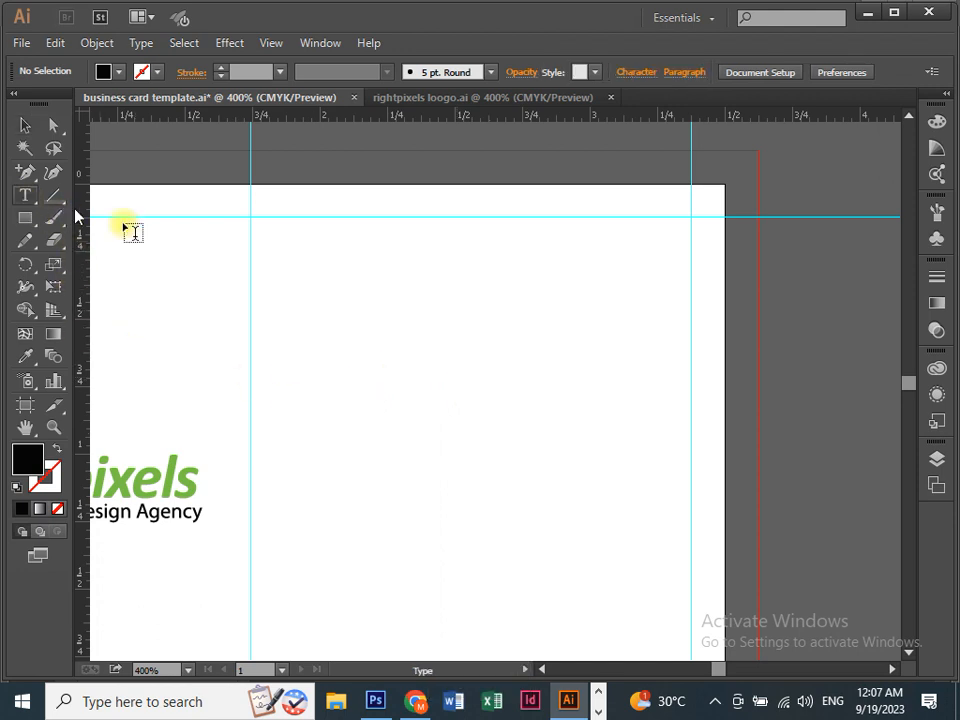
click(379, 283)
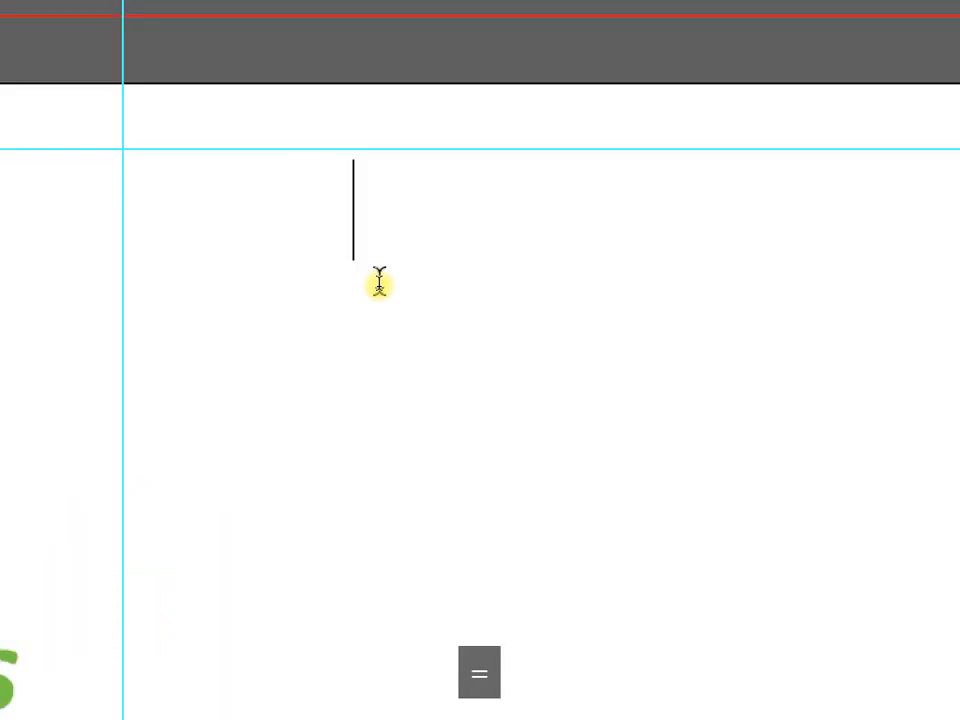
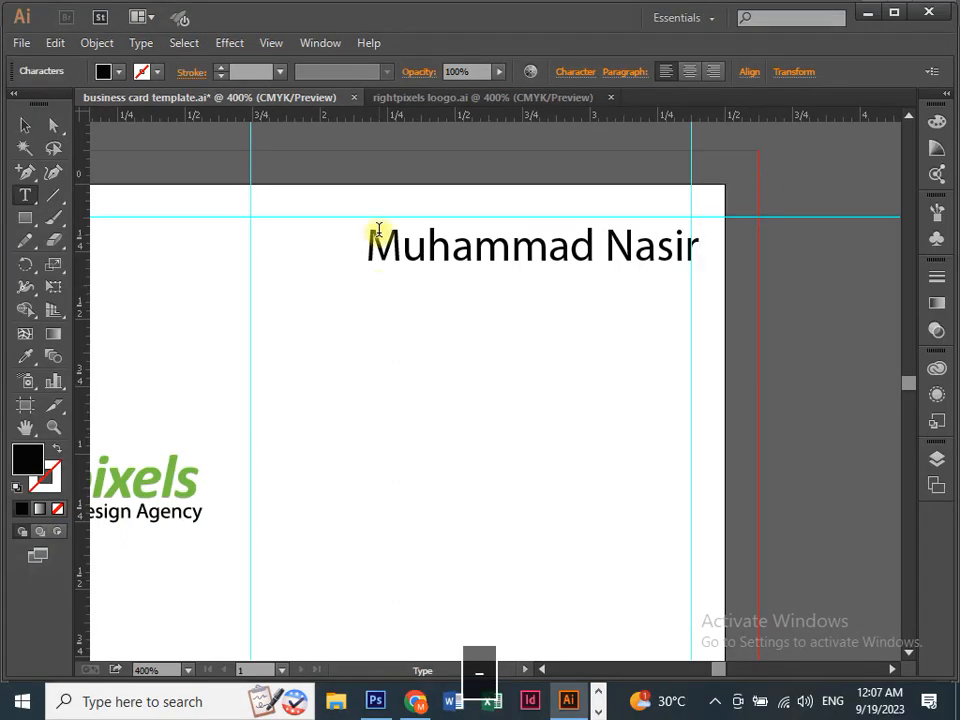
click(22, 125)
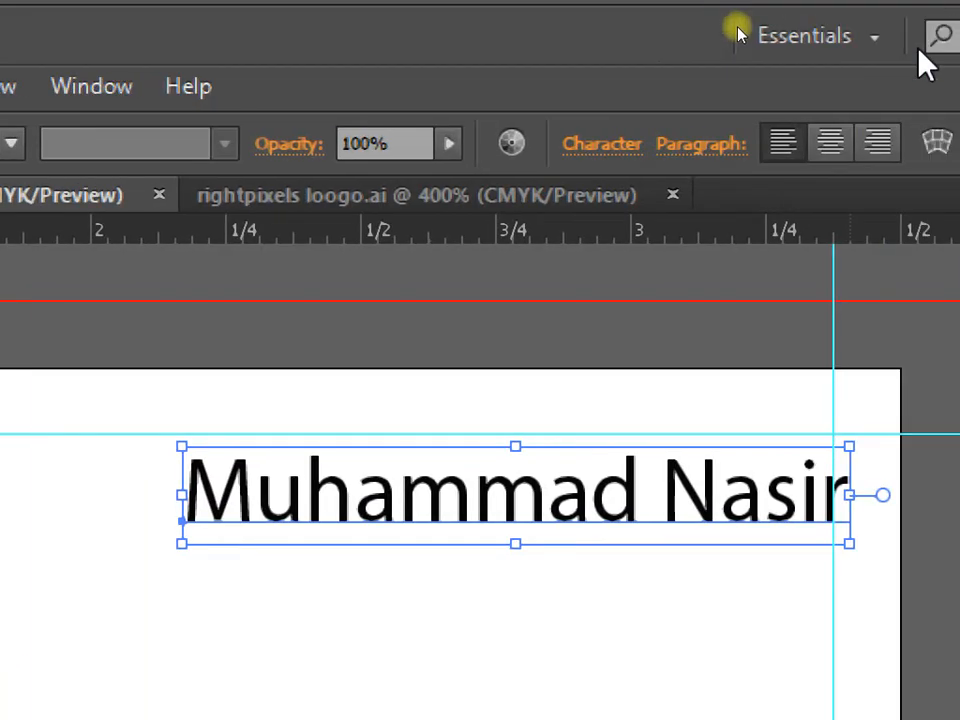
click(569, 152)
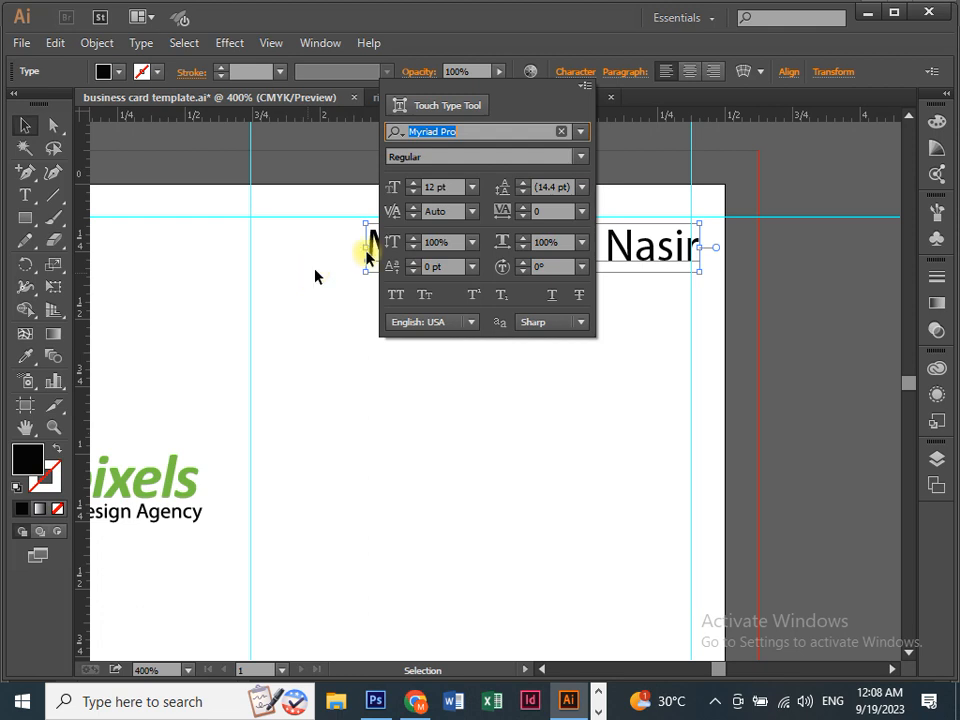
click(431, 377)
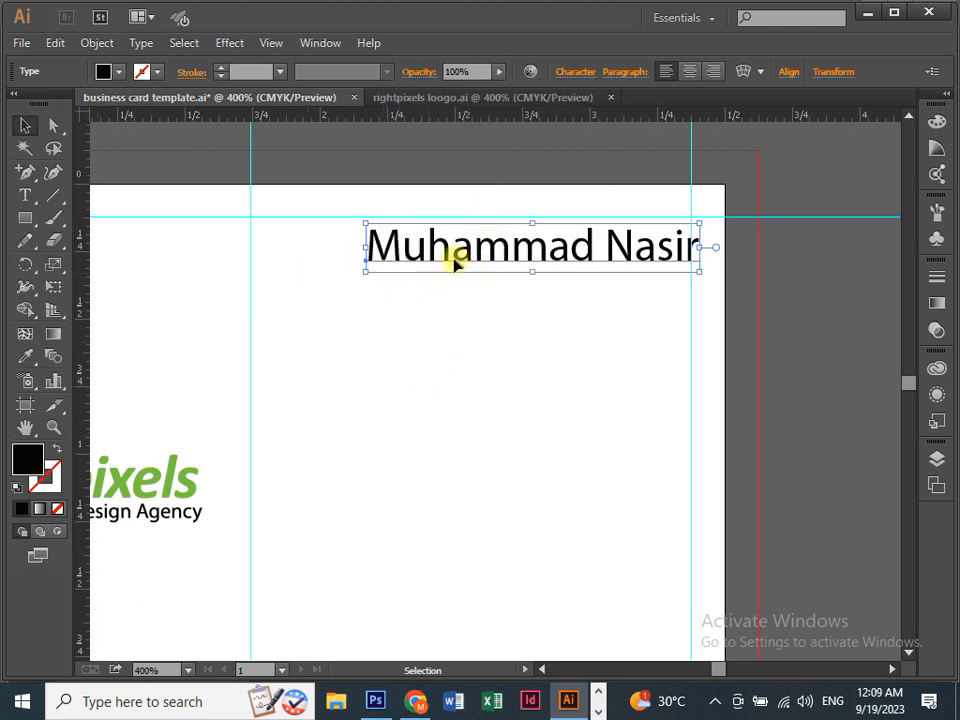
Paste a copy of the name text just below the original line.
drag(457, 257, 449, 264)
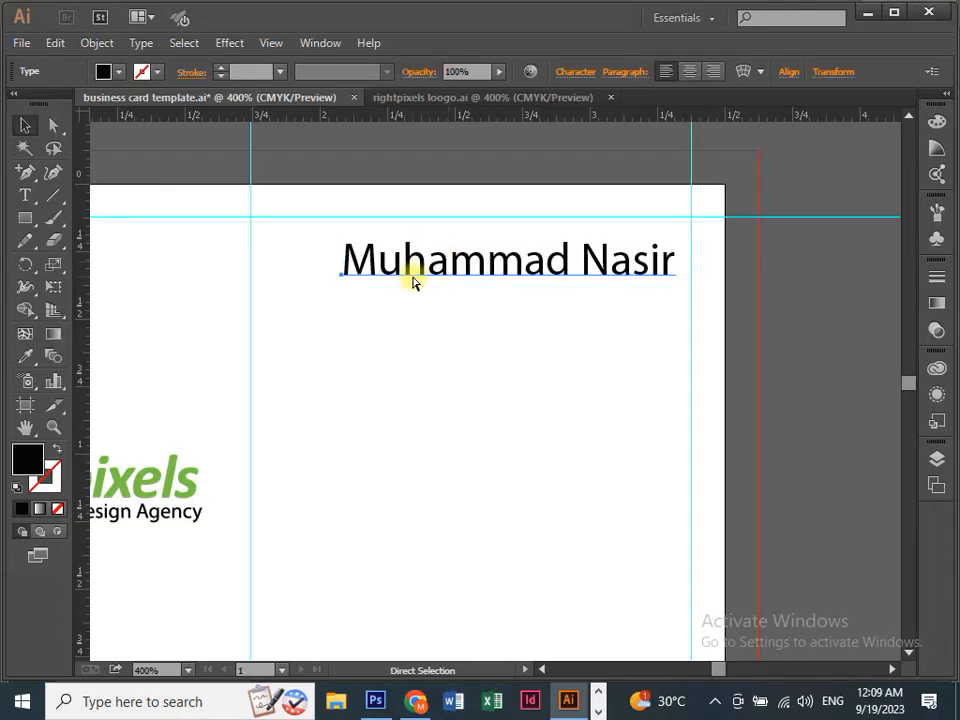
key(ctrl+v)
drag(409, 394, 418, 350)
key(ctrl+equal)
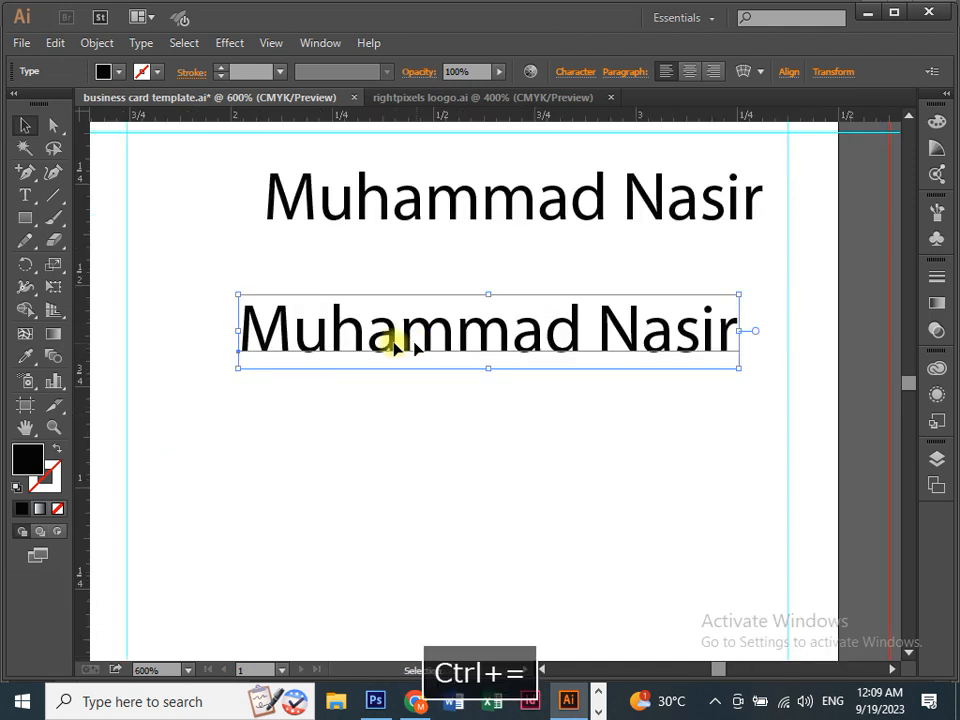
key(t)
click(380, 330)
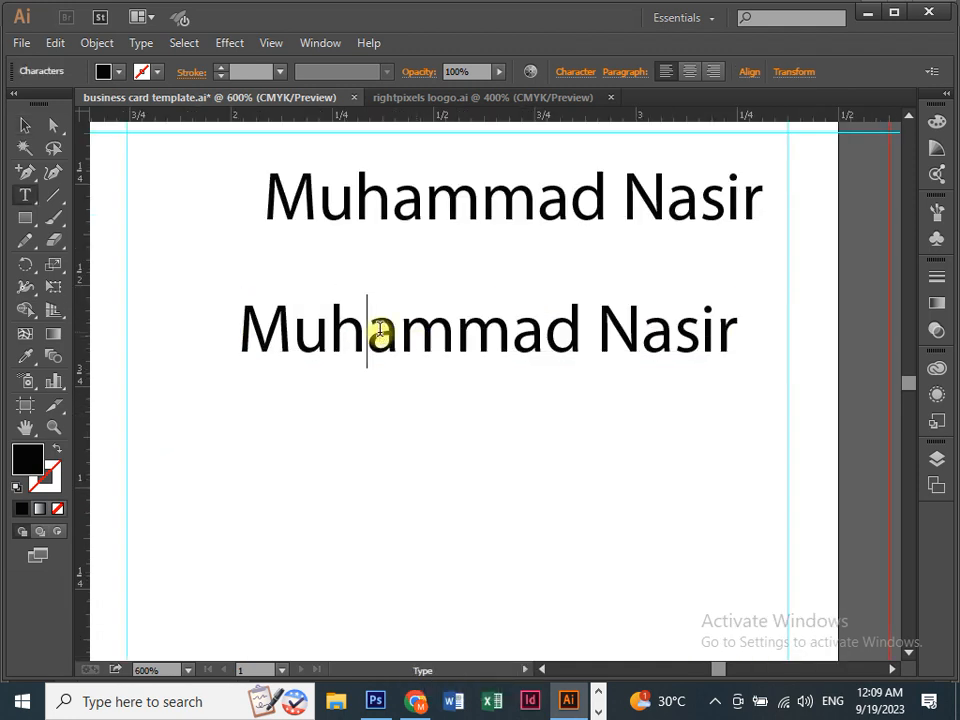
key(ctrl+a)
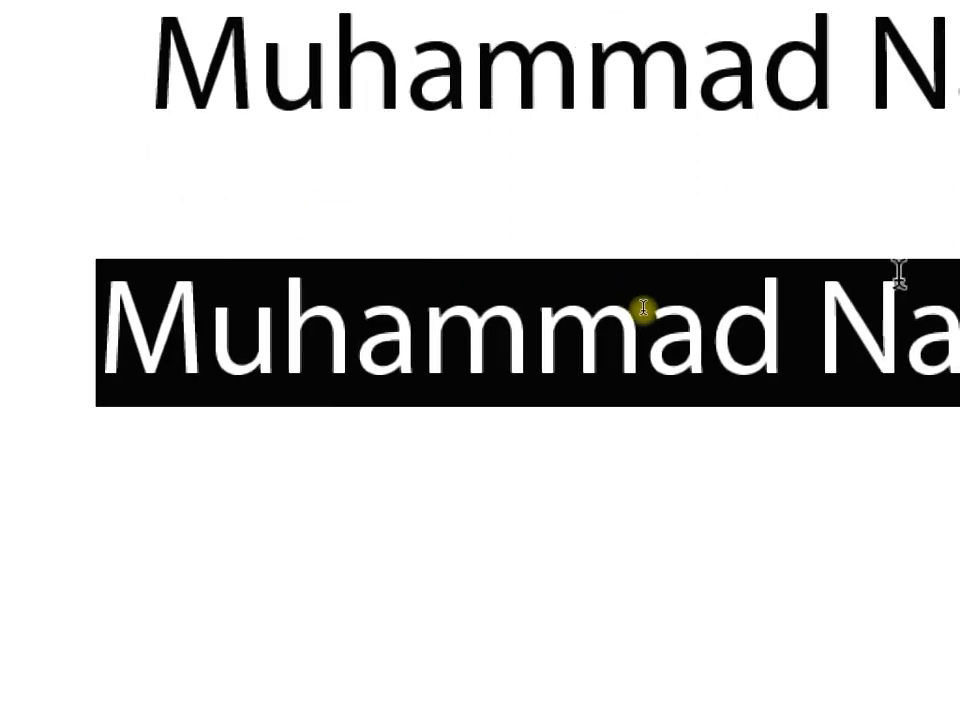
Replace the copied text with 'Graphics Designer'.
click(607, 327)
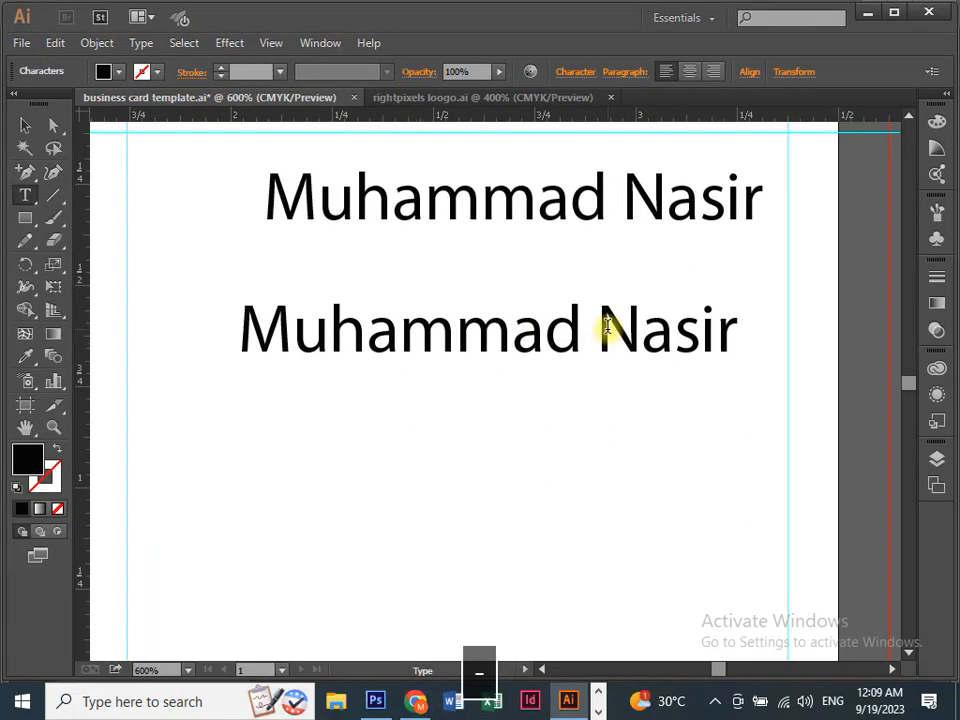
key(ctrl+a)
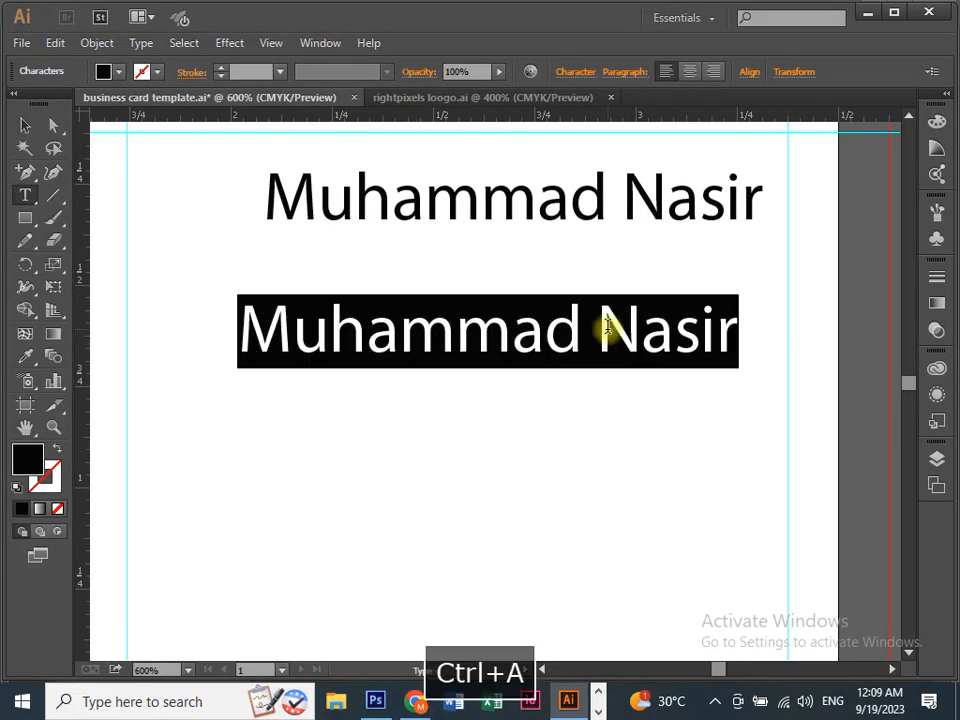
key(BackSpace)
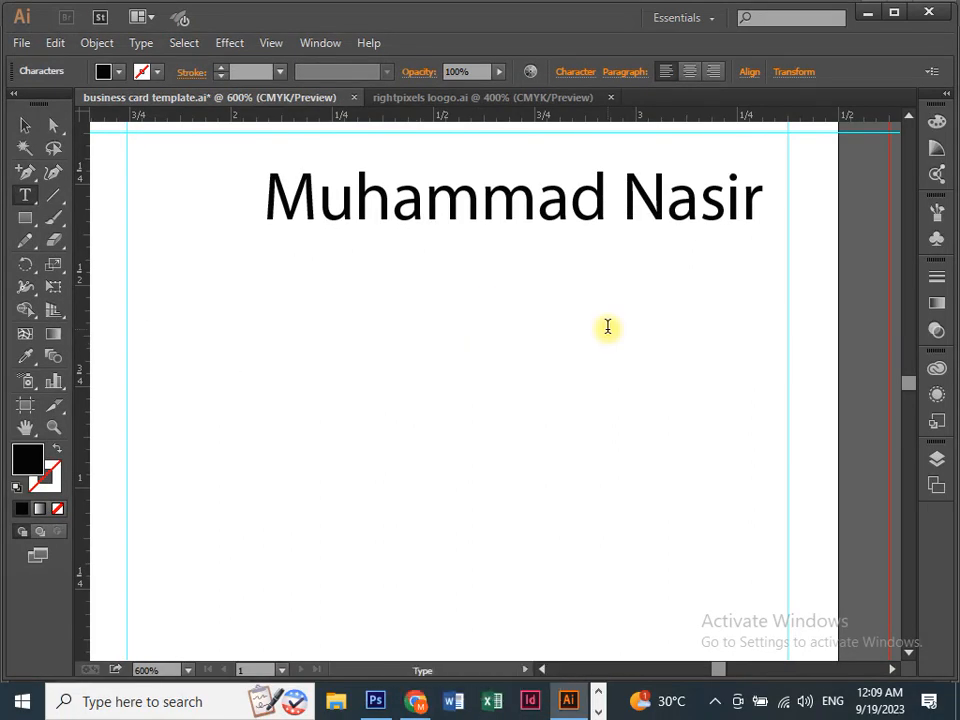
text(Graphics D)
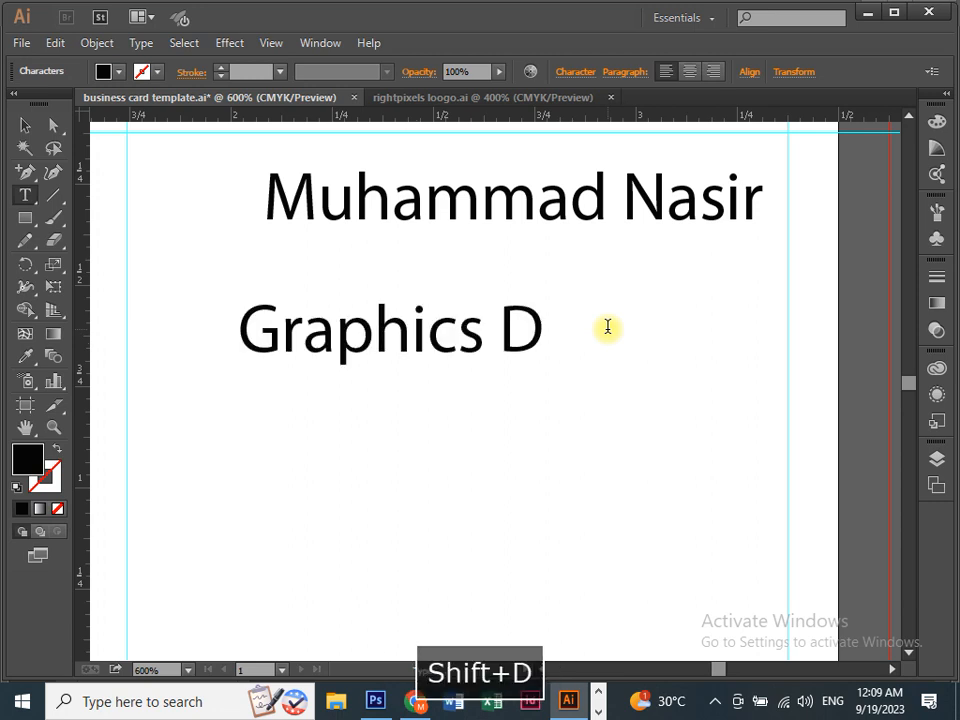
text(esigner)
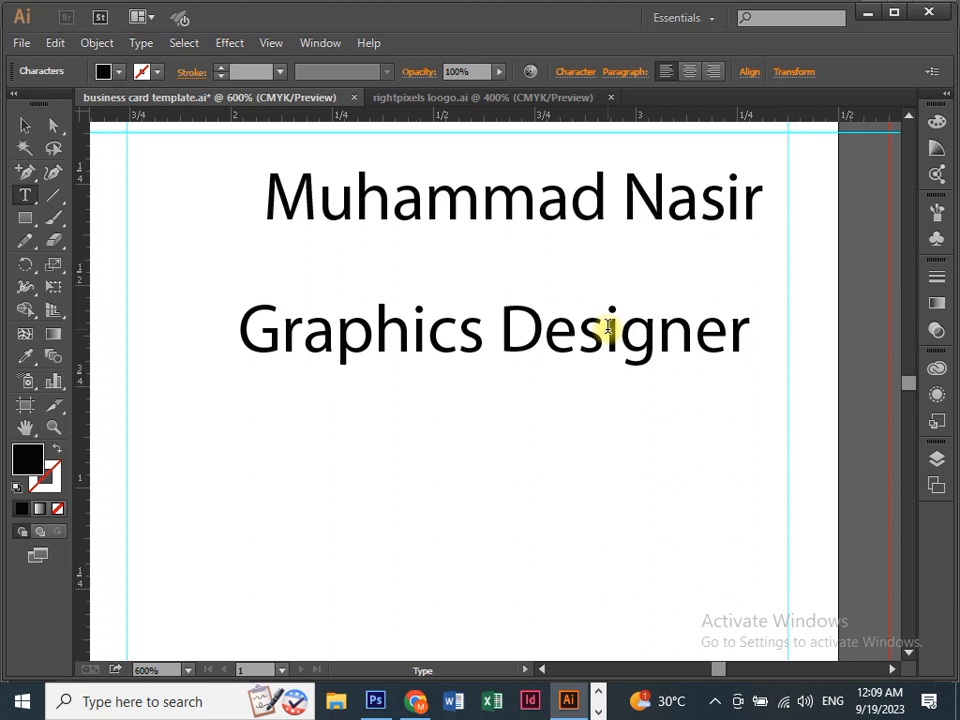
click(25, 125)
click(370, 385)
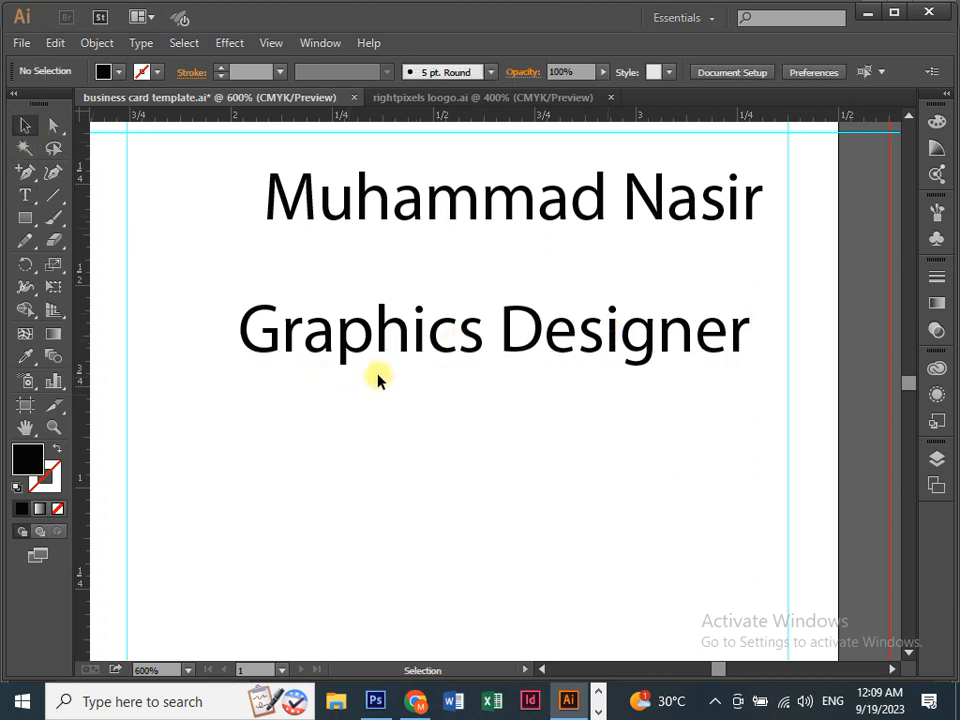
Align the Graphics Designer line directly beneath the name.
key(=)
key(ctrl+=)
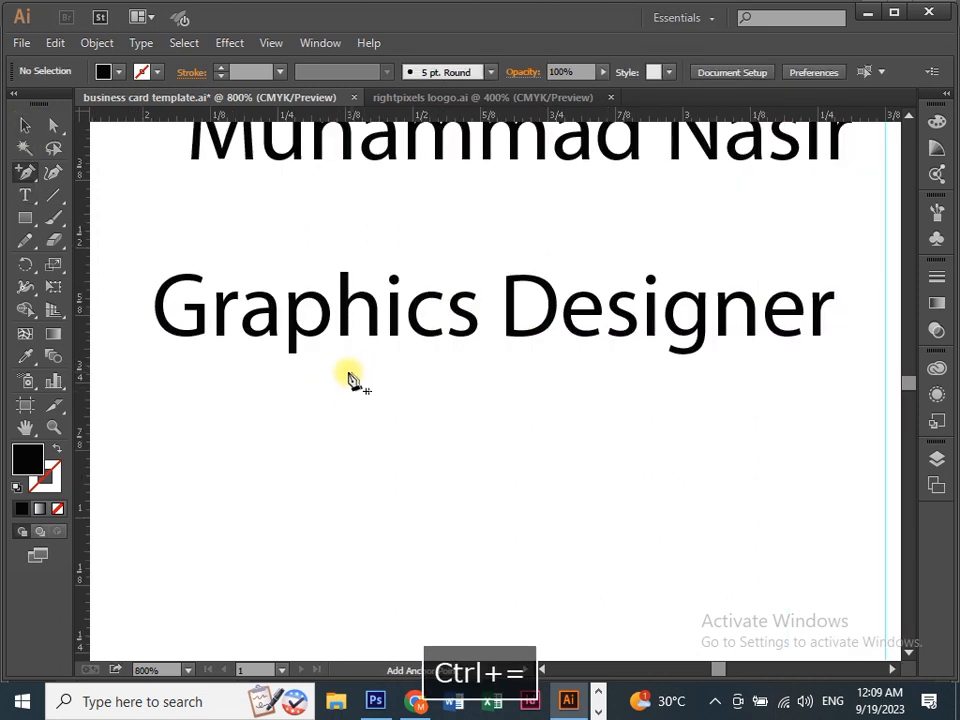
drag(352, 378, 332, 454)
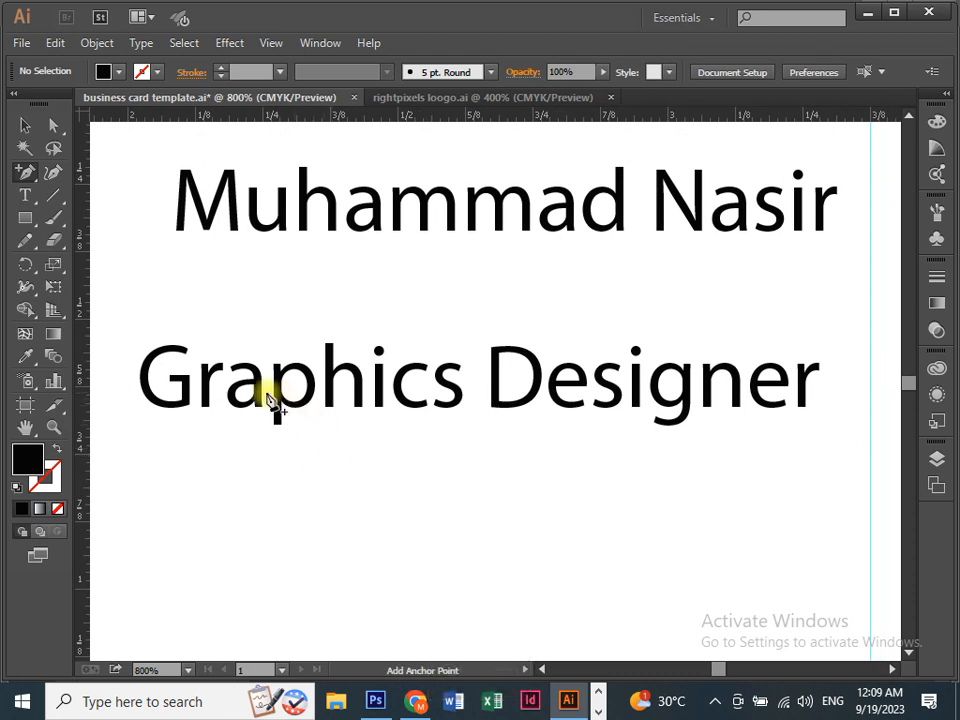
click(25, 125)
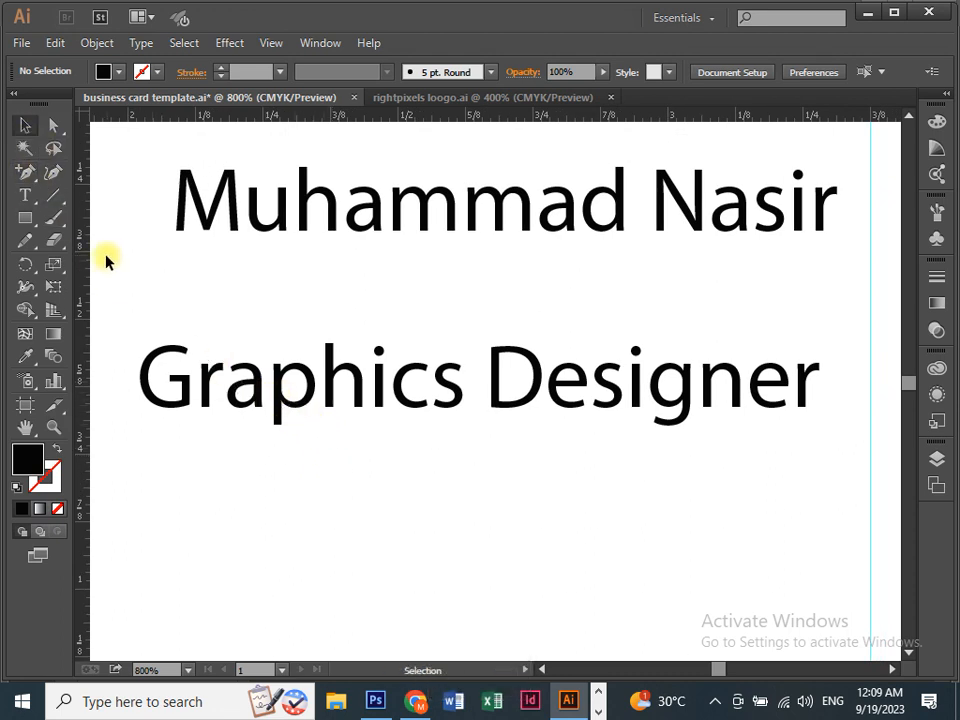
drag(242, 386, 255, 303)
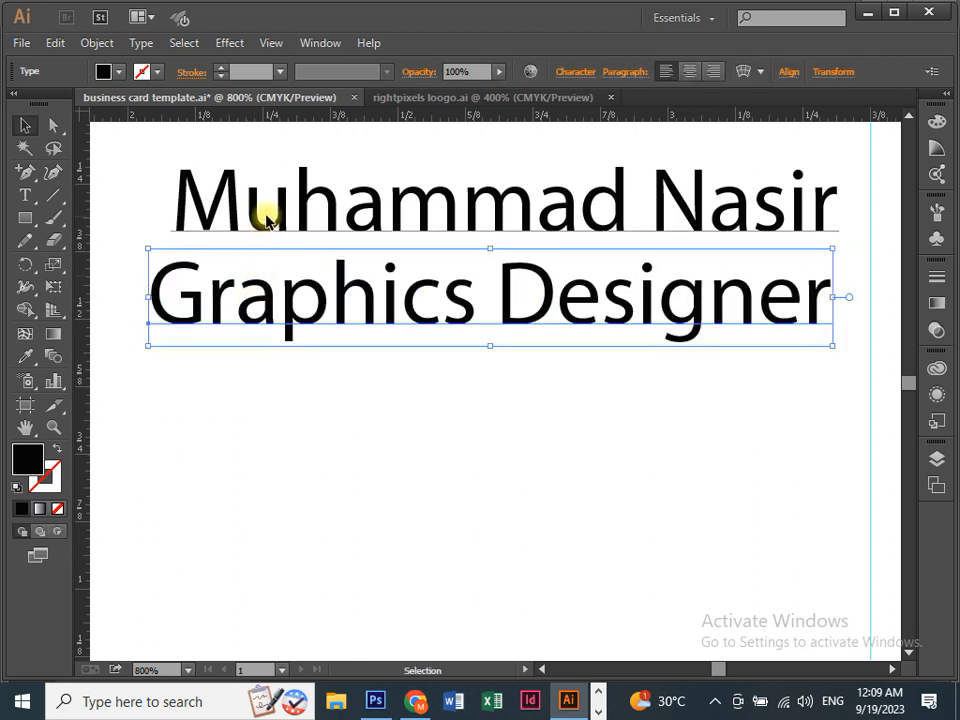
click(263, 216)
click(257, 282)
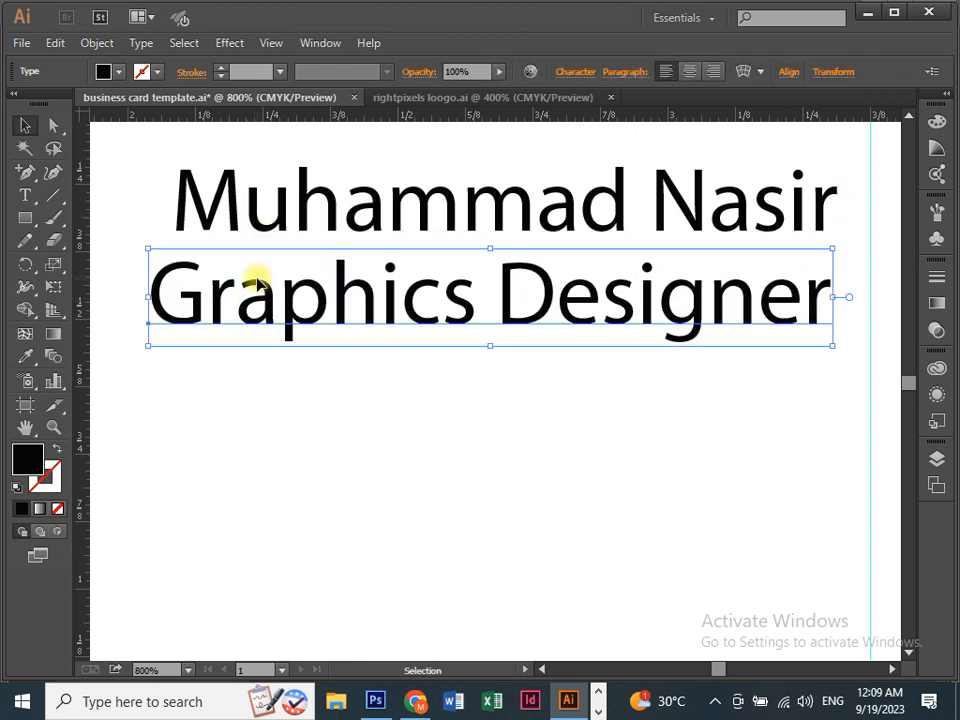
drag(263, 292, 275, 293)
click(274, 383)
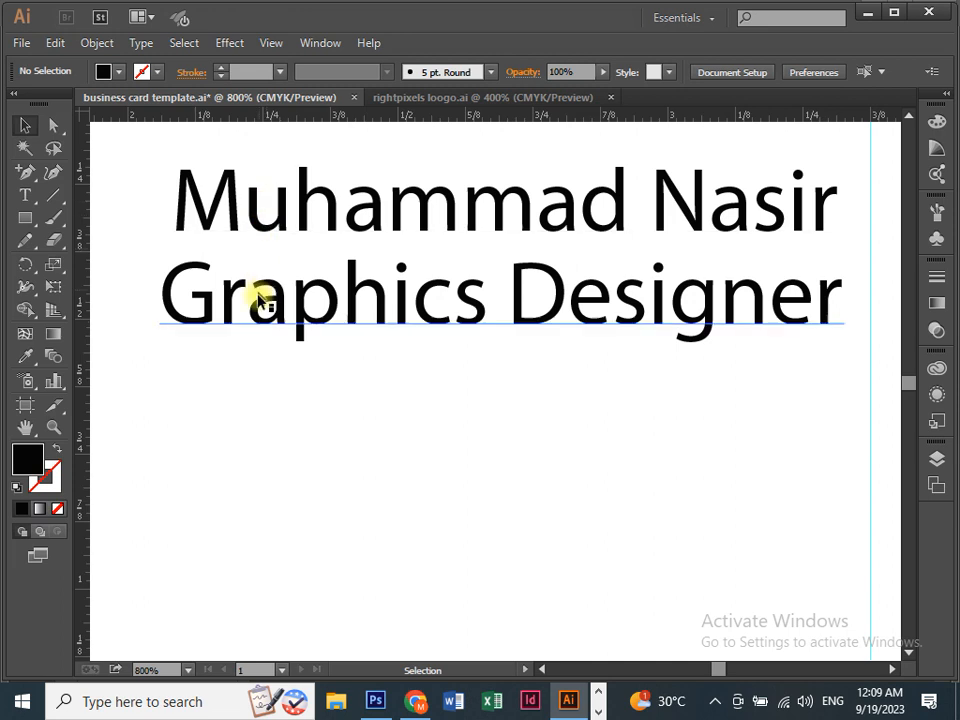
click(295, 226)
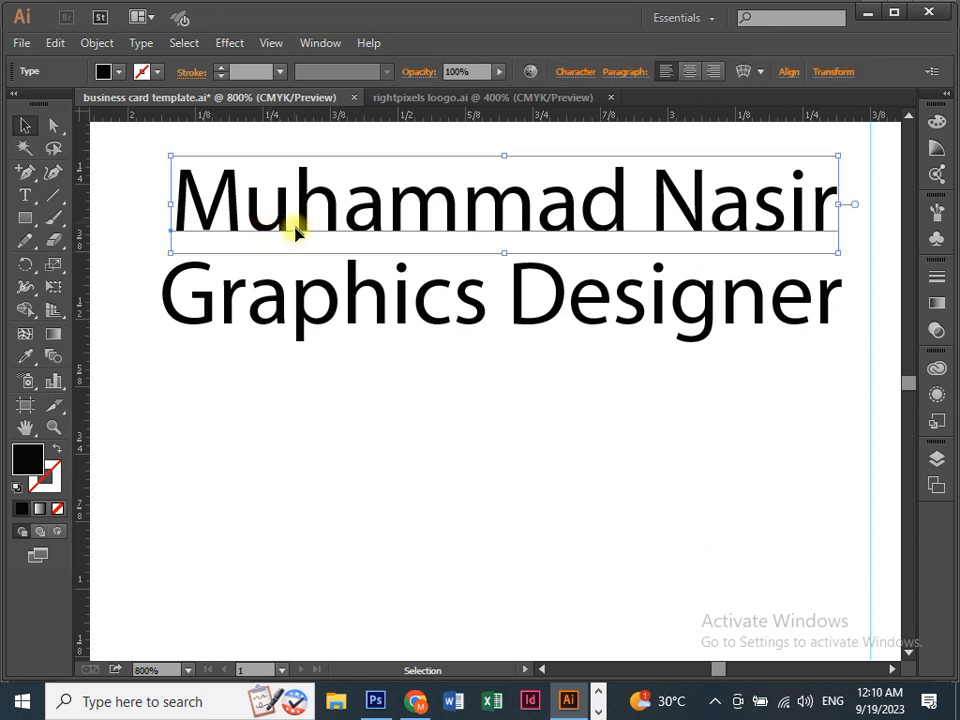
click(295, 300)
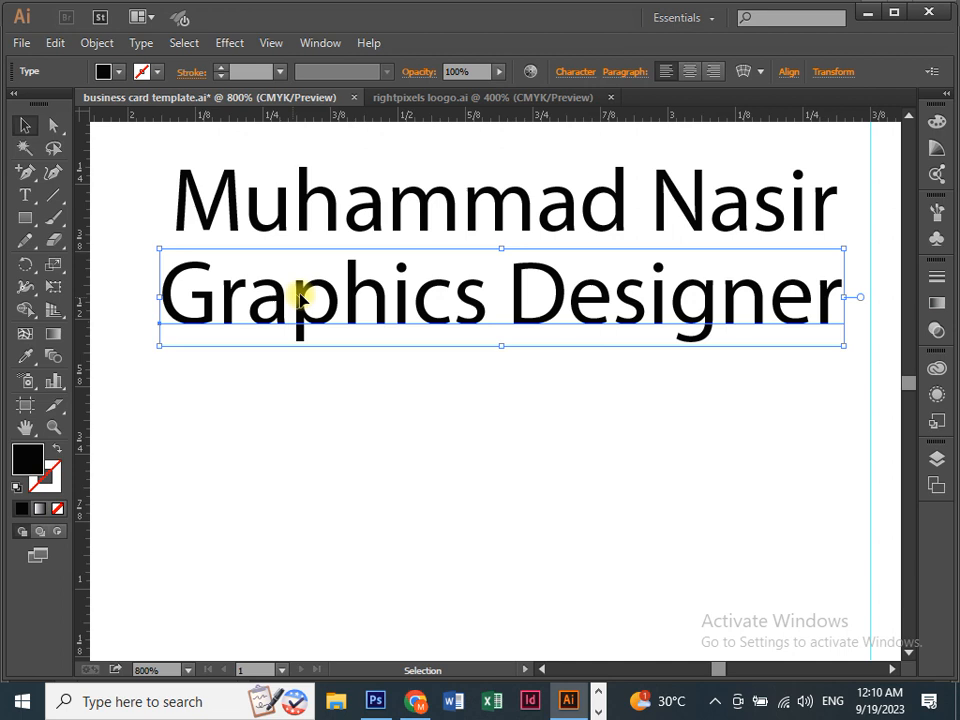
Step the Graphics Designer title down to 7 pt and drag it up snugly under the name.
click(572, 73)
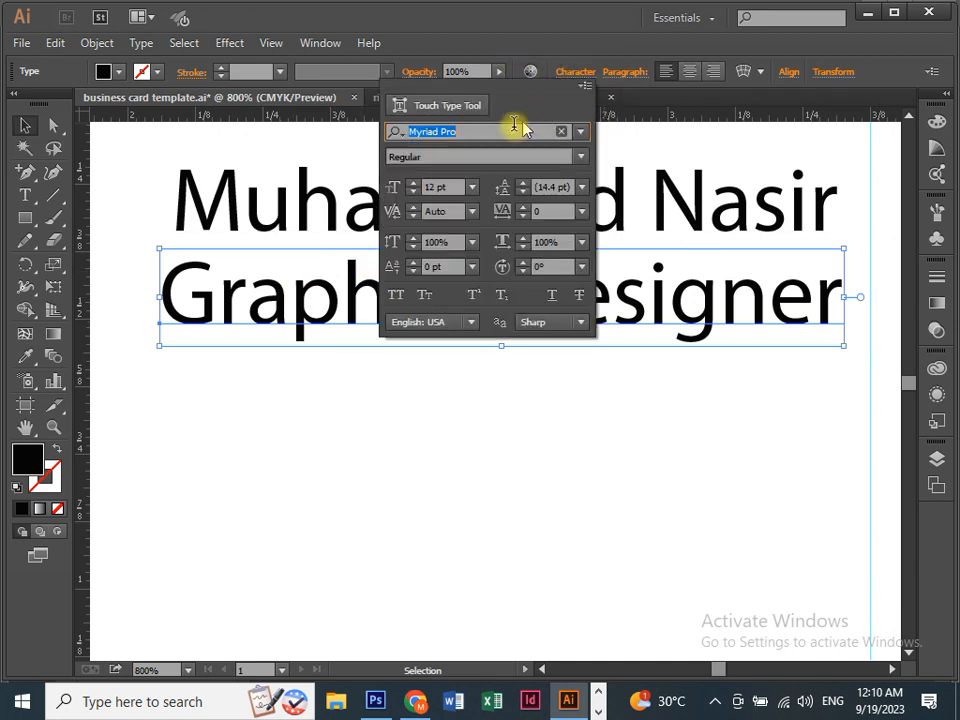
click(413, 191)
click(413, 191)
click(413, 191)
click(413, 191)
click(413, 191)
click(414, 192)
click(414, 192)
click(414, 192)
click(415, 185)
click(415, 185)
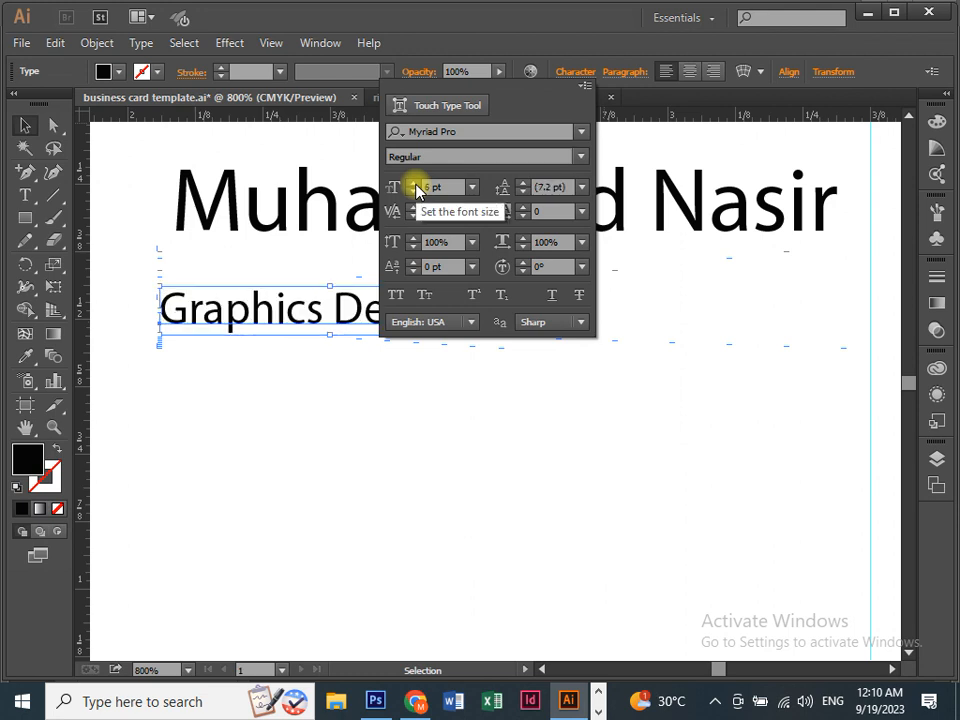
click(413, 194)
click(413, 182)
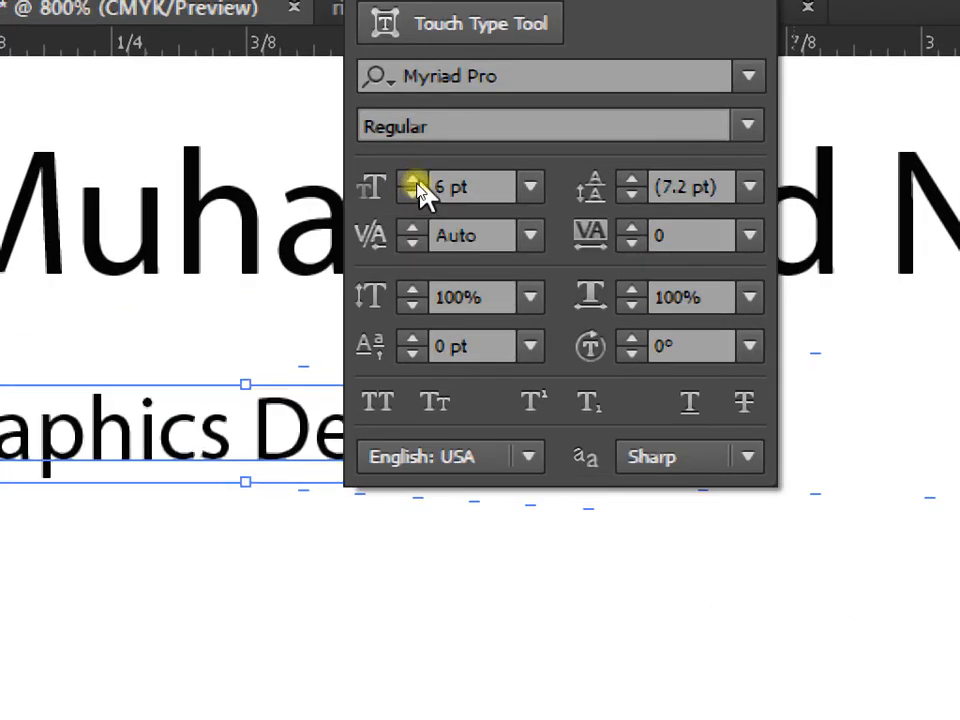
click(414, 186)
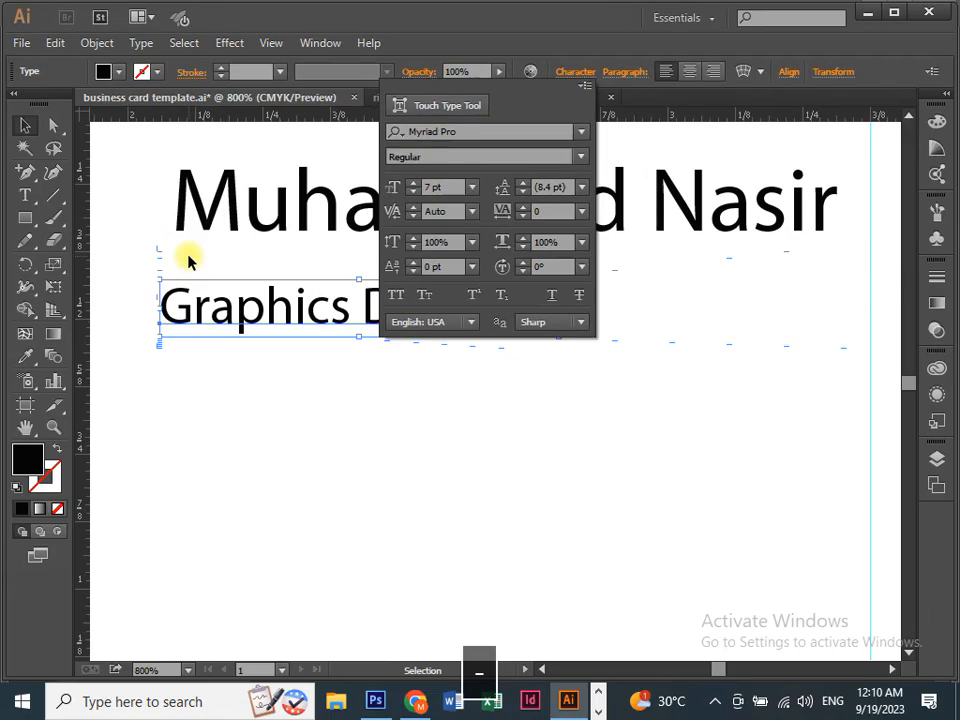
click(129, 687)
drag(185, 417, 221, 383)
drag(273, 284, 271, 276)
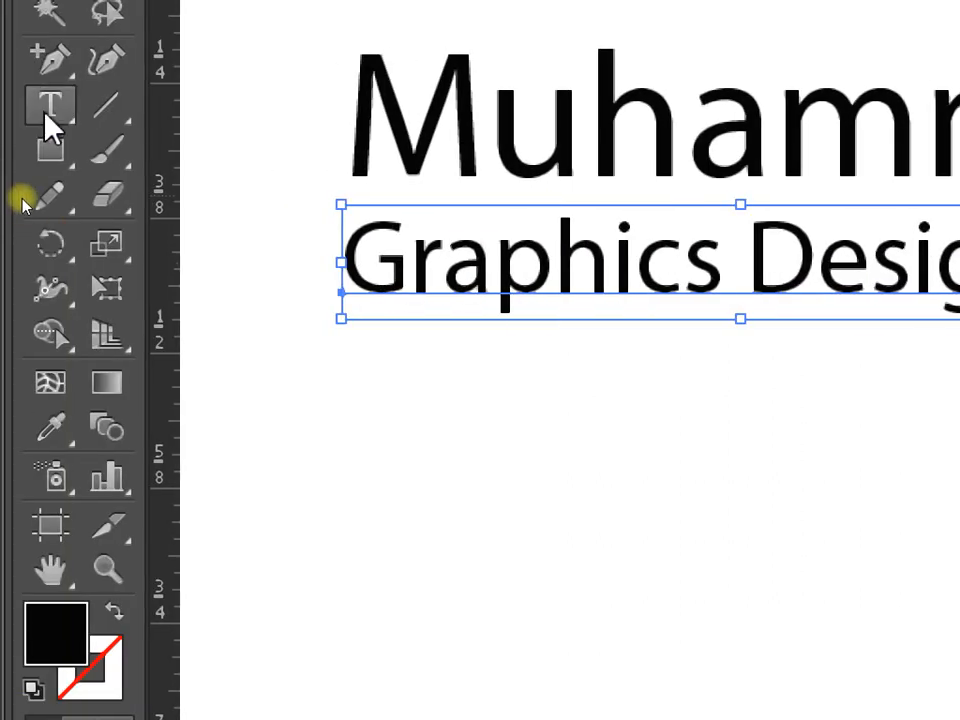
Type a capital A as a new text object below the title.
click(50, 112)
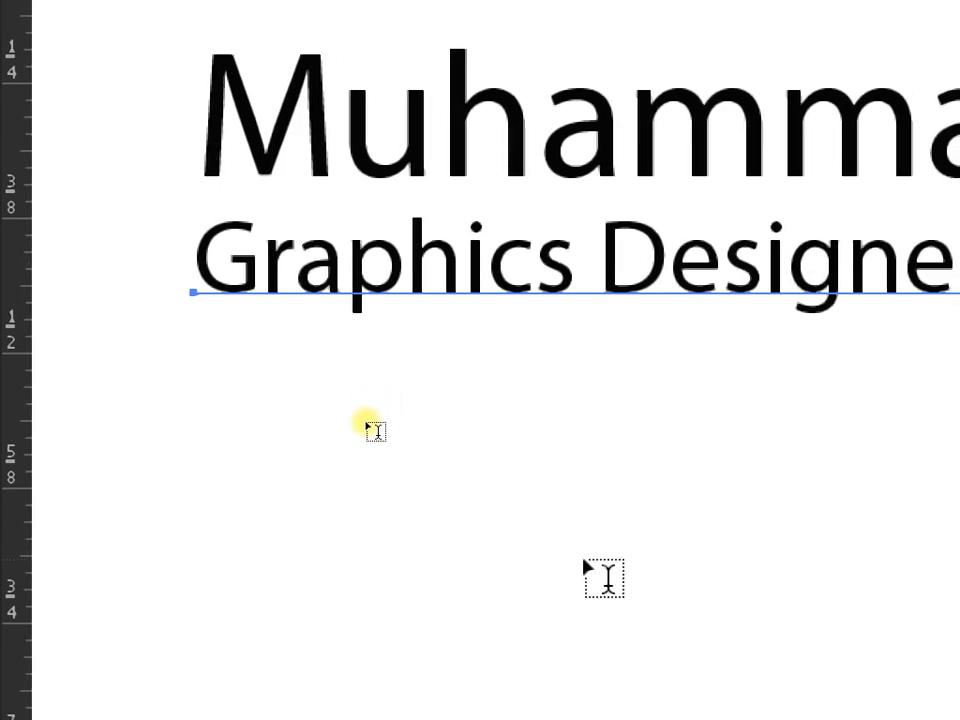
click(588, 575)
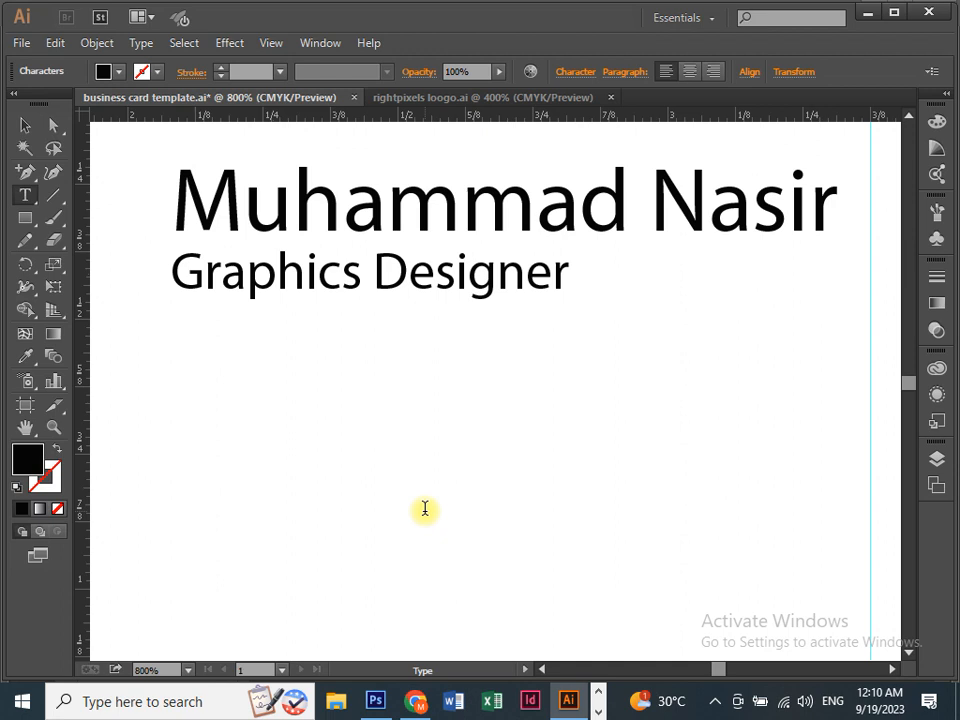
text(a)
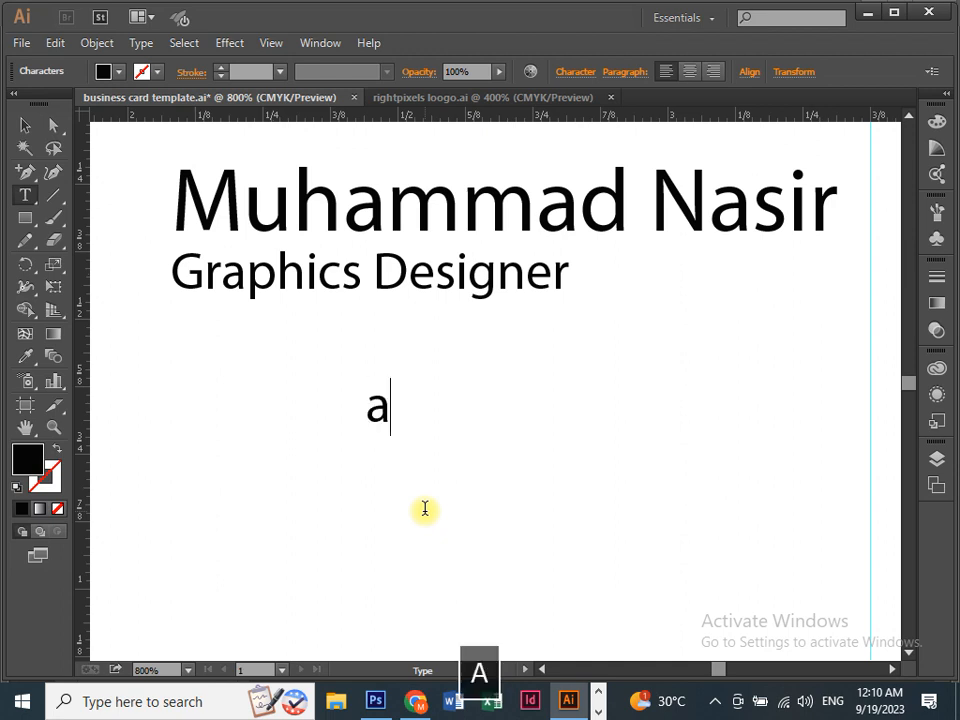
key(BackSpace)
text(A)
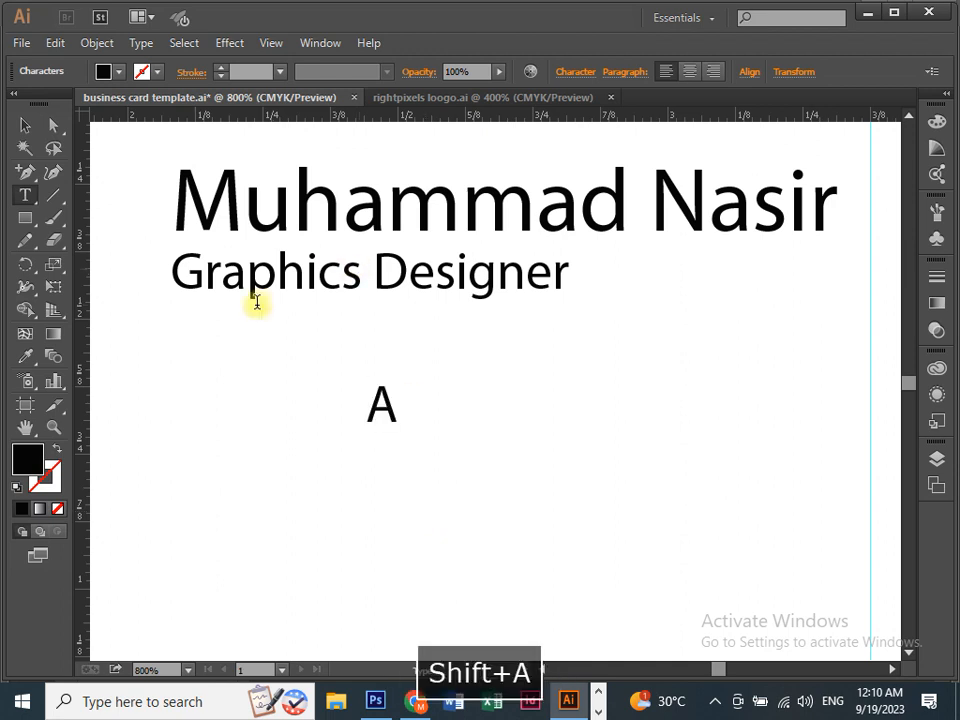
click(25, 126)
Add a second capital A and set it in Times New Roman via a 'time' font search.
key(t)
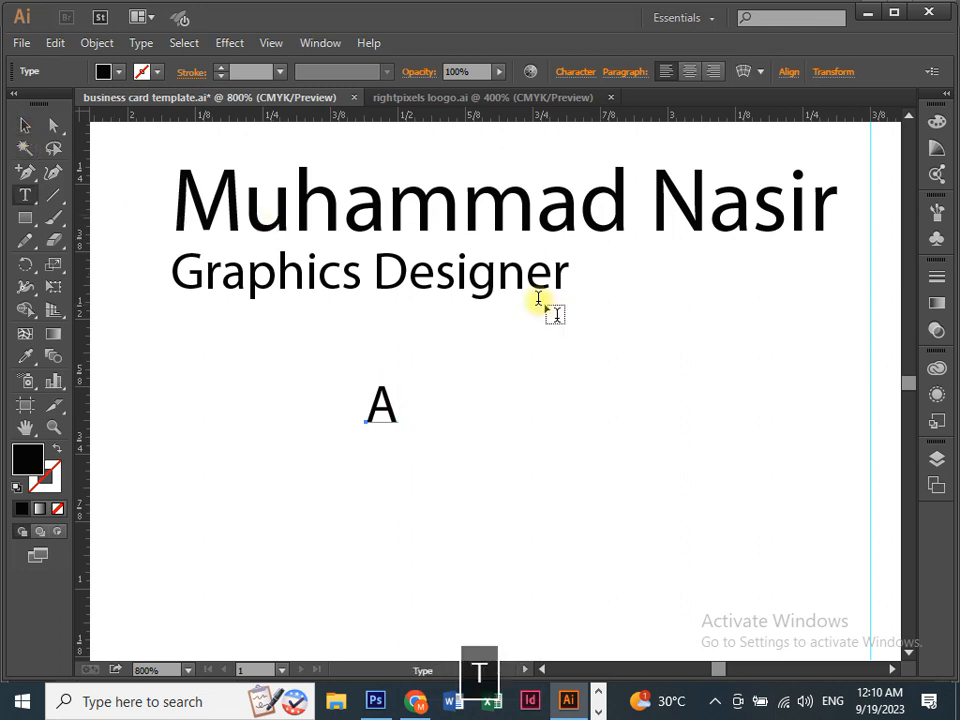
click(515, 402)
text(A)
key(ctrl+a)
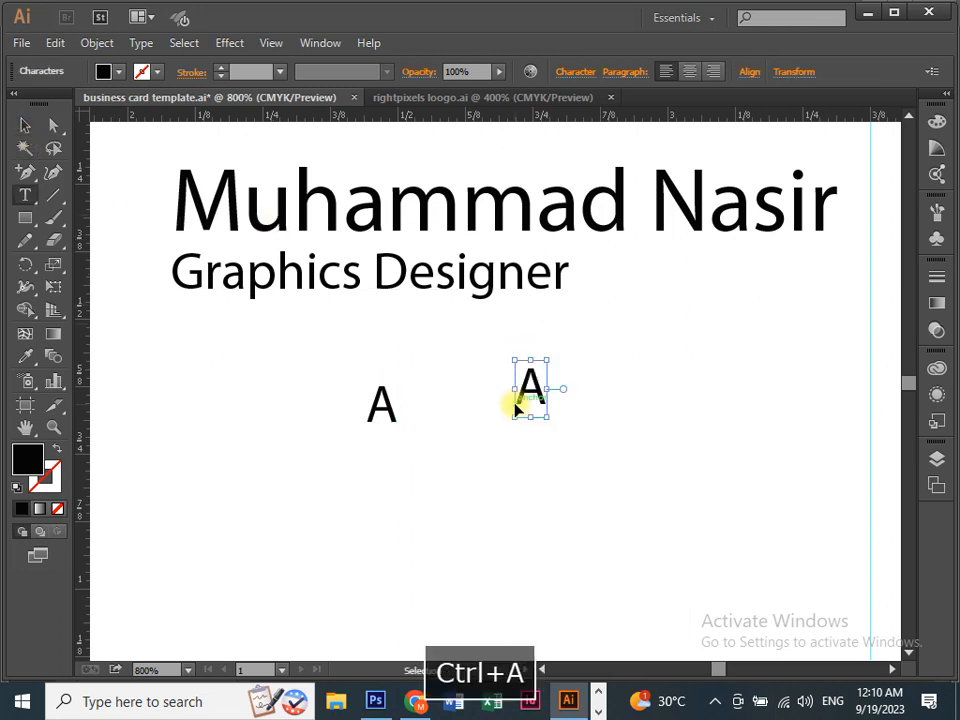
click(573, 72)
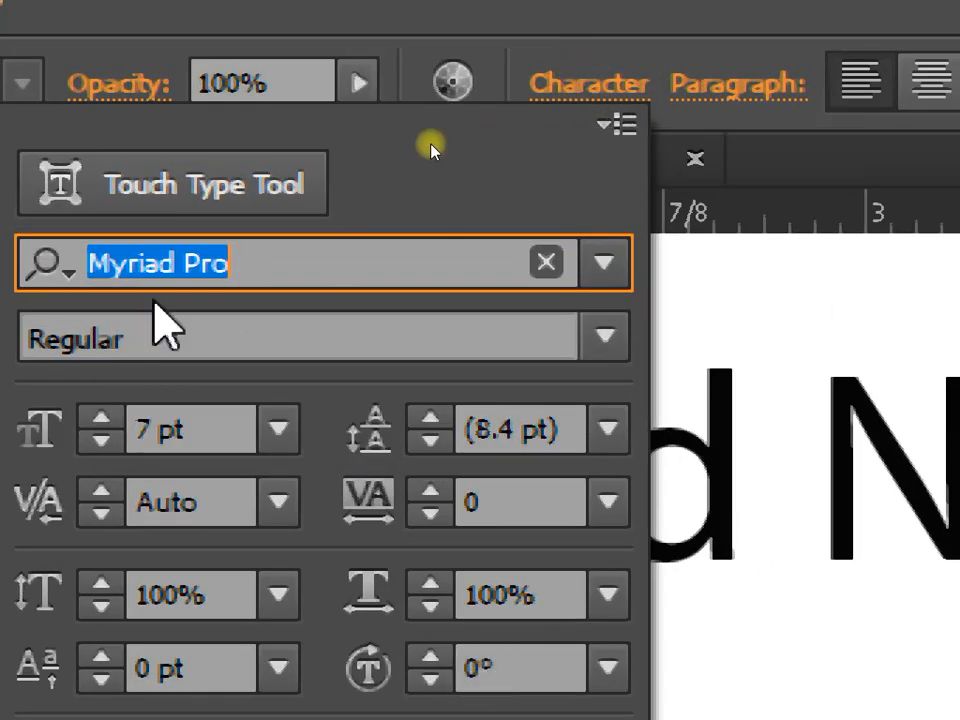
text(t)
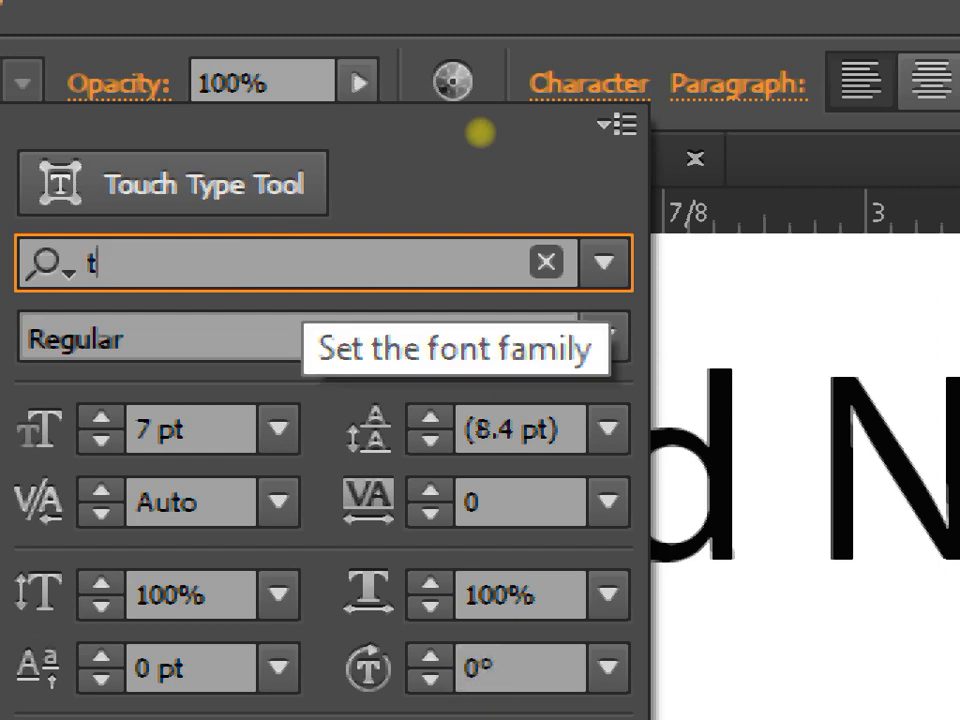
text(ime)
key(Return)
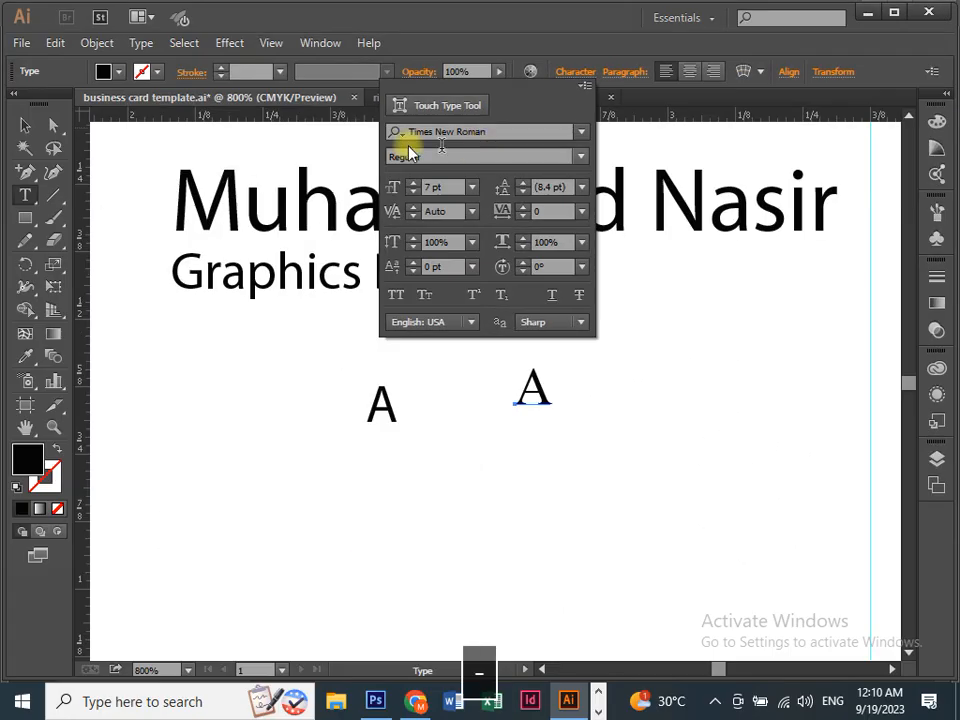
click(28, 127)
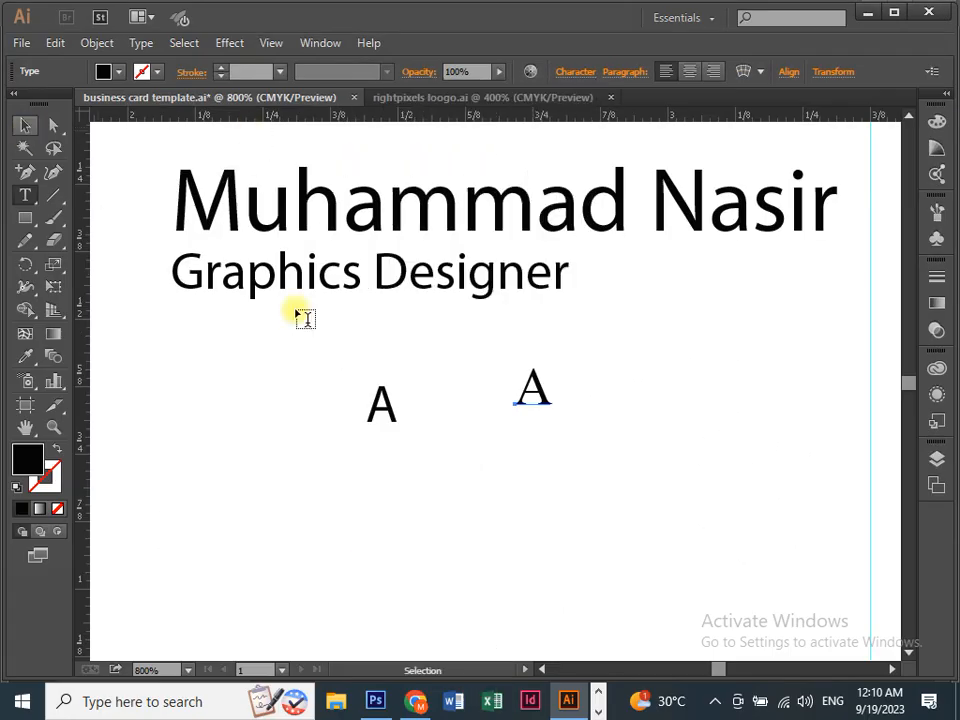
Place the serif A right beside the sans-serif A for comparison.
key(ctrl+equal)
key(ctrl+equal)
drag(332, 476, 401, 426)
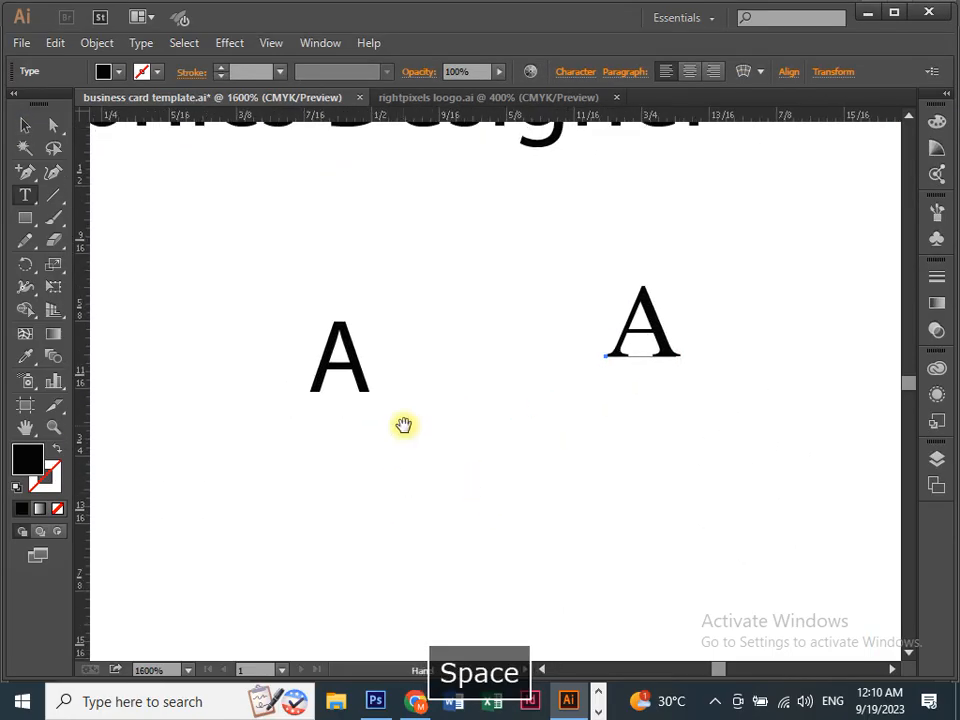
click(25, 172)
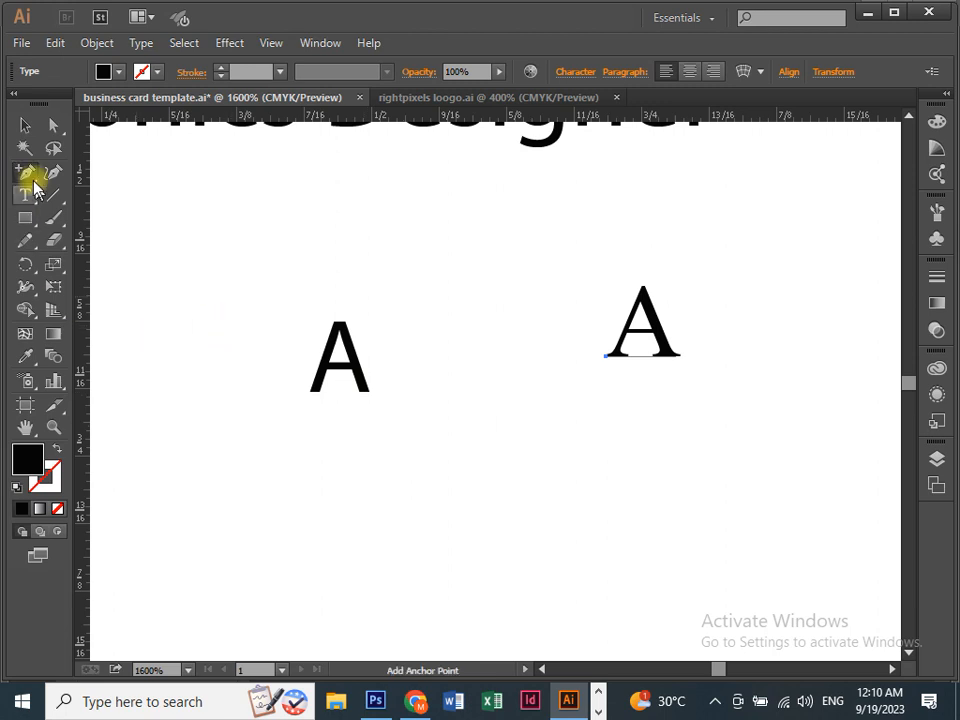
click(25, 124)
drag(650, 352, 439, 369)
click(430, 415)
key(ctrl+=)
key(ctrl+=)
drag(396, 422, 526, 416)
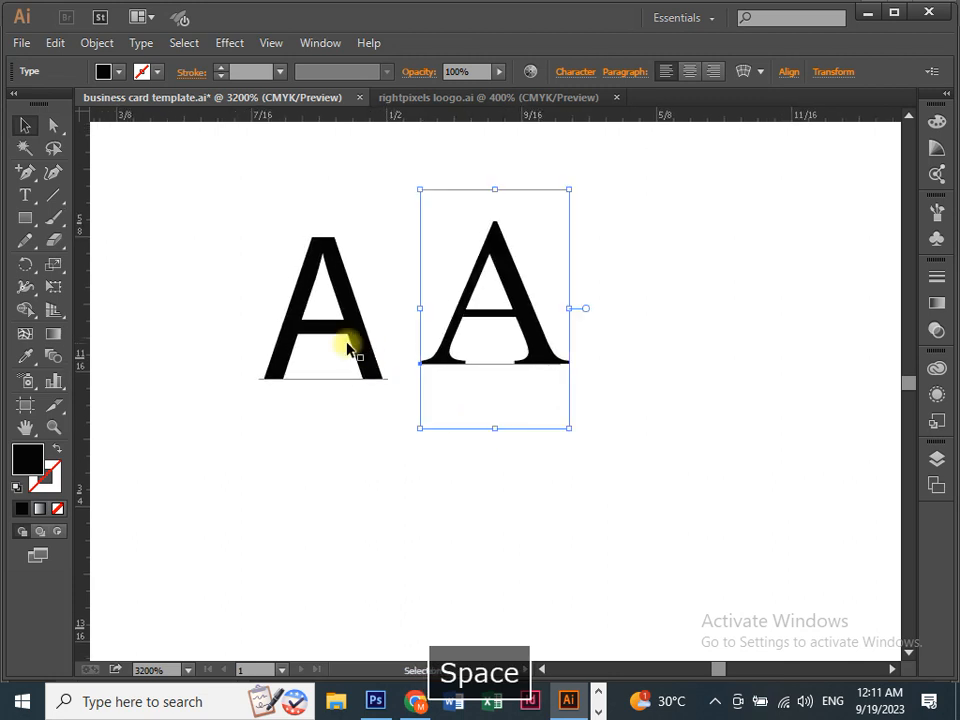
drag(354, 343, 319, 343)
drag(516, 318, 538, 333)
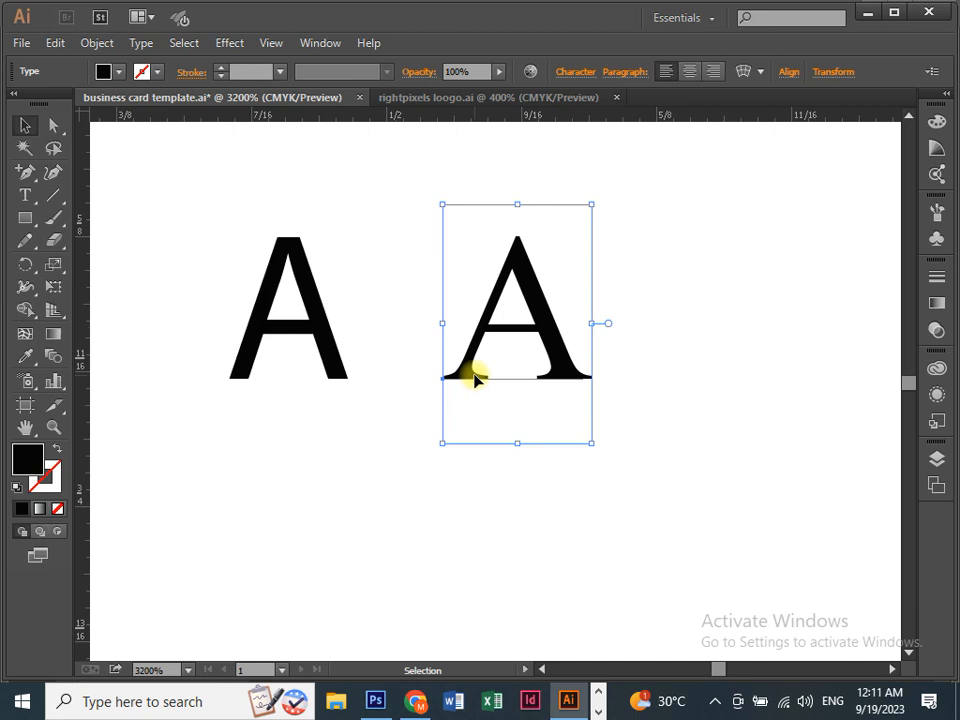
Return the view to the name and title and select the Graphics Designer title.
scroll(300, 336, up, 5)
key(space)
drag(425, 365, 573, 597)
key(space)
drag(321, 324, 570, 416)
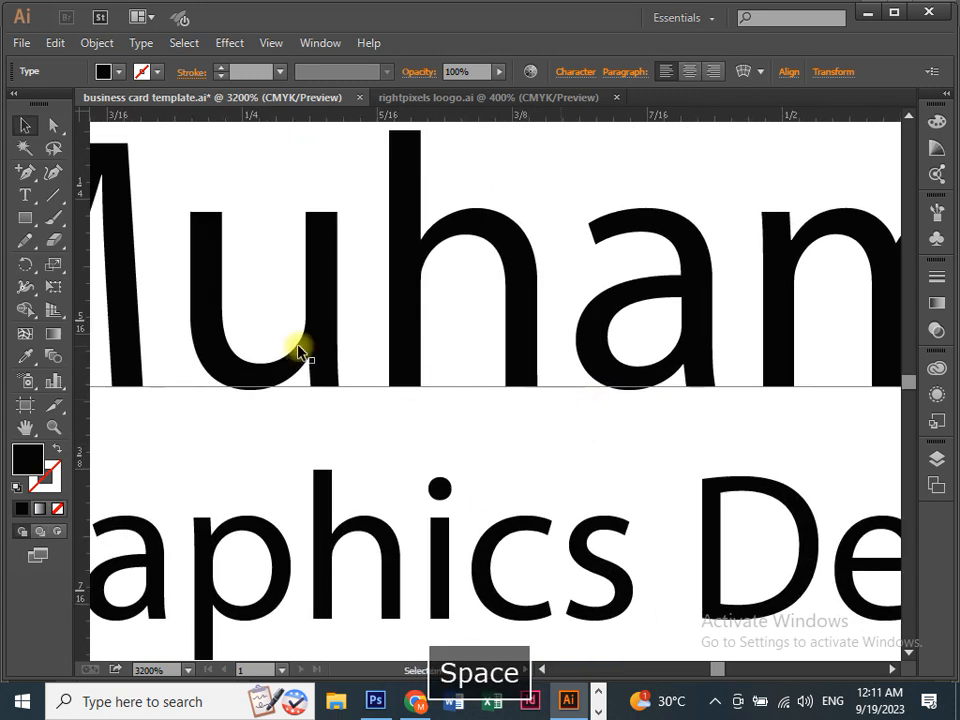
scroll(302, 377, down, 3)
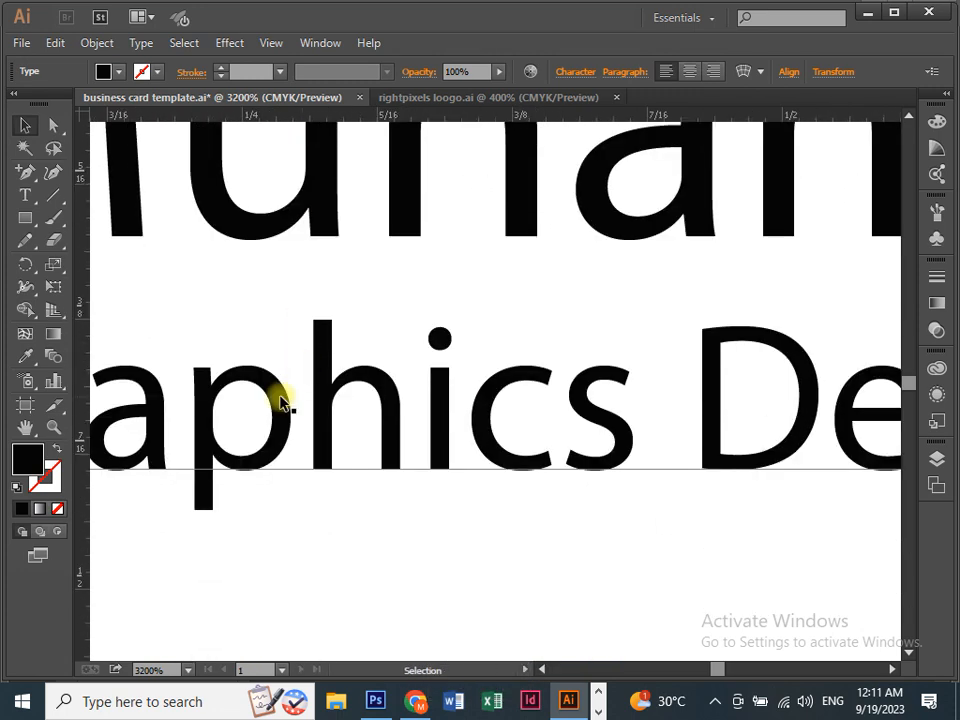
click(283, 405)
key(ctrl+minus)
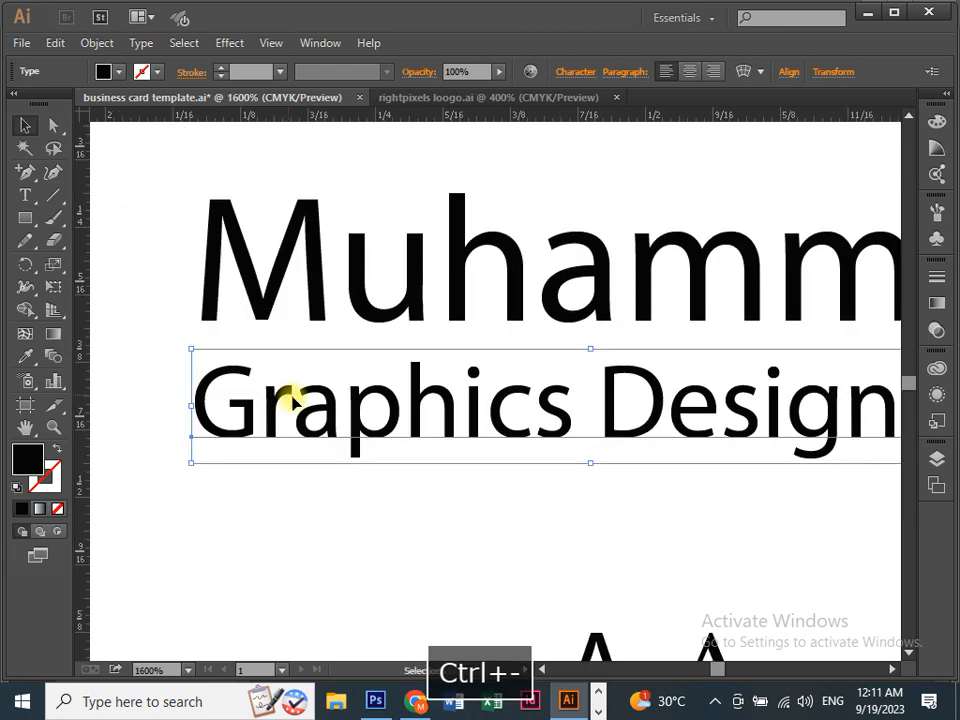
scroll(320, 400, down, 1)
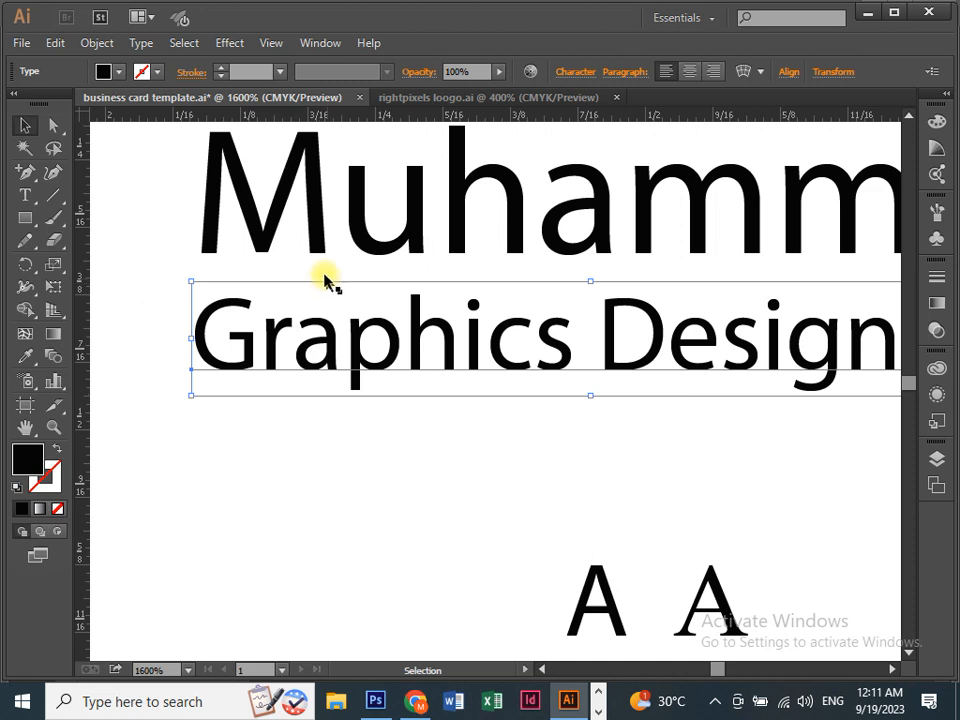
click(300, 215)
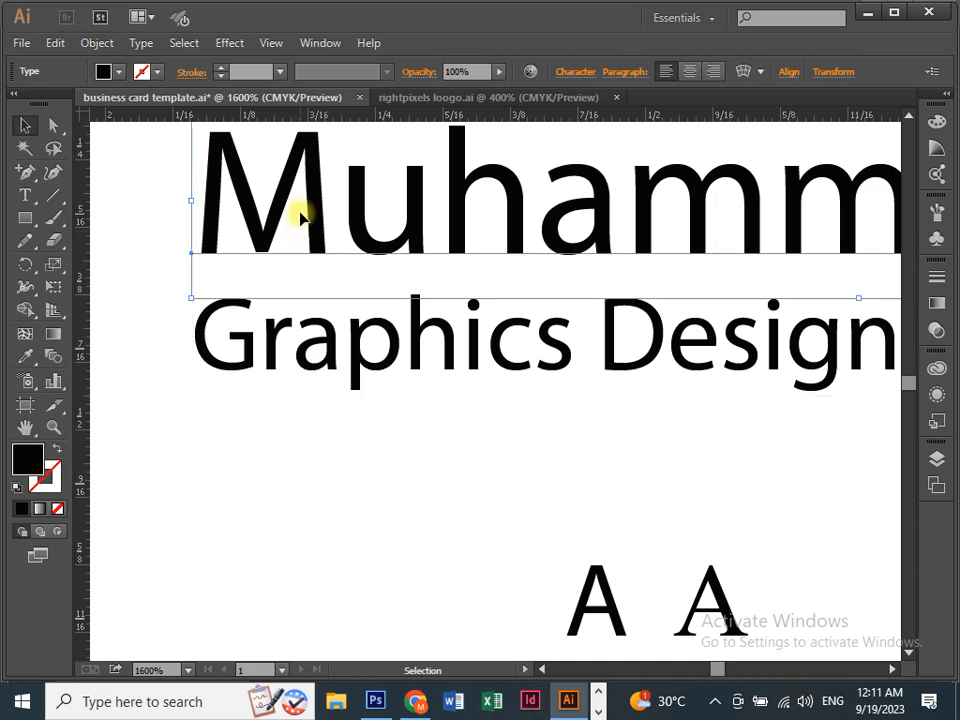
click(328, 340)
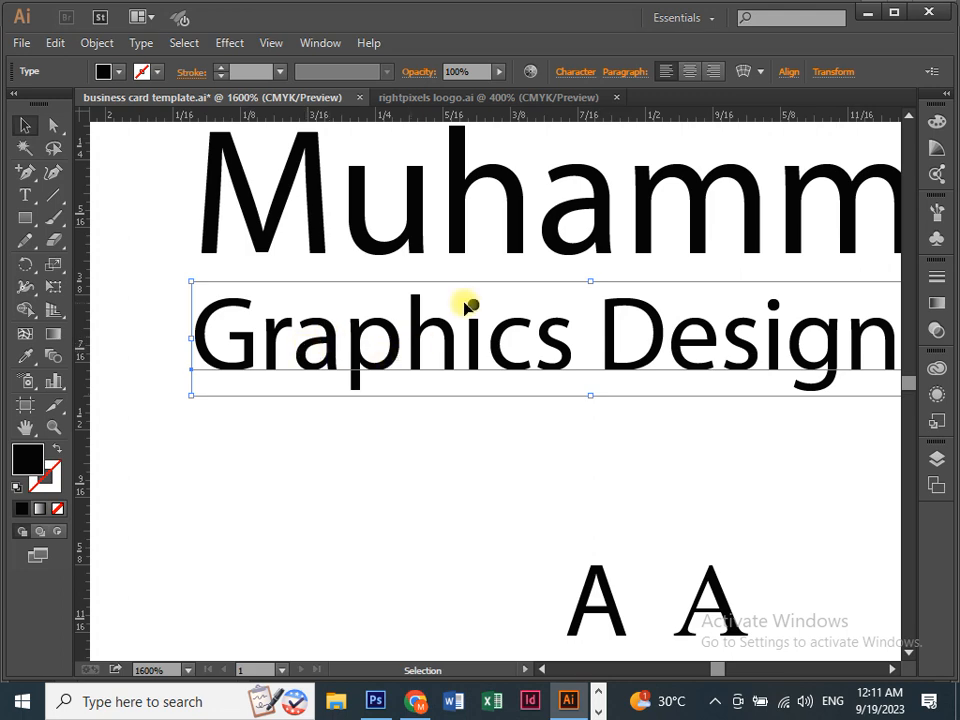
click(580, 72)
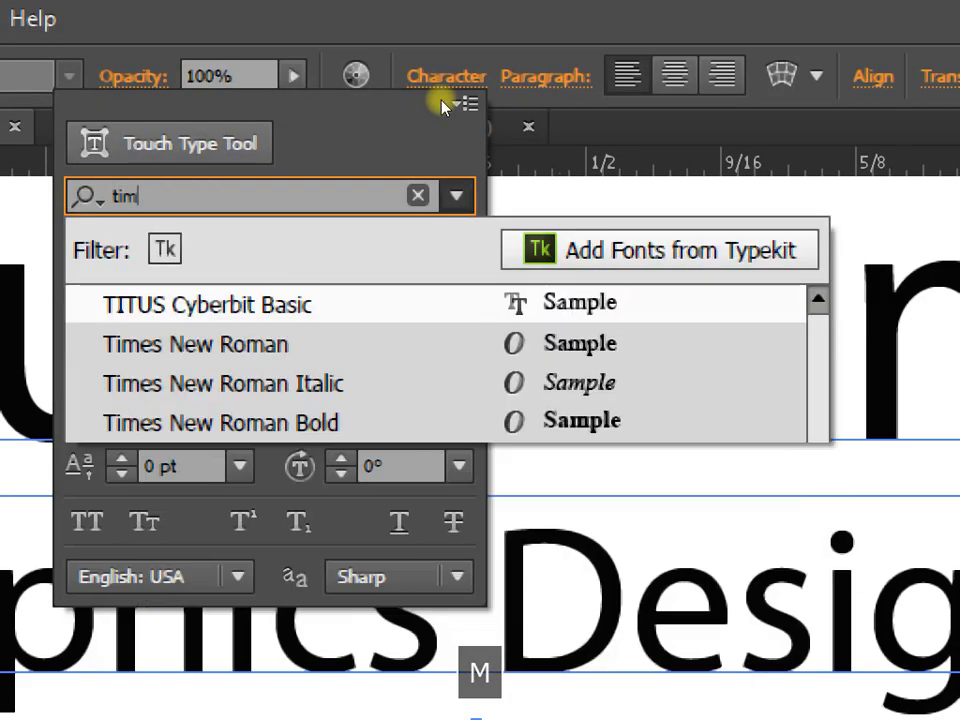
Switch the Graphics Designer title to Times New Roman via a 'tim' font search.
text(tim)
click(216, 303)
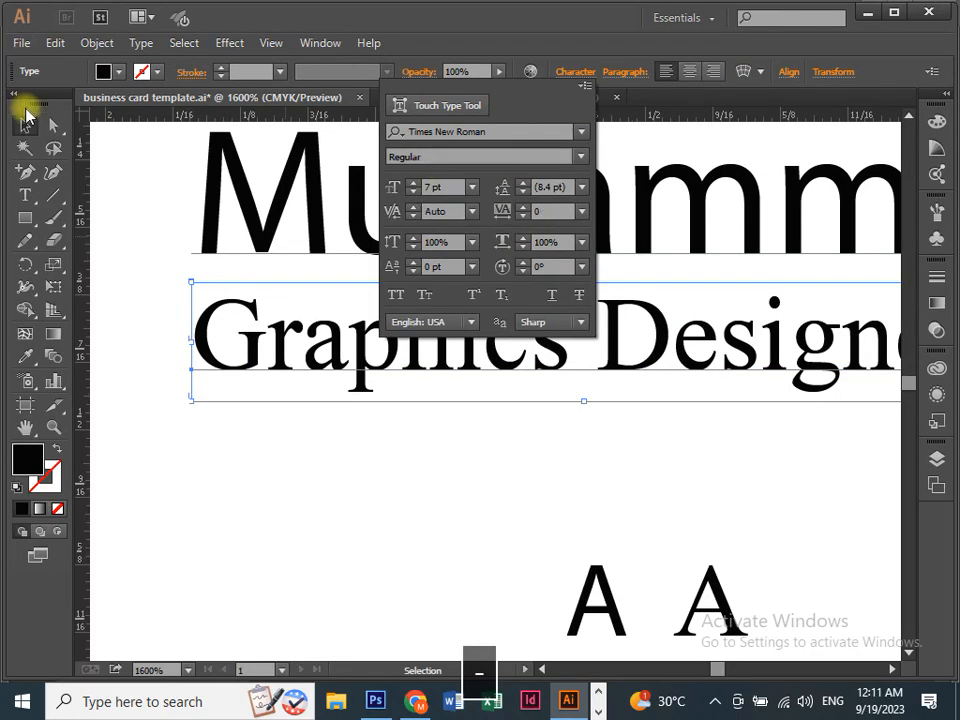
click(28, 128)
click(285, 403)
key(ctrl+minus)
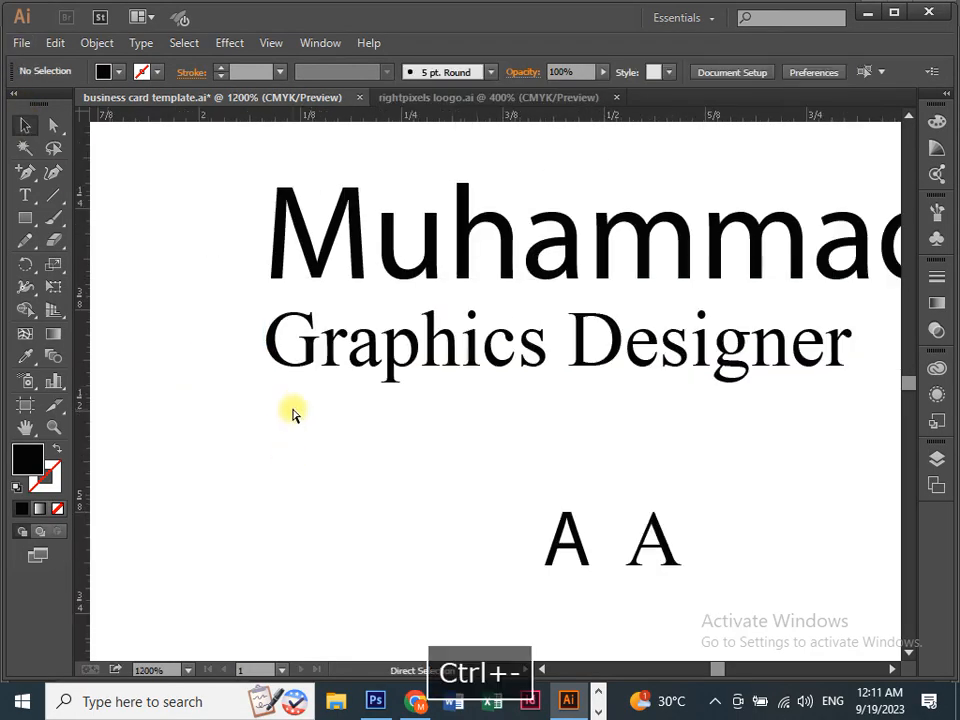
key(ctrl+minus)
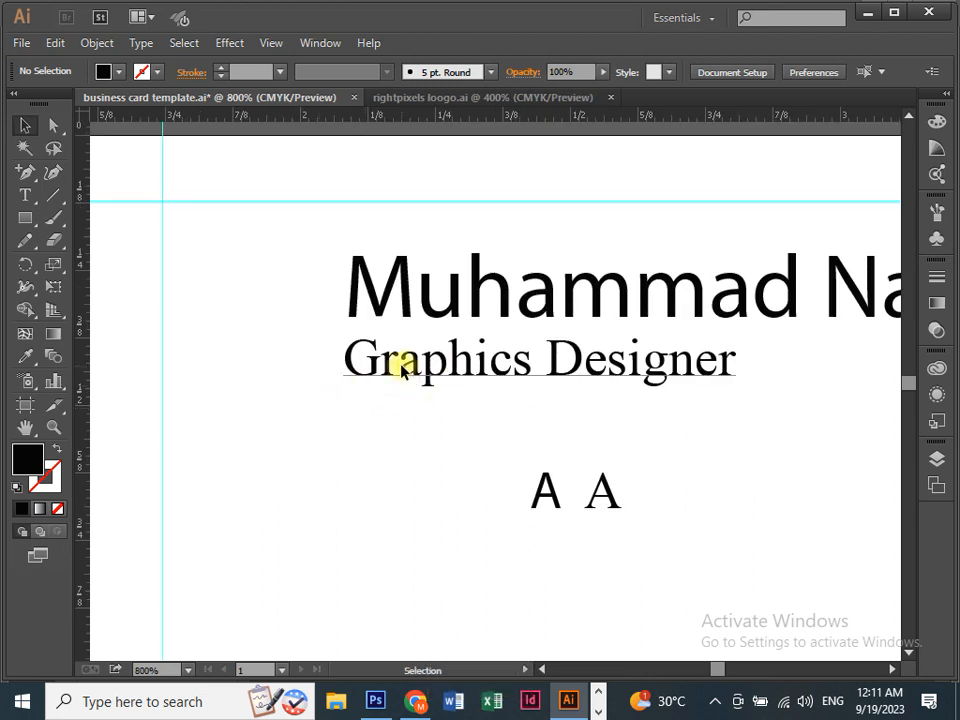
Set the Graphics Designer title's font size to 6 pt.
click(406, 362)
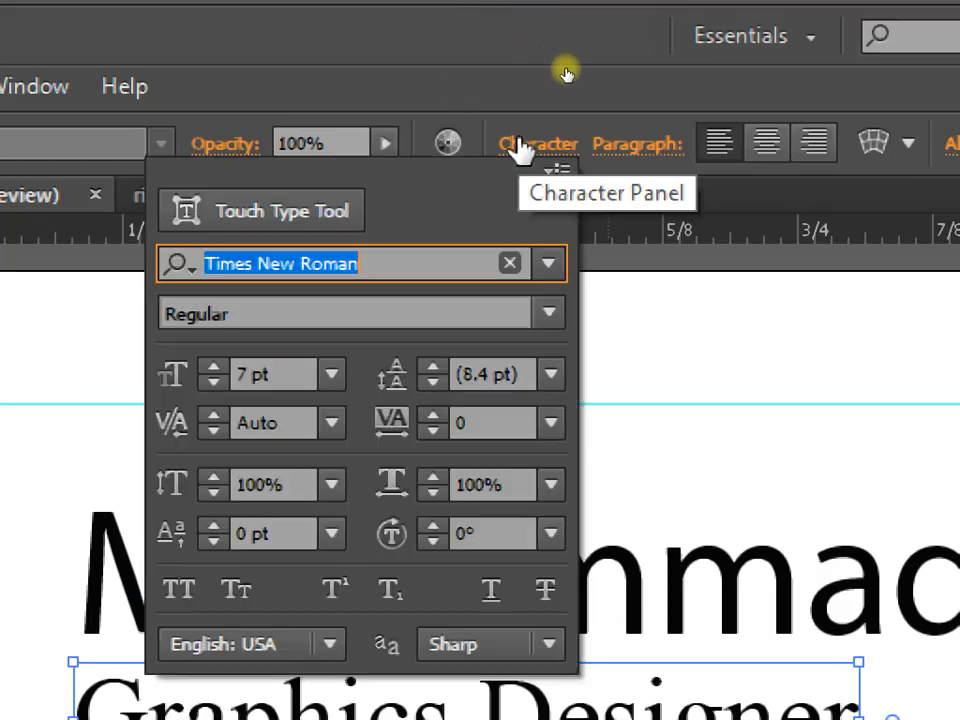
click(518, 145)
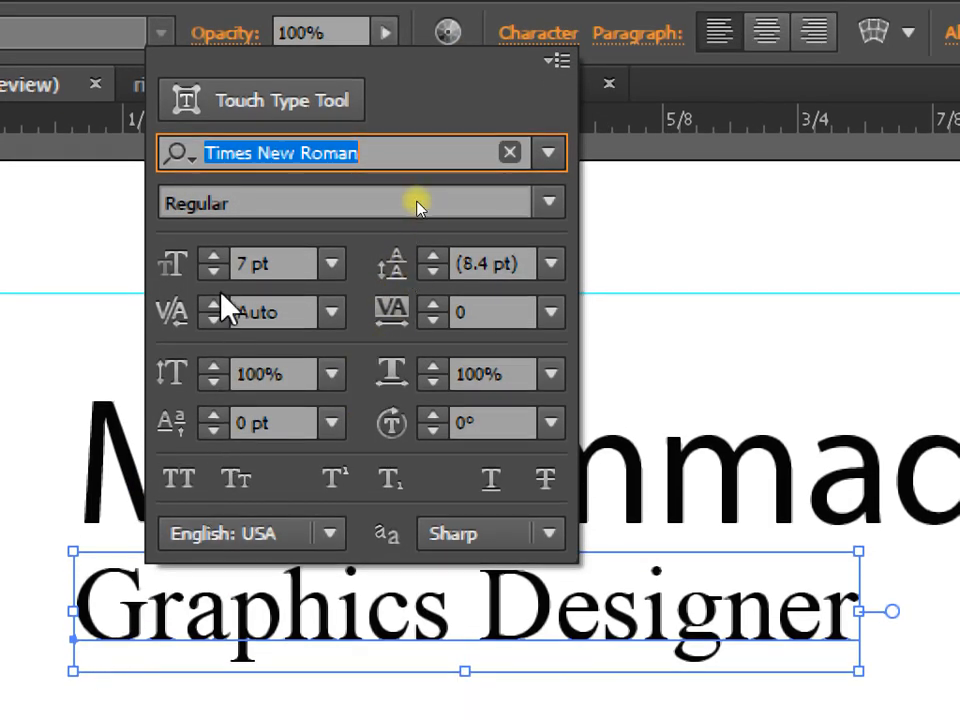
click(212, 273)
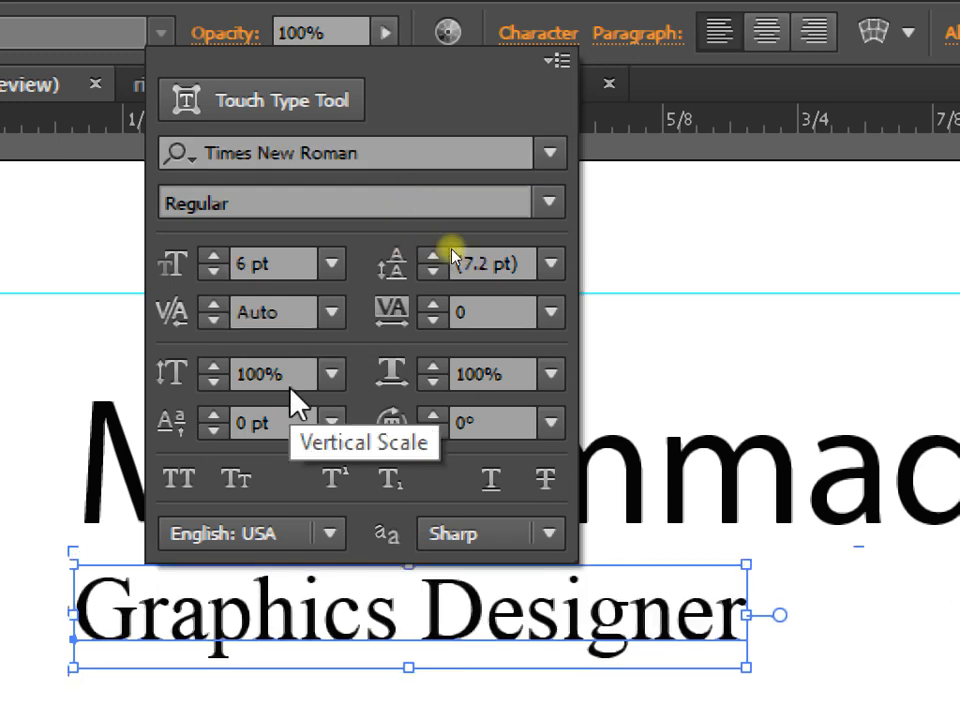
click(213, 271)
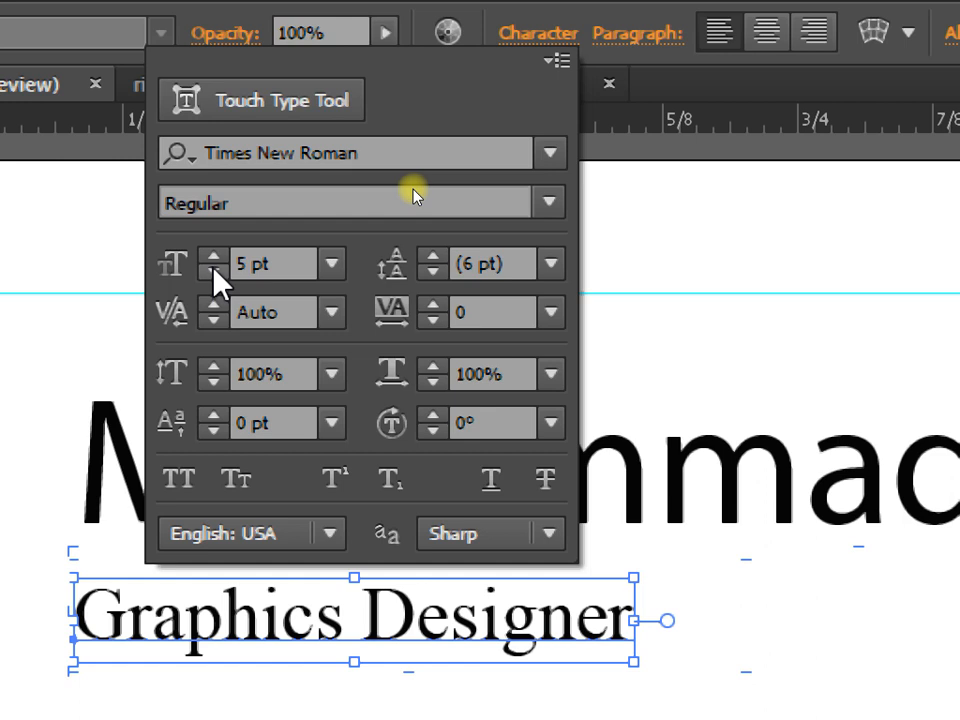
click(213, 259)
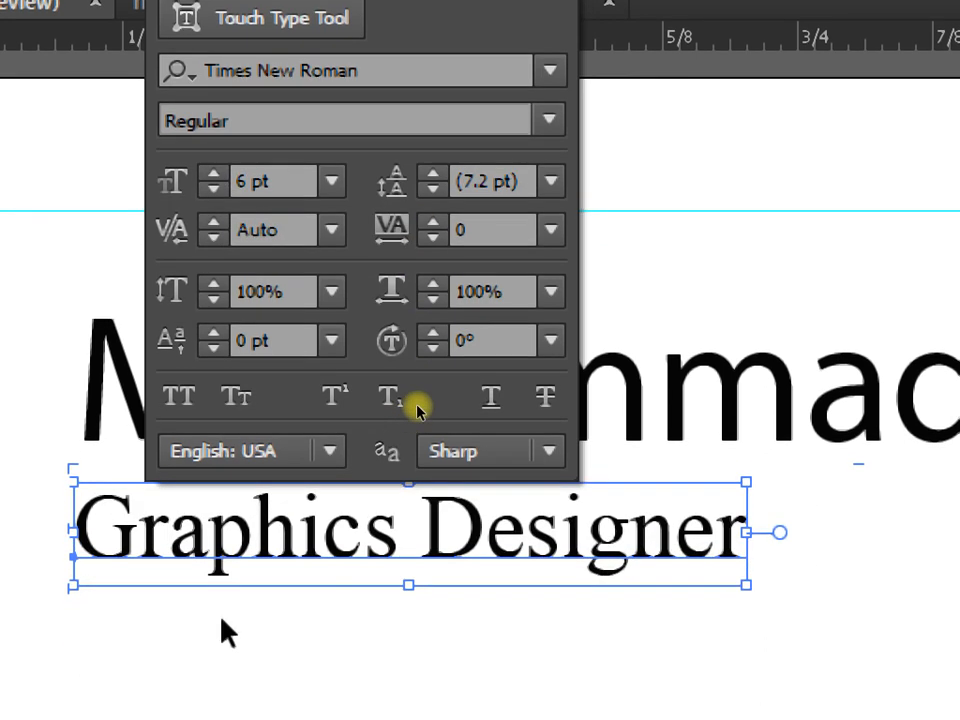
click(225, 715)
click(268, 468)
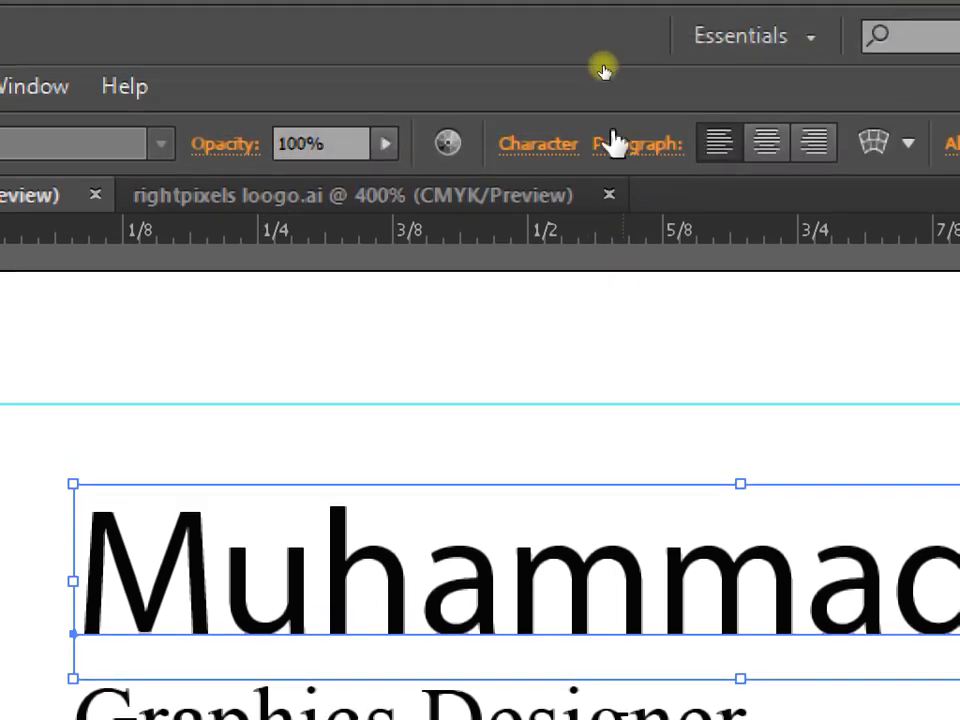
Change the name's font from Myriad Pro to Calibri Bold using a 'cal' font search.
click(560, 77)
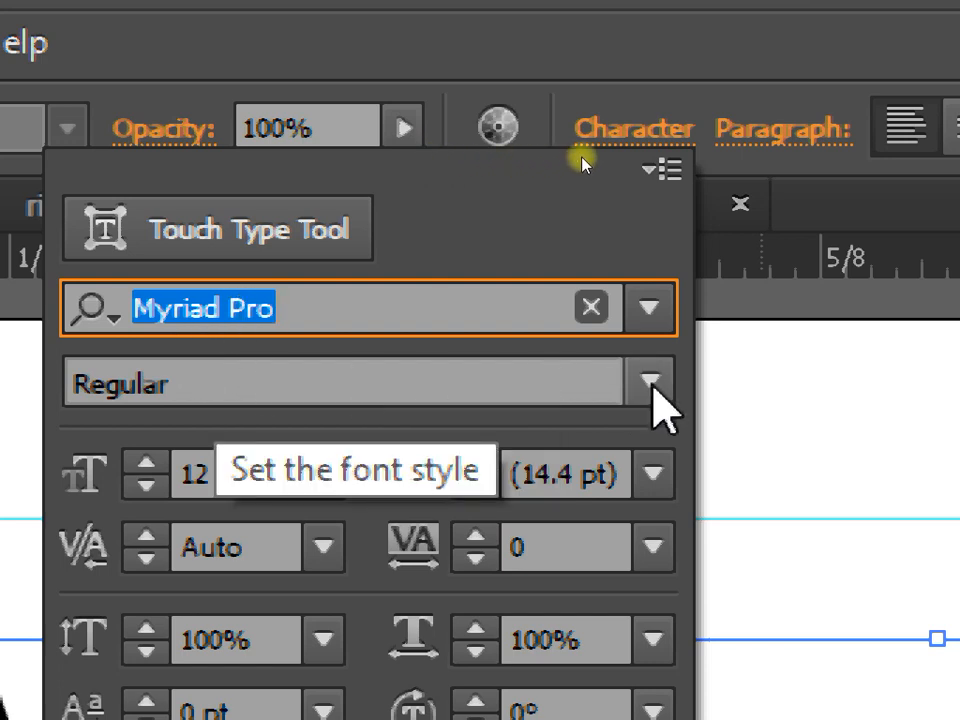
click(652, 384)
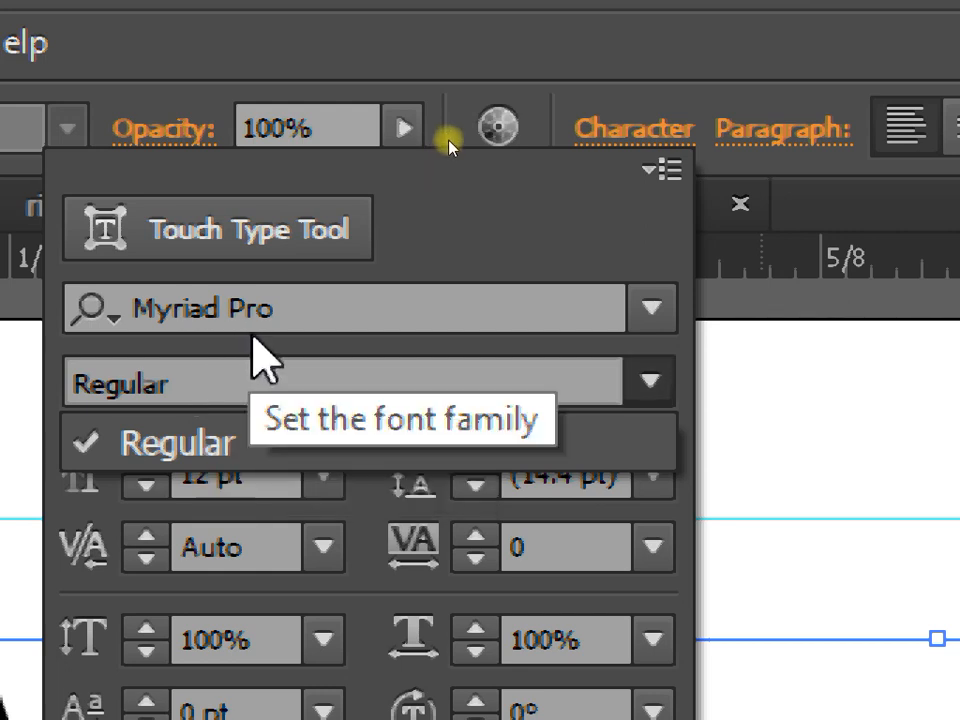
click(253, 333)
click(260, 305)
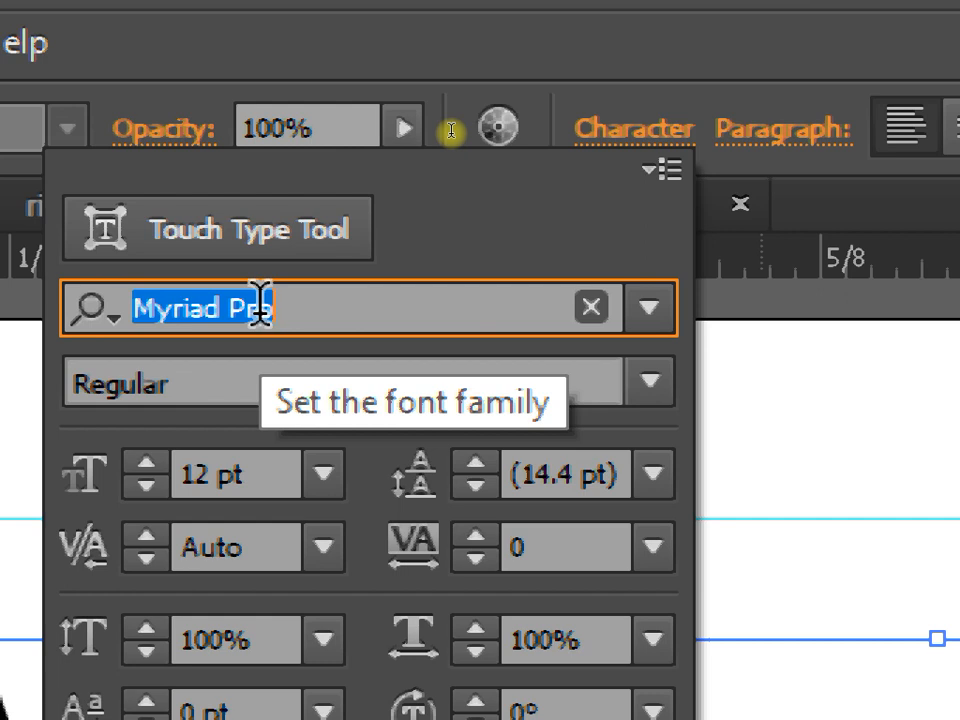
text(hel)
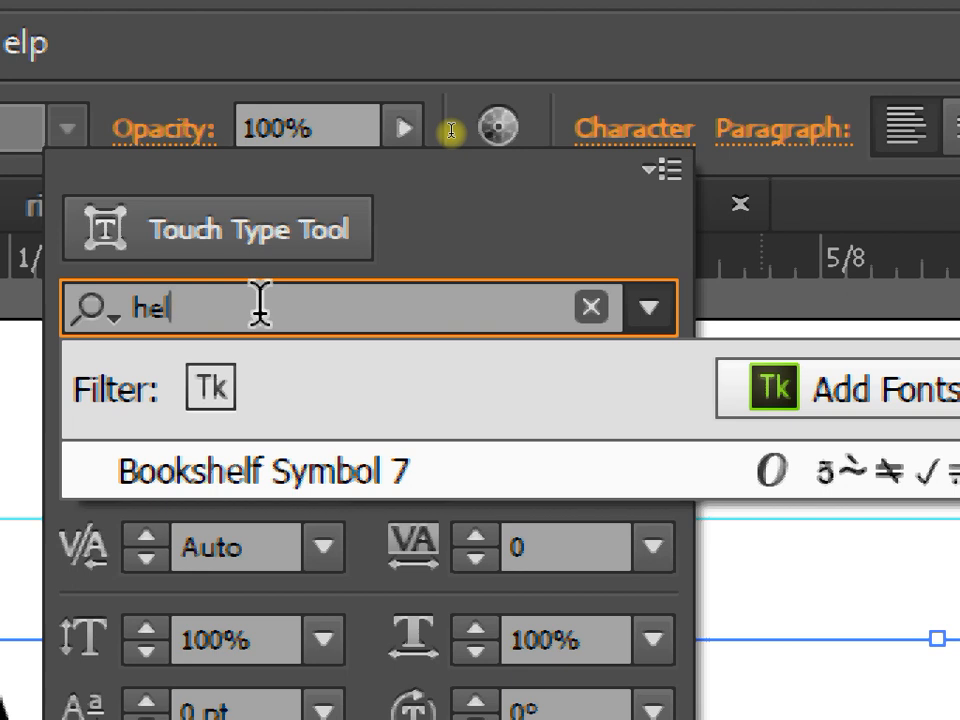
key(BackSpace)
key(BackSpace)
key(BackSpace)
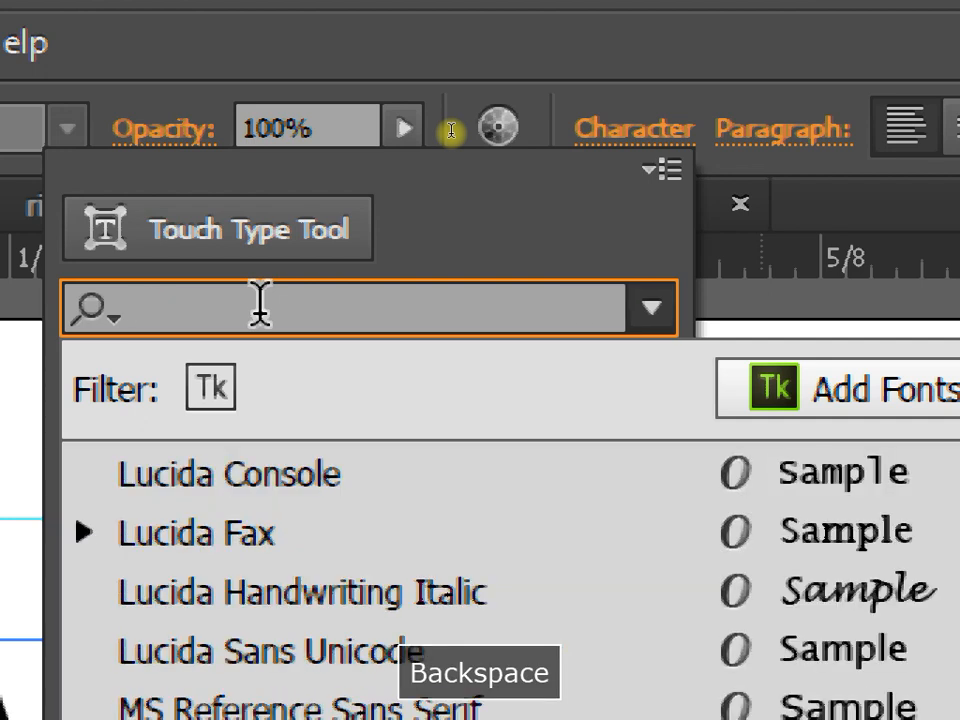
text(cal)
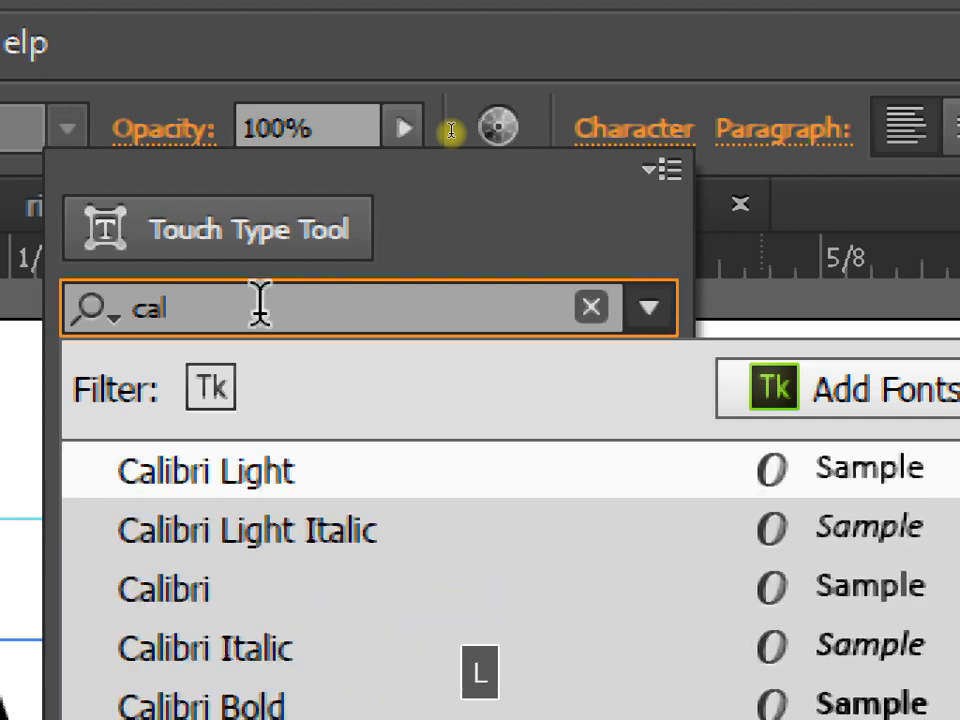
click(176, 425)
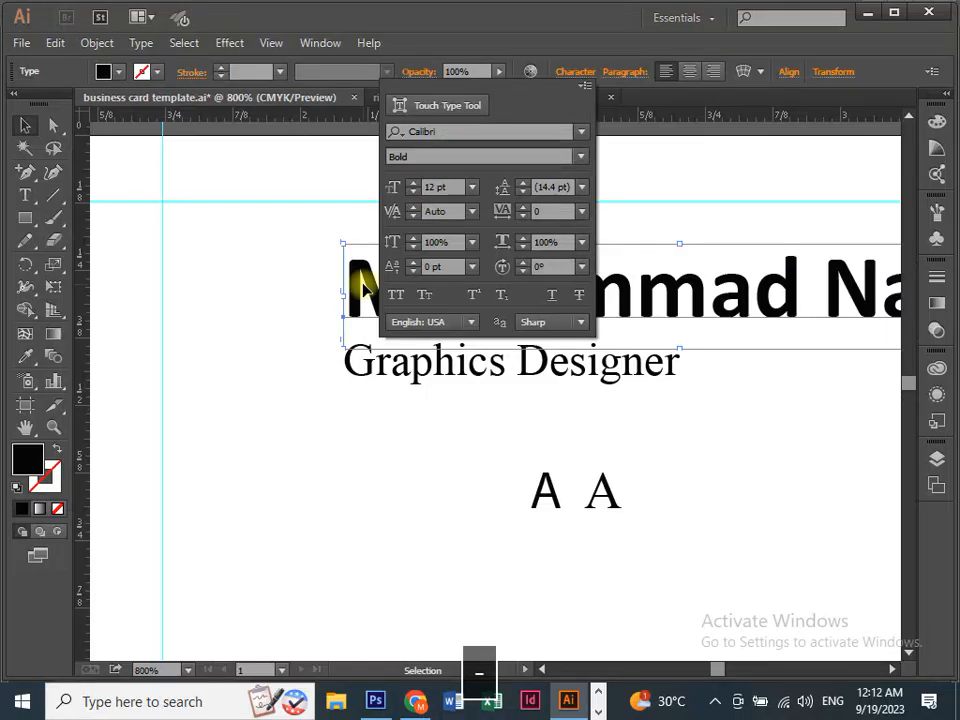
Move the Graphics Designer title up to sit directly beneath the name.
click(282, 278)
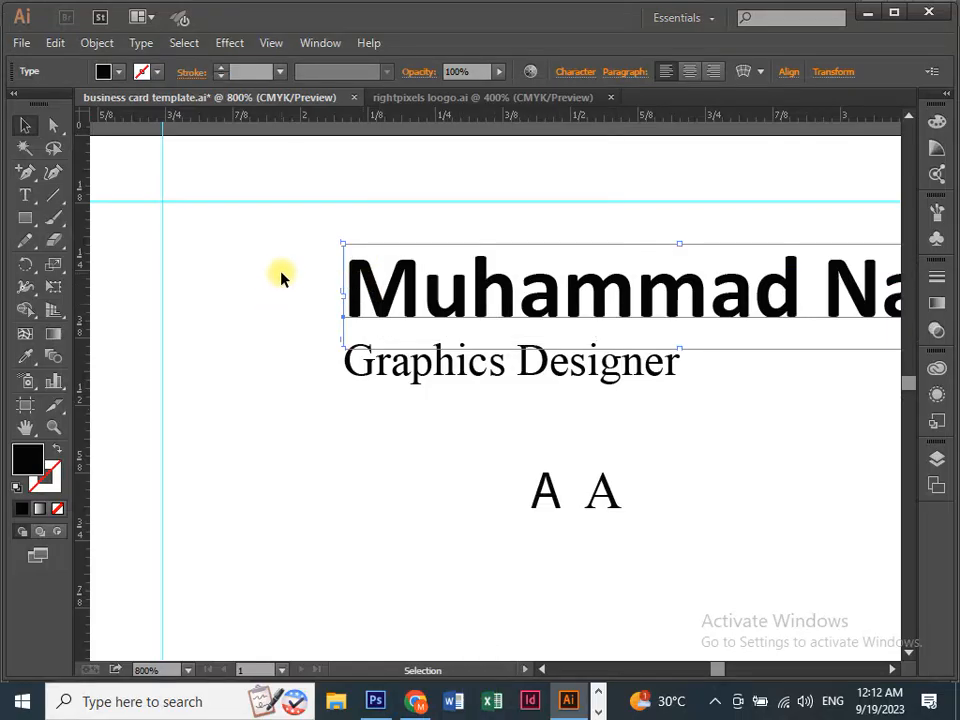
click(280, 278)
key(ctrl+minus)
key(ctrl+minus)
drag(405, 365, 358, 384)
click(390, 352)
click(364, 400)
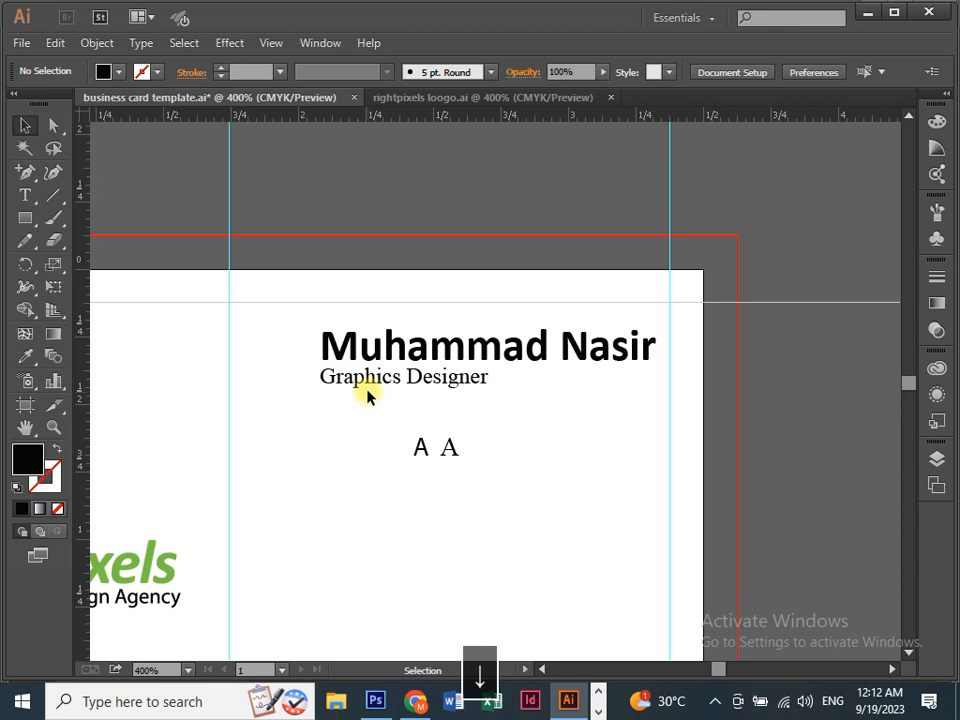
key(ctrl+equal)
key(ctrl+equal)
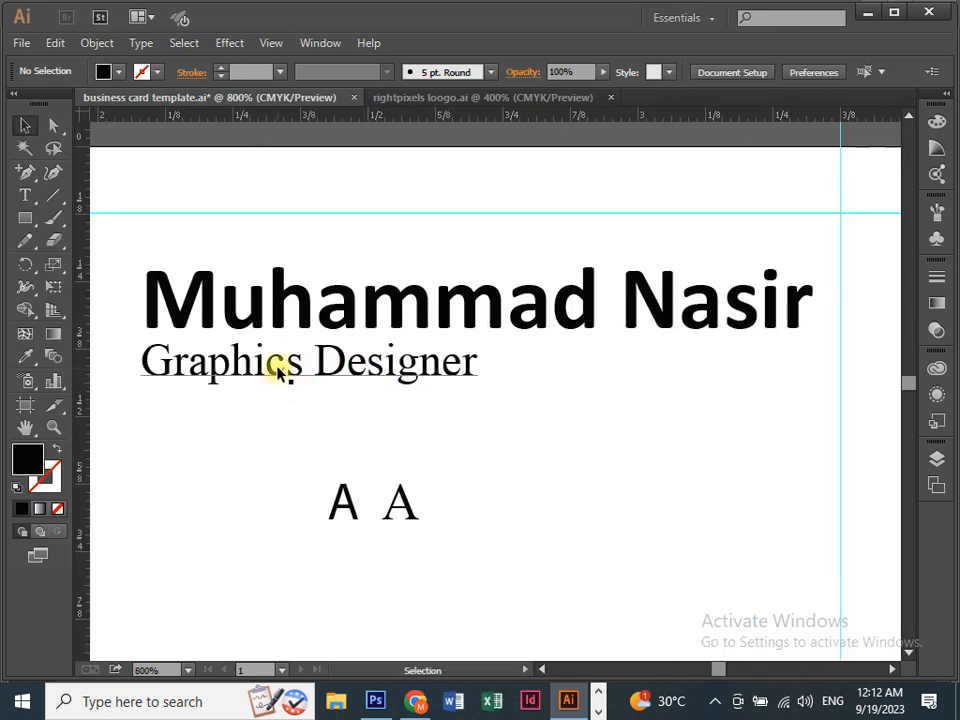
drag(279, 372, 613, 362)
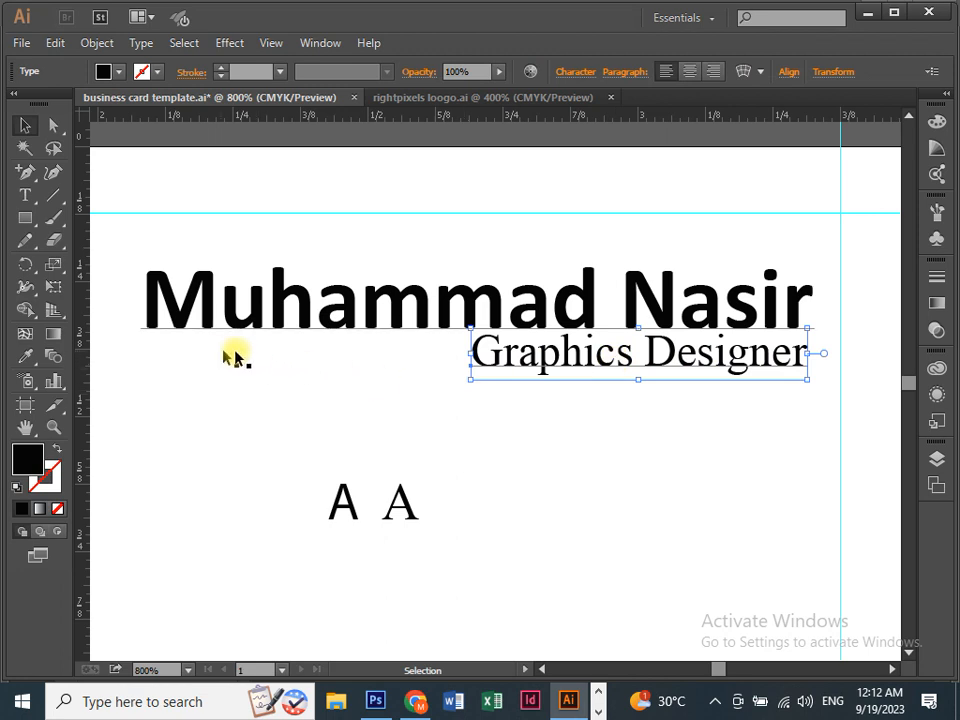
key(ctrl+z)
click(293, 393)
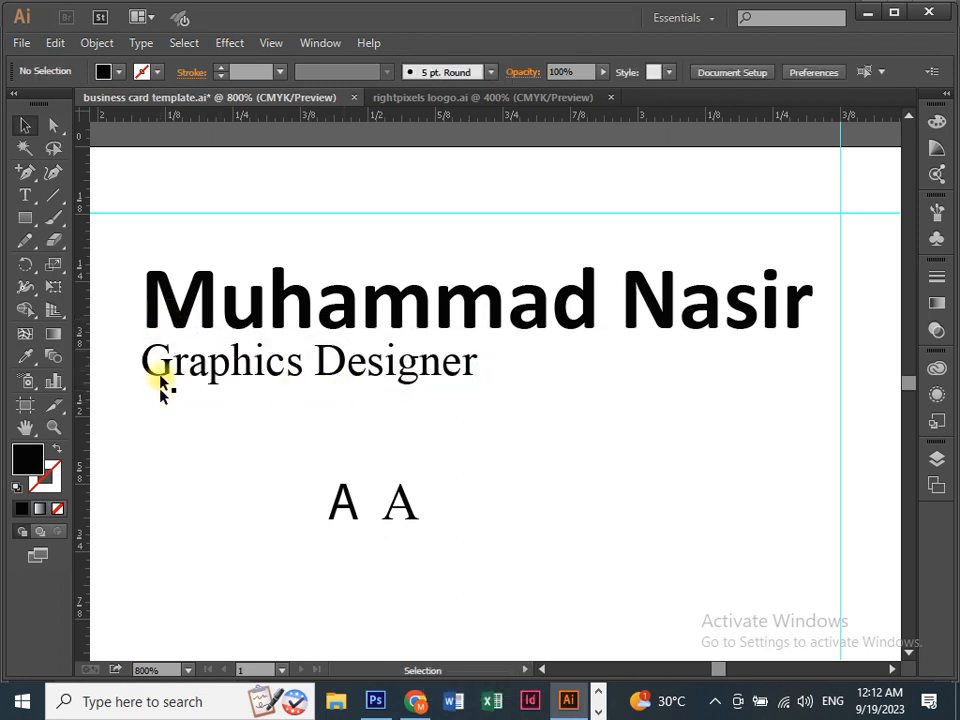
Delete the two placeholder A letters from the card.
drag(219, 446, 461, 583)
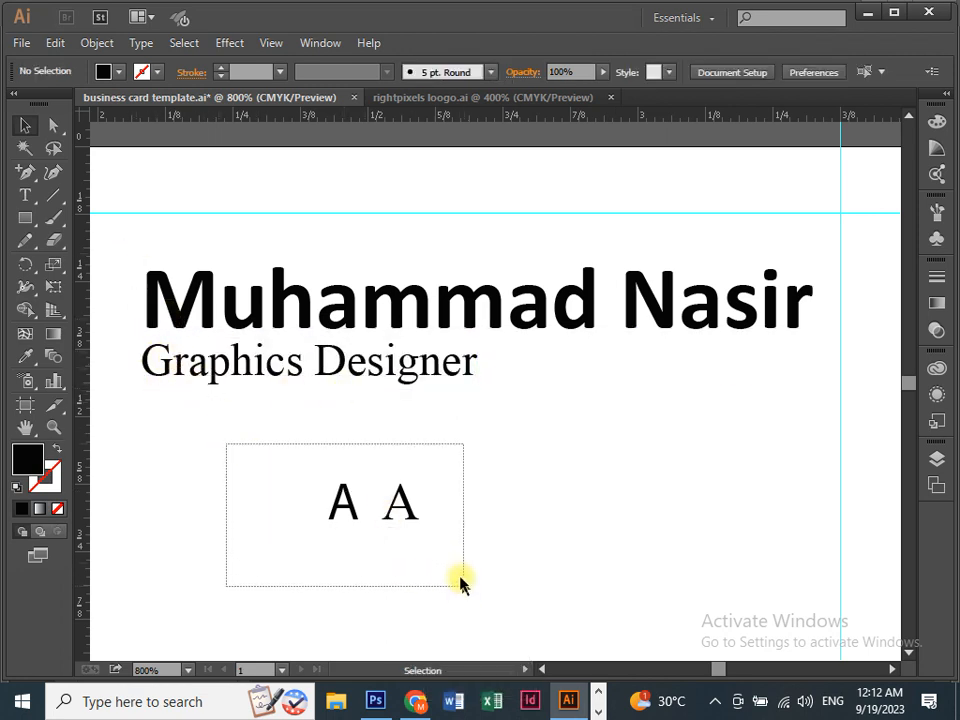
key(Delete)
key(ctrl+minus)
drag(390, 516, 377, 364)
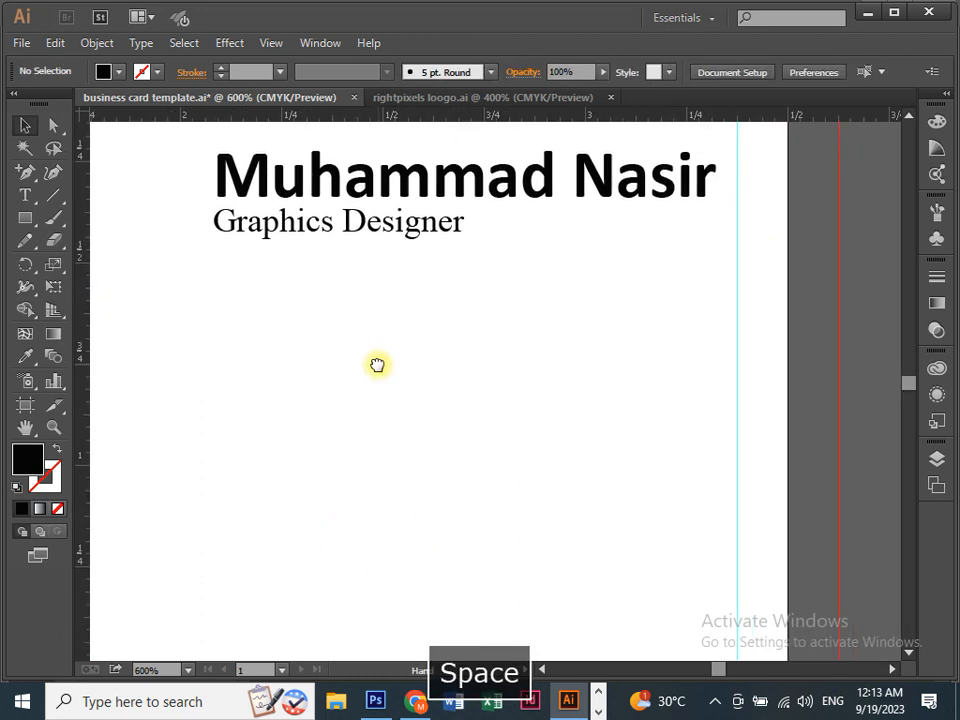
drag(358, 508, 381, 432)
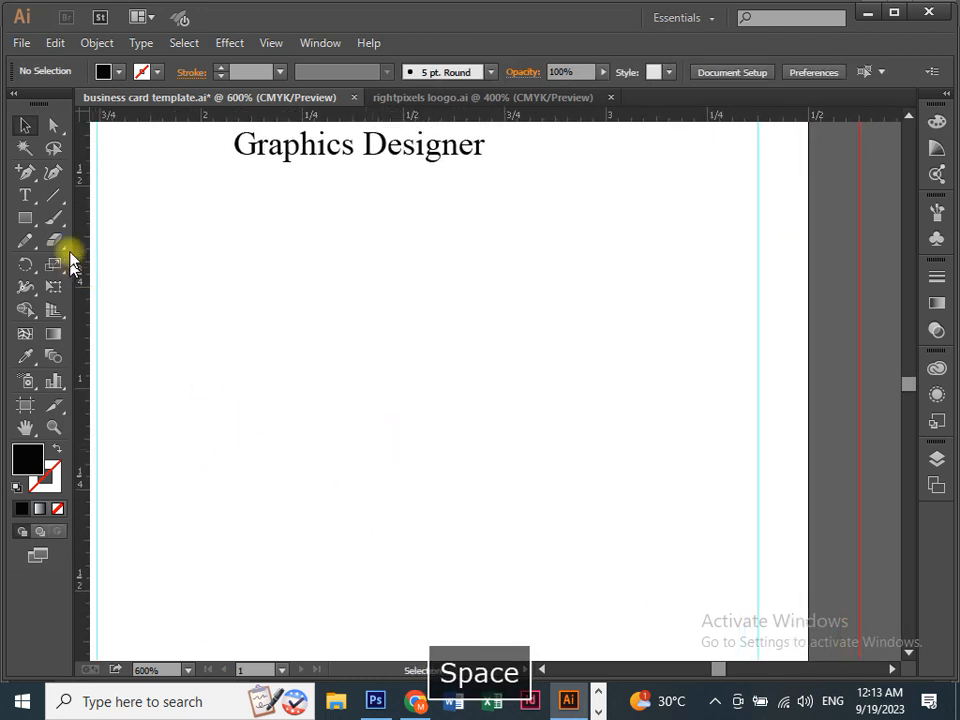
click(26, 196)
Add the Contact heading below the title and move it up and to the left.
drag(248, 250, 430, 487)
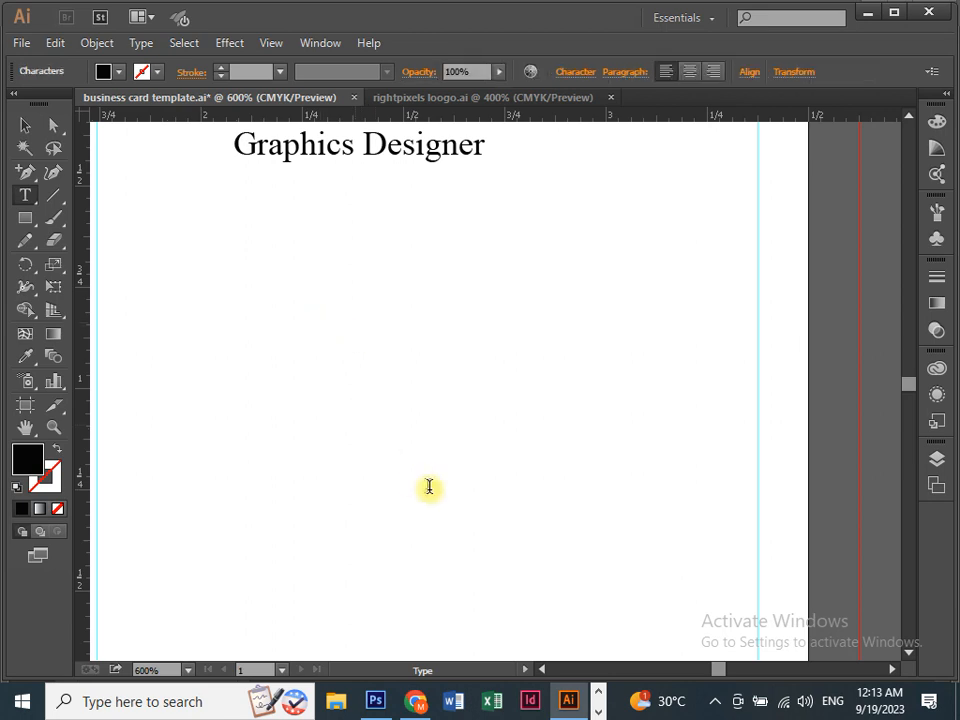
text(Contact)
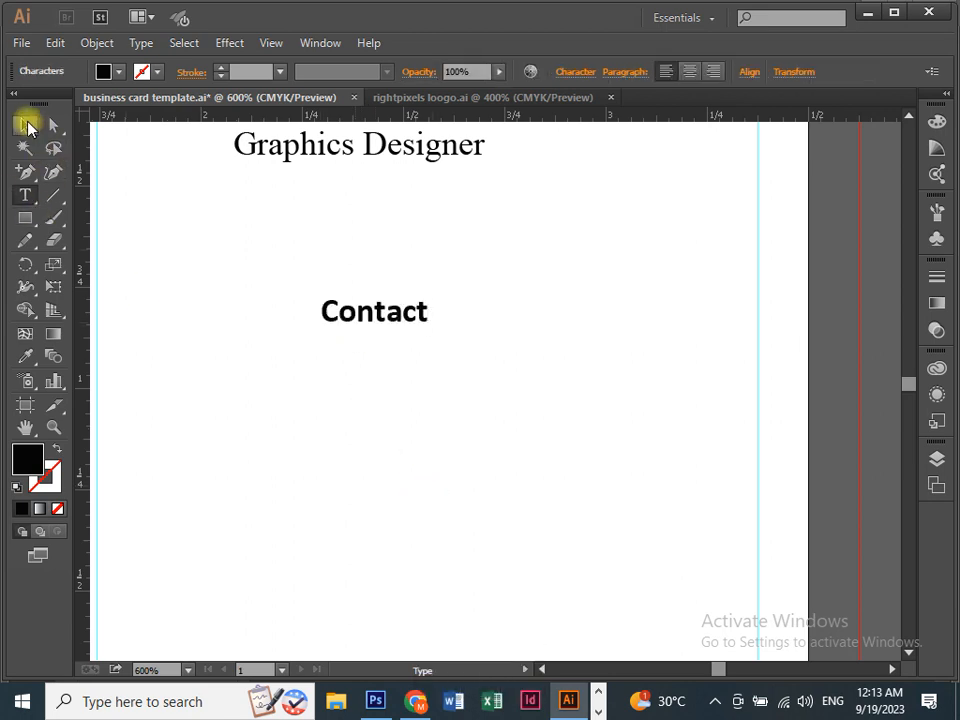
click(18, 125)
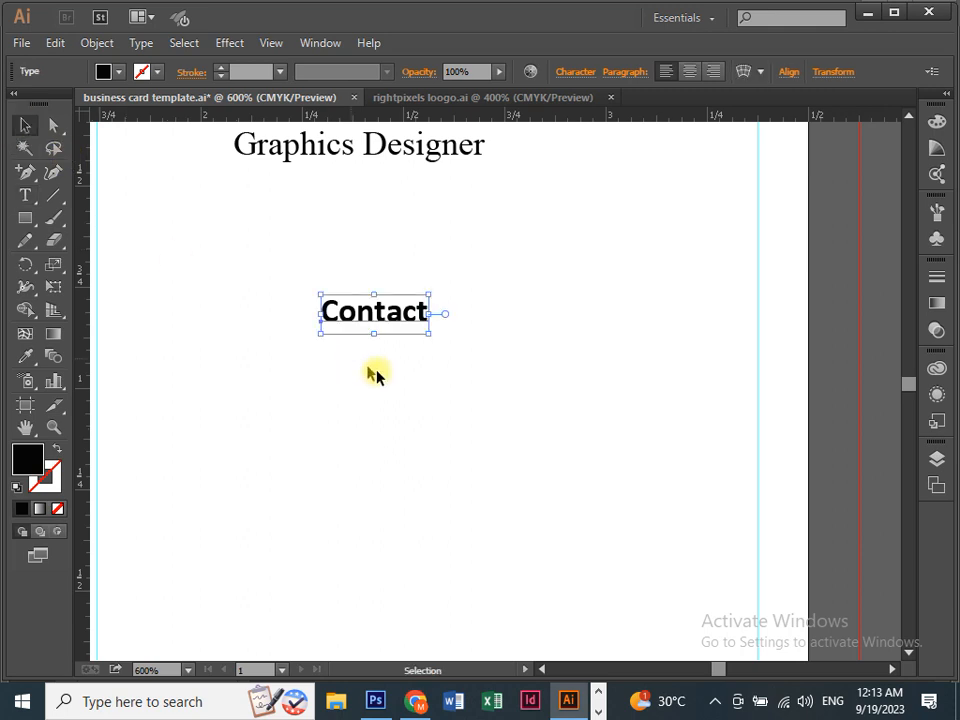
drag(375, 311, 500, 273)
drag(440, 274, 293, 274)
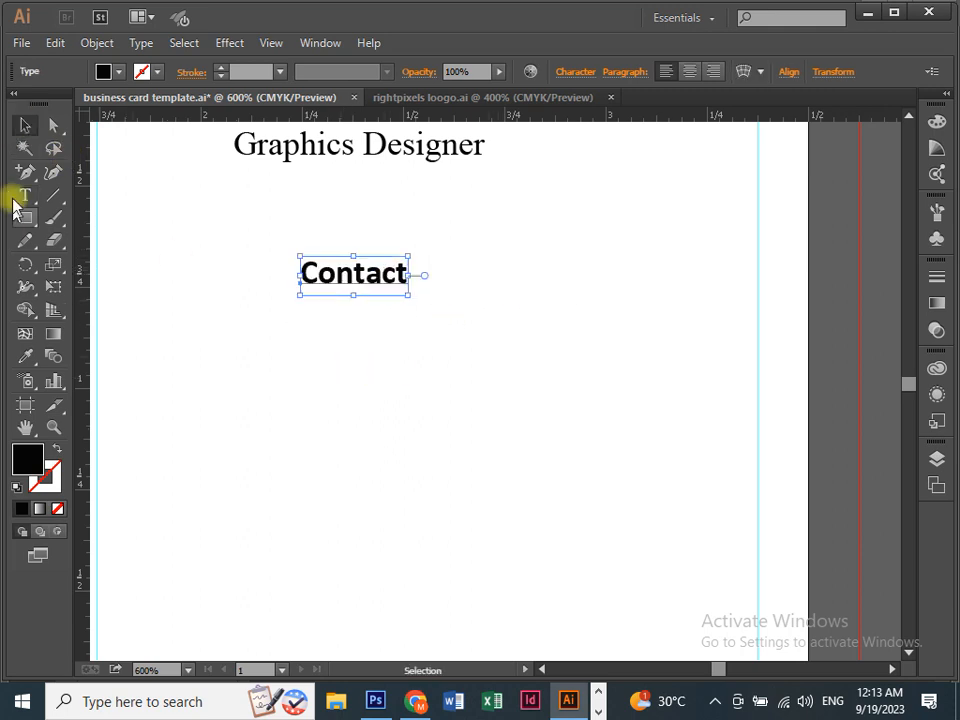
Type the phone number as the first contact line below Contact.
click(25, 195)
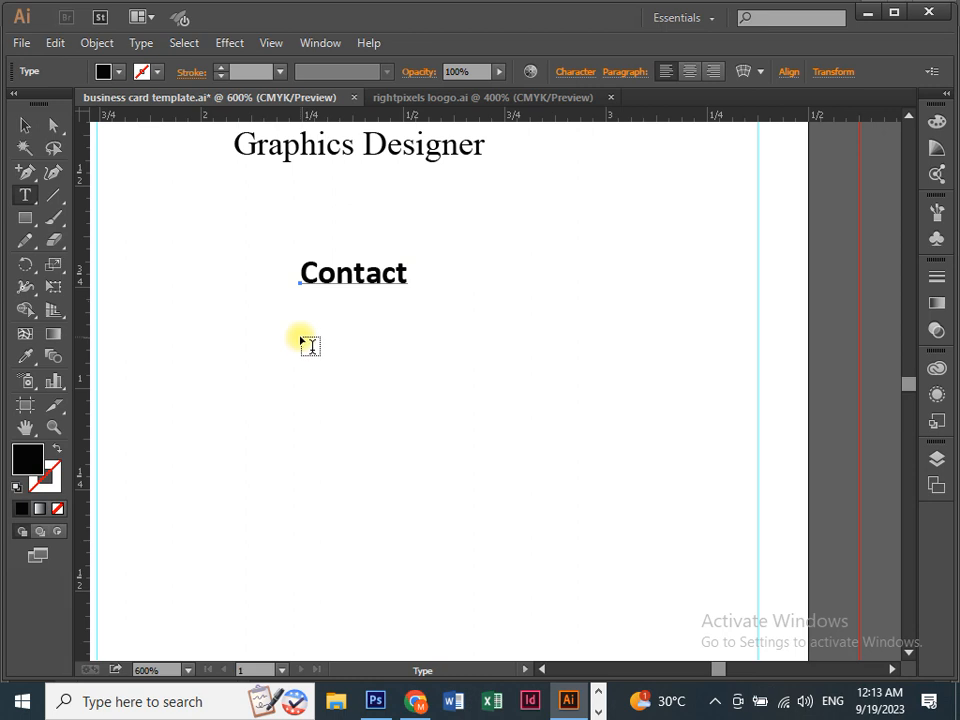
click(311, 346)
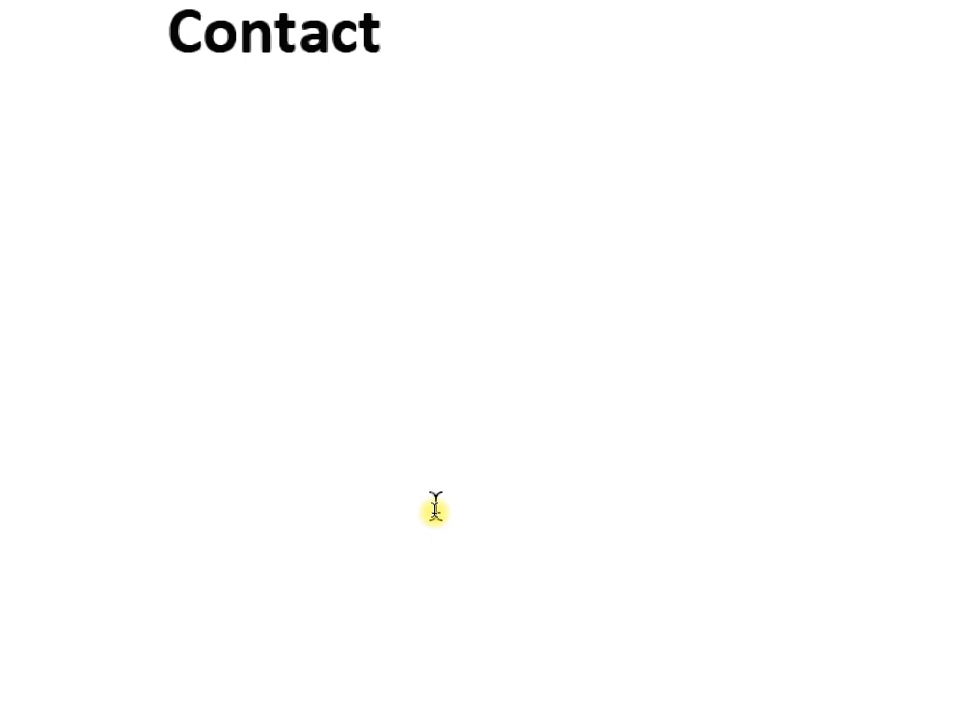
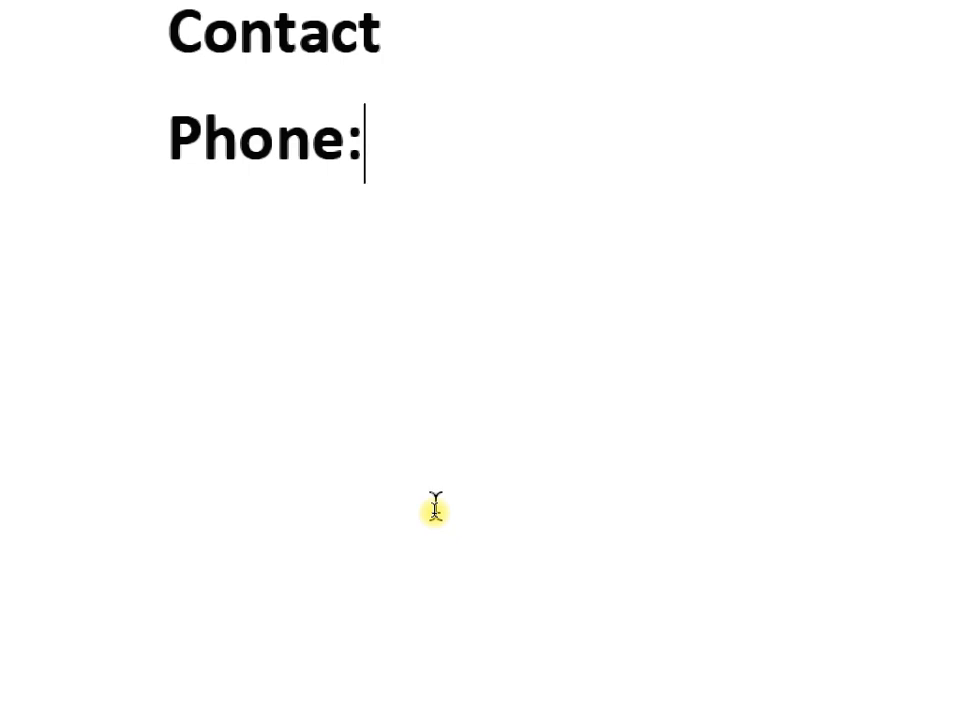
key(Return)
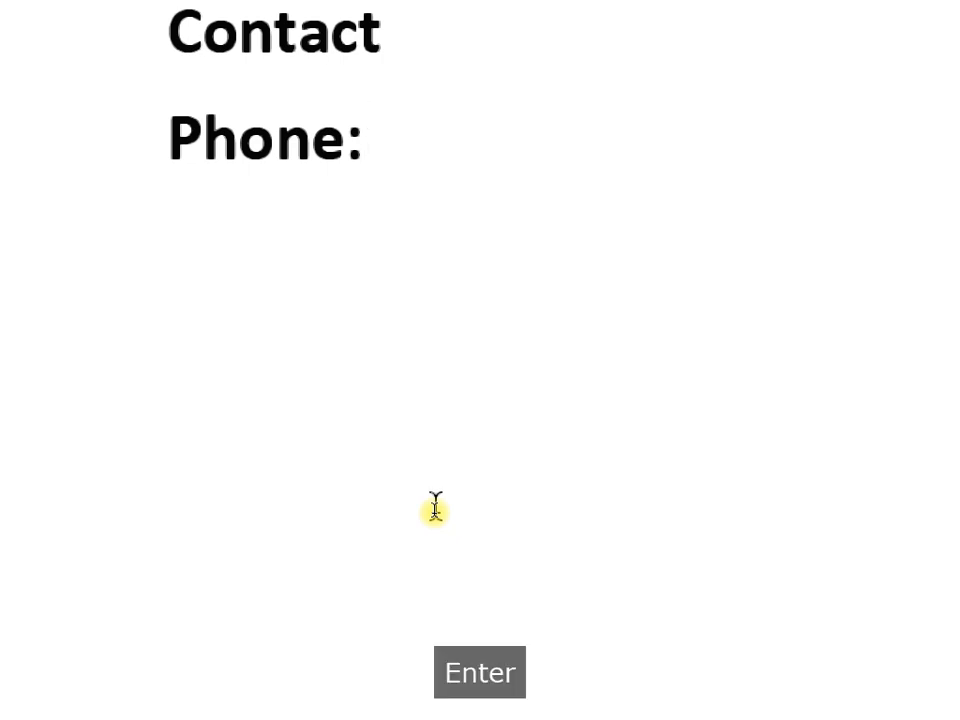
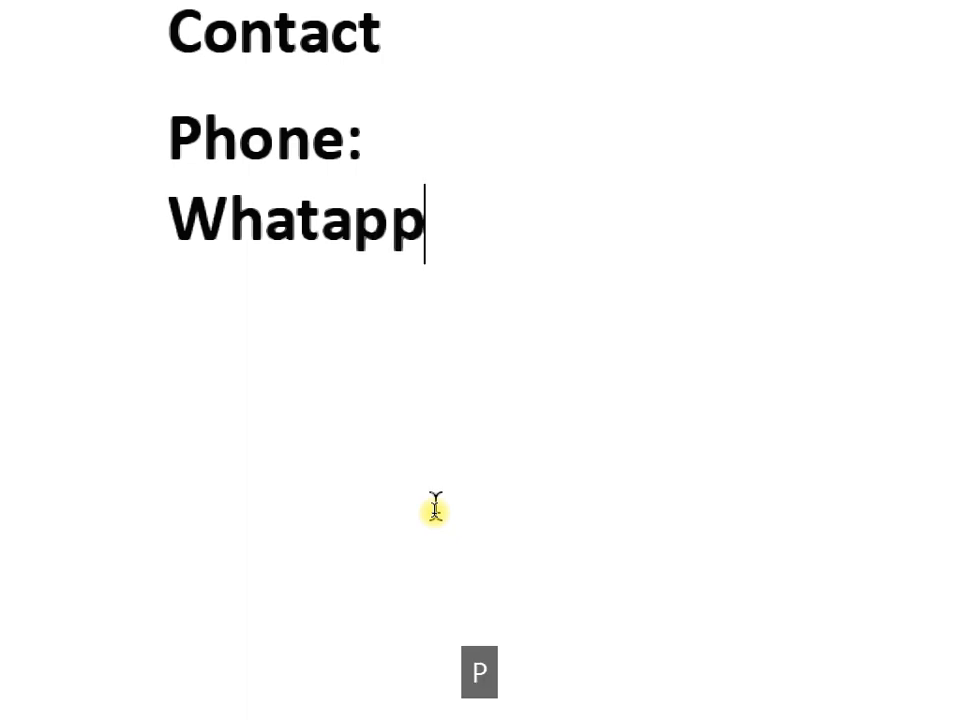
key(ctrl+a)
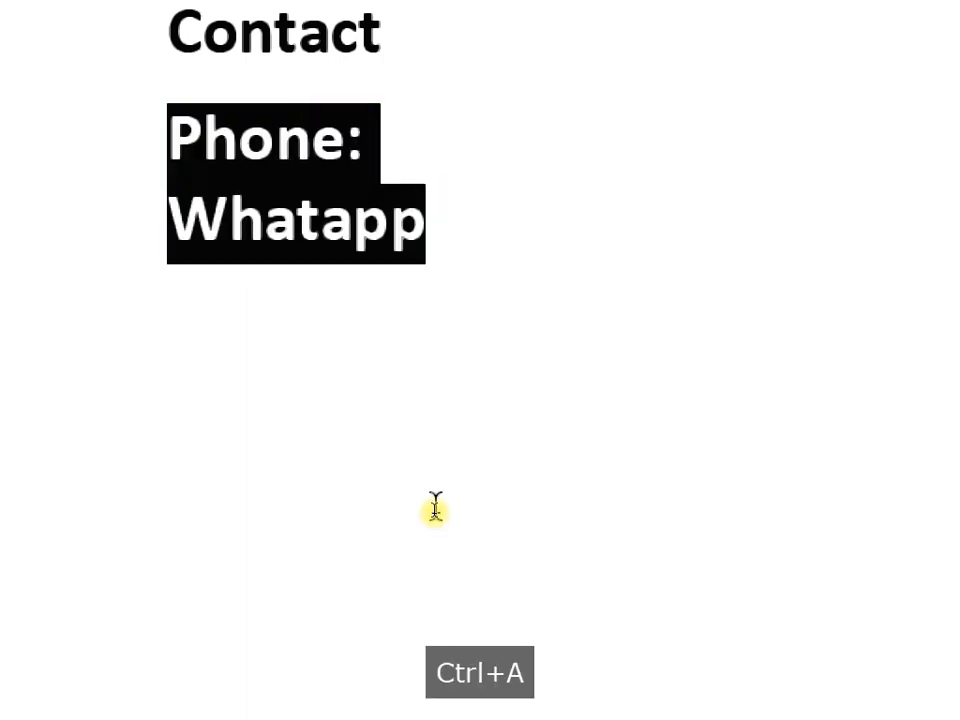
key(BackSpace)
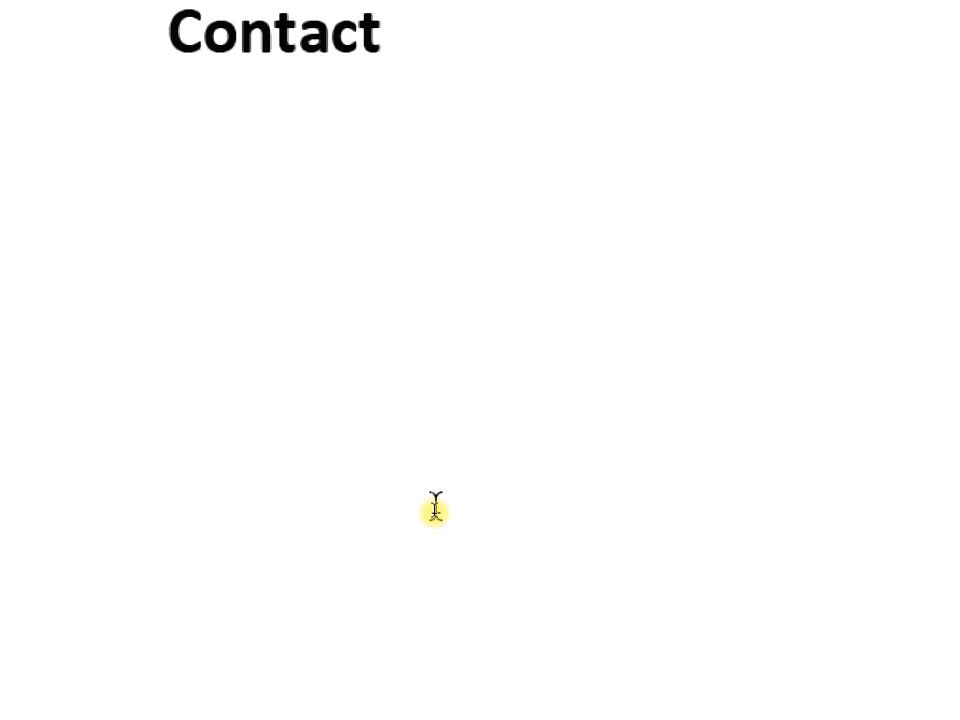
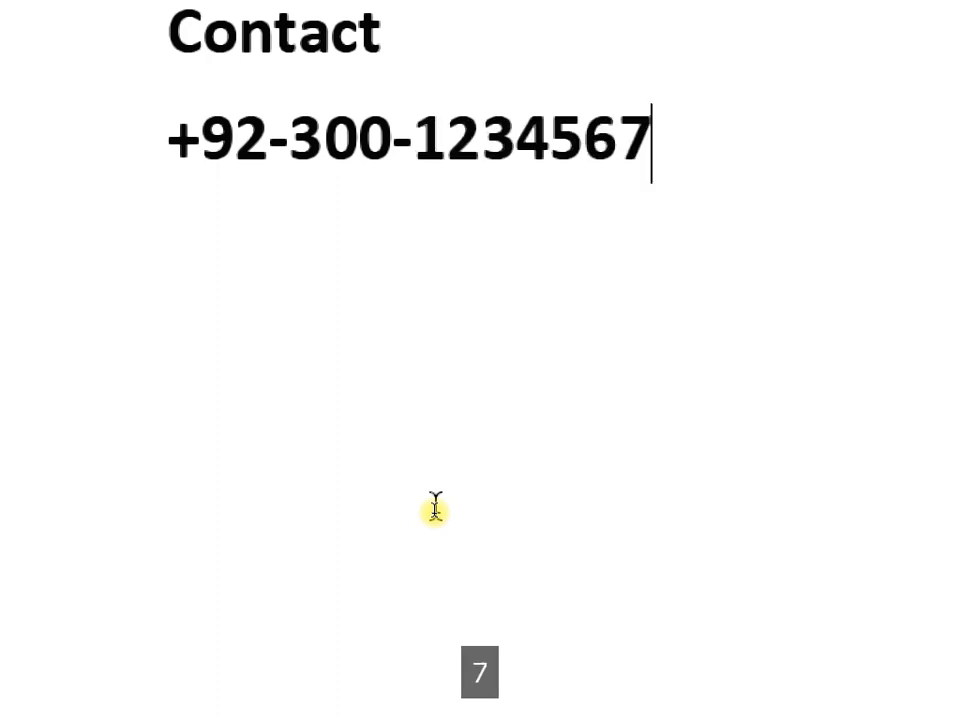
Add the e-mail address on the line under the phone number.
key(Return)
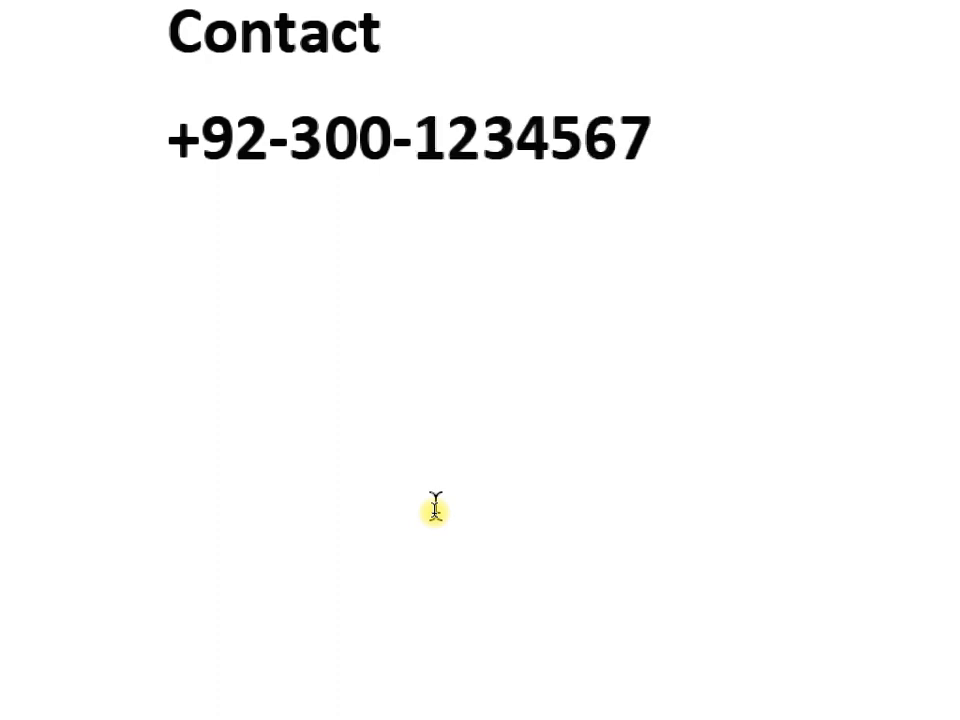
text(ri)
key(BackSpace)
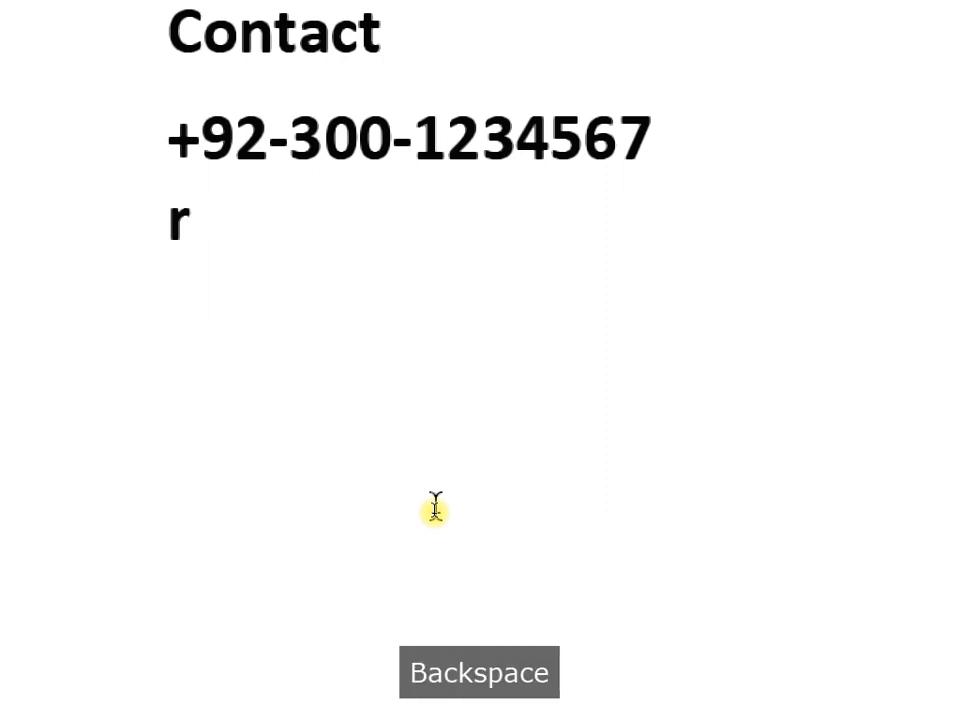
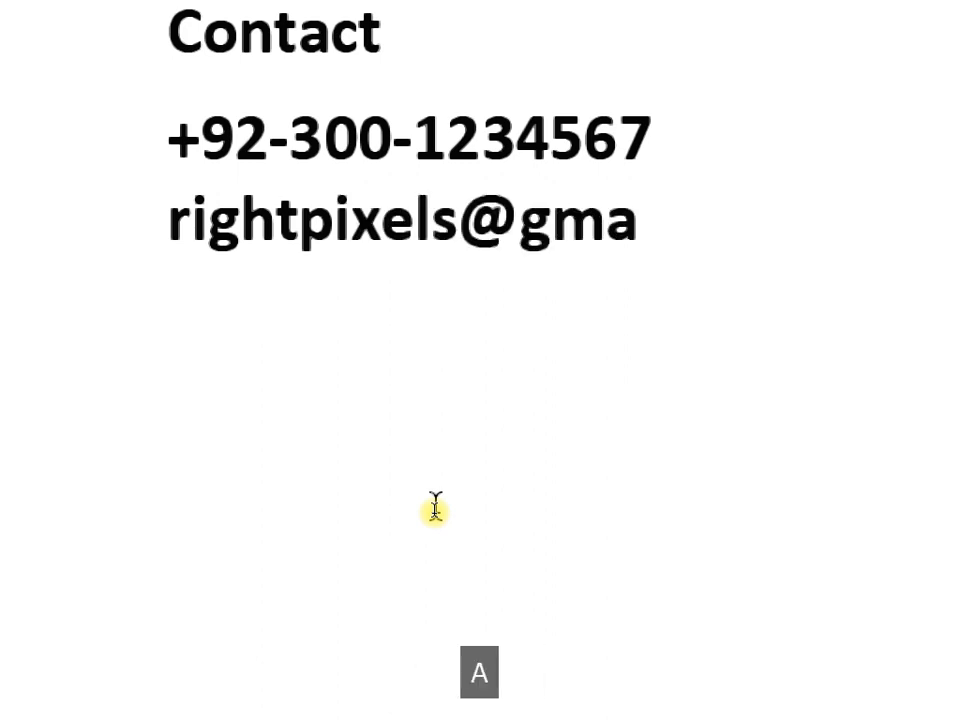
key(Return)
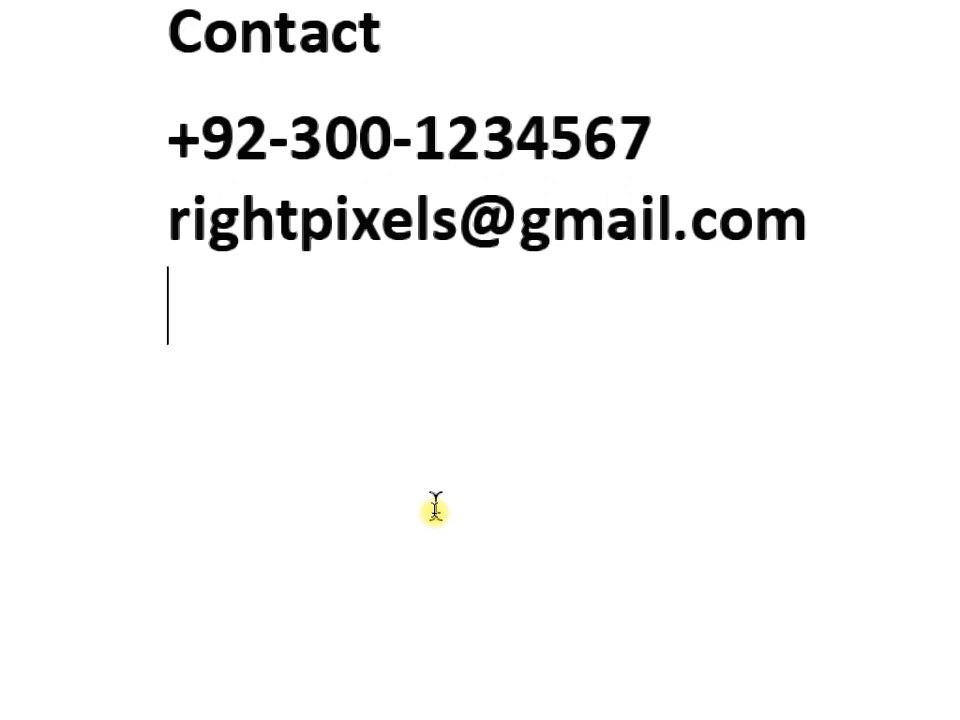
text(www.rightpu)
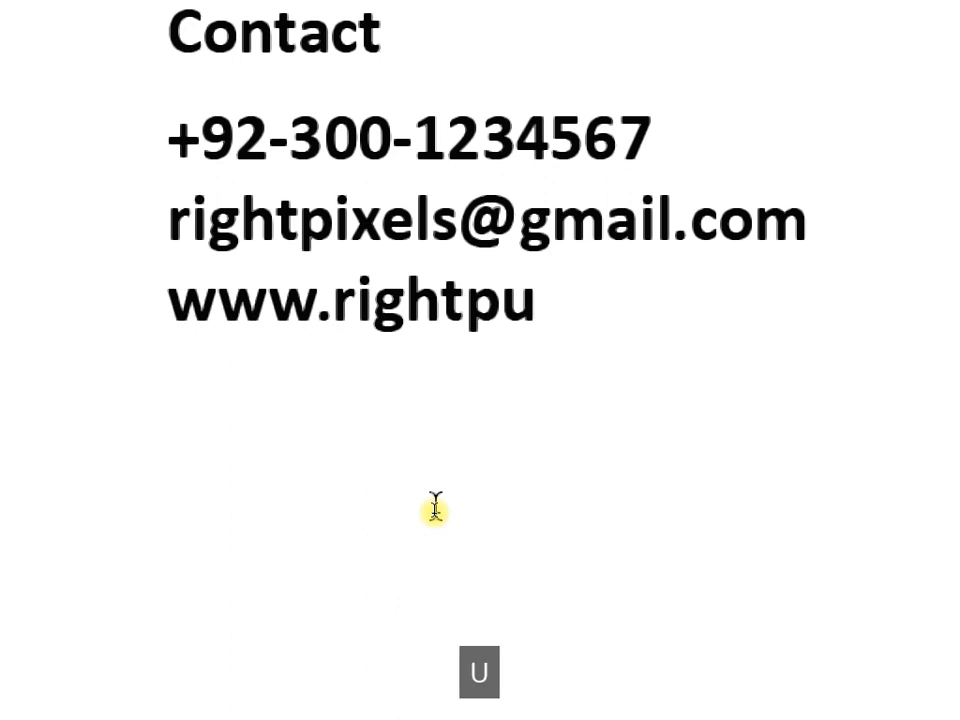
key(BackSpace)
text(ixels.t)
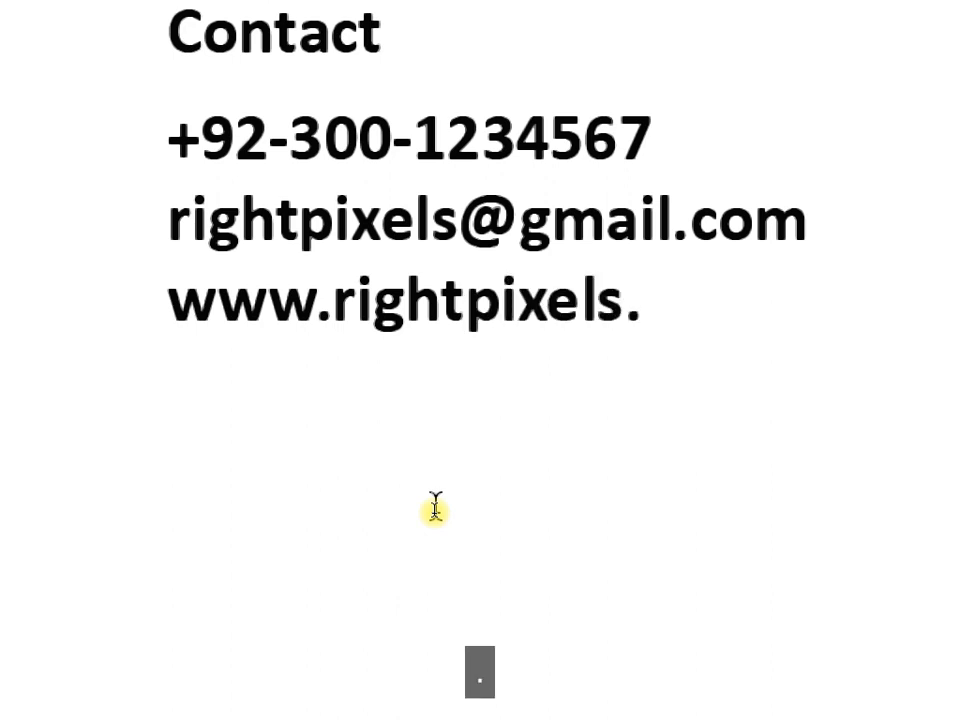
text(ec)
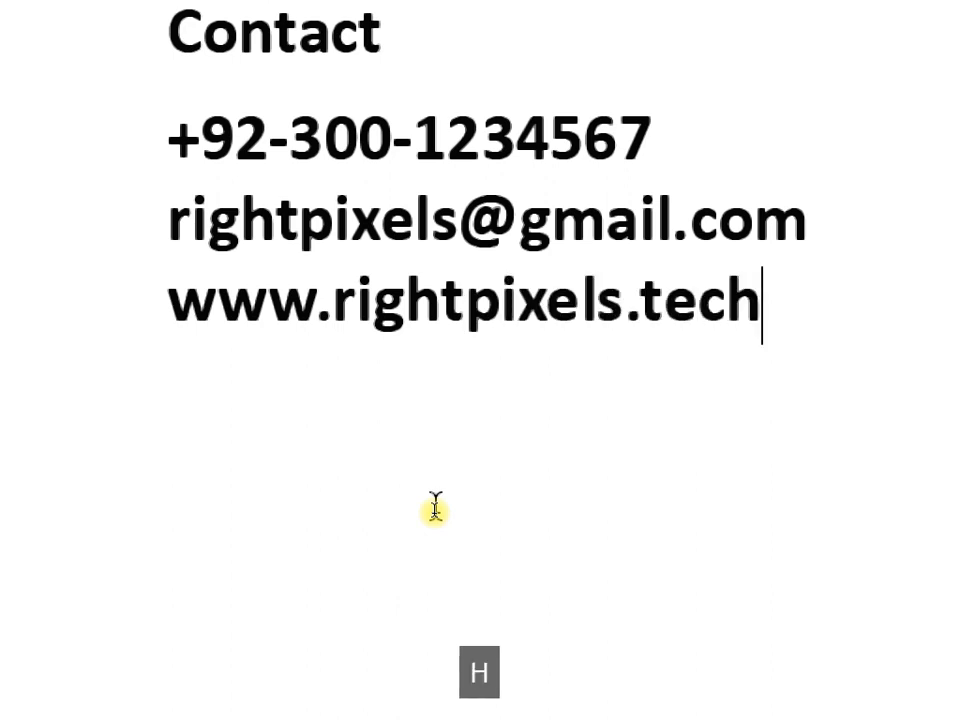
text(h)
Reposition the phone, e-mail and website block just beneath the Contact heading.
click(17, 127)
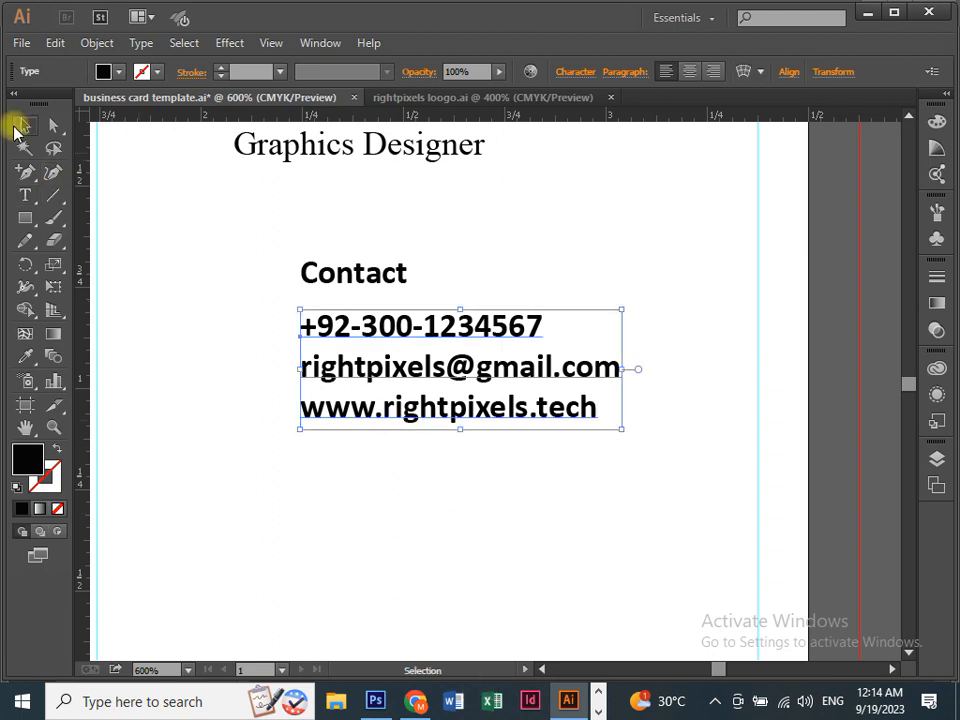
key(ctrl+equal)
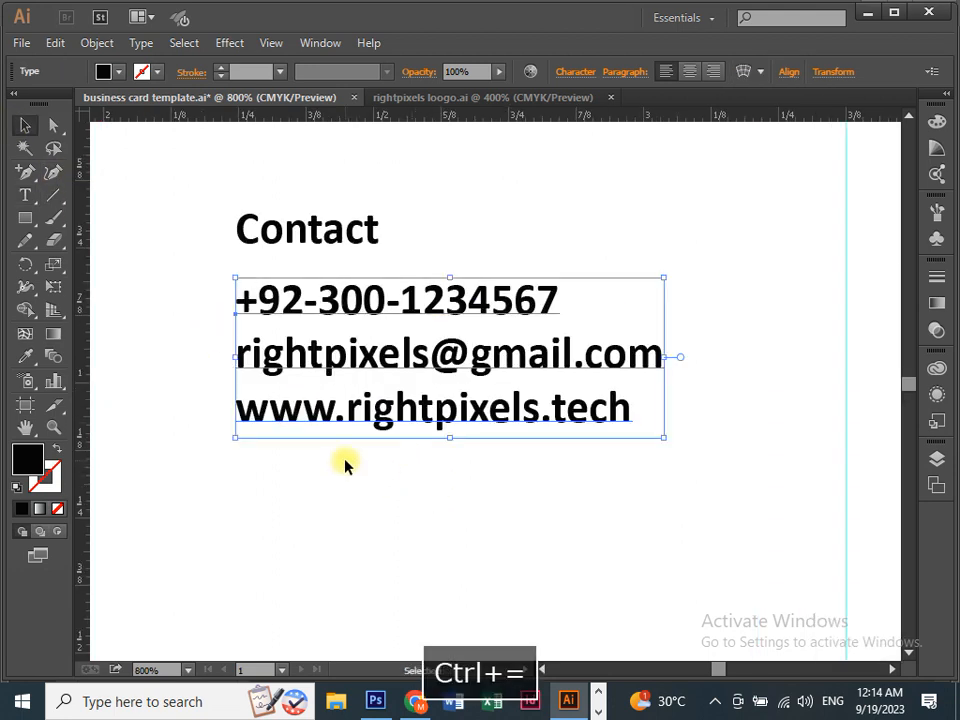
key(ctrl+equal)
key(space)
drag(324, 482, 402, 438)
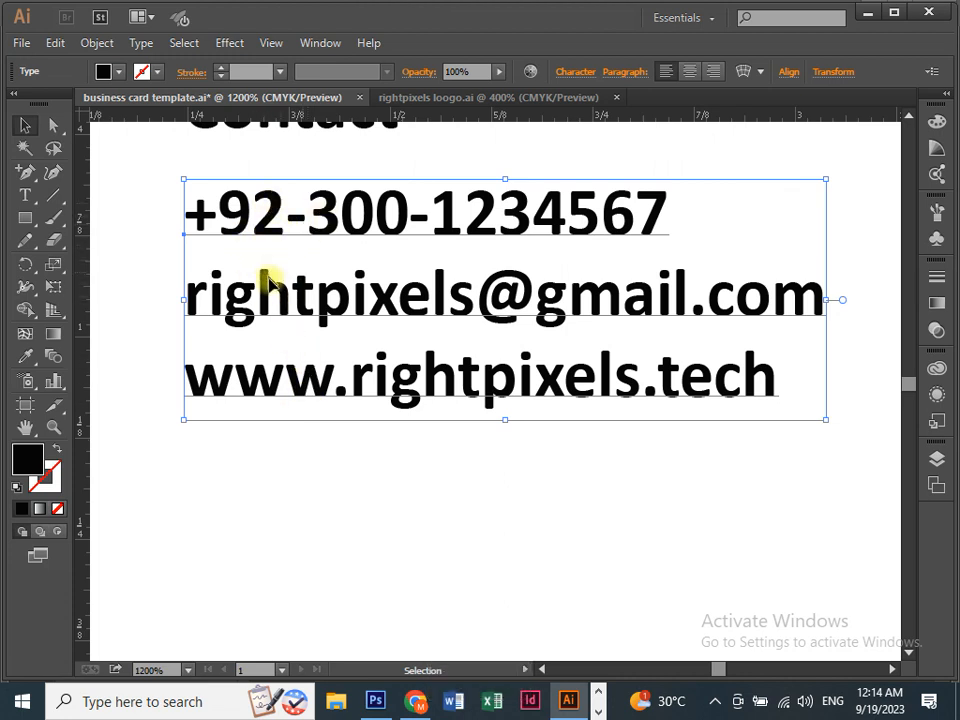
click(236, 440)
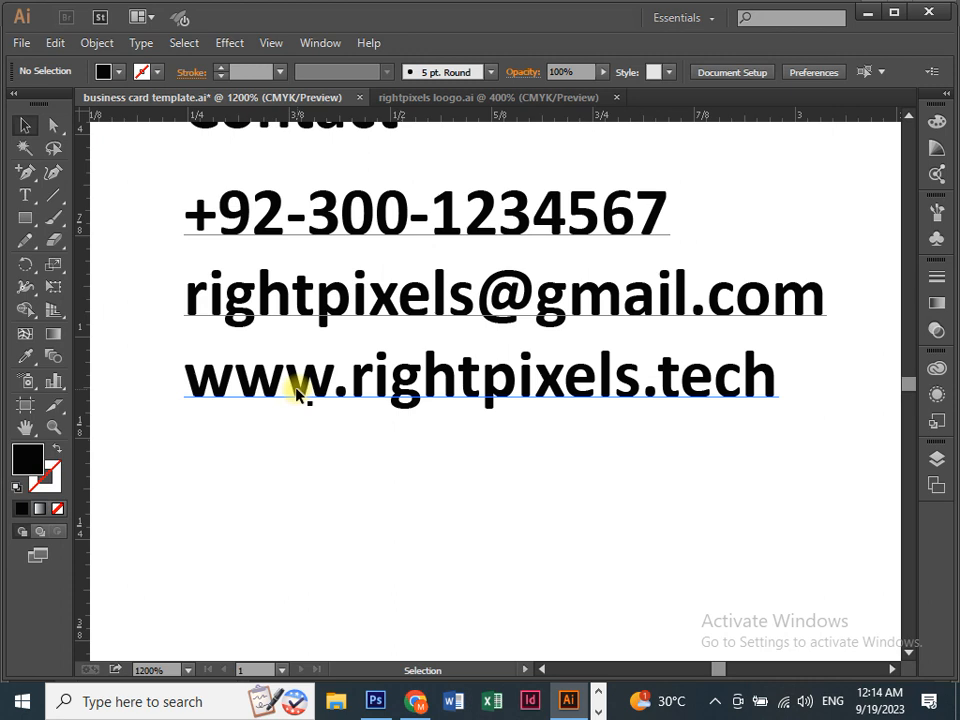
drag(298, 396, 287, 530)
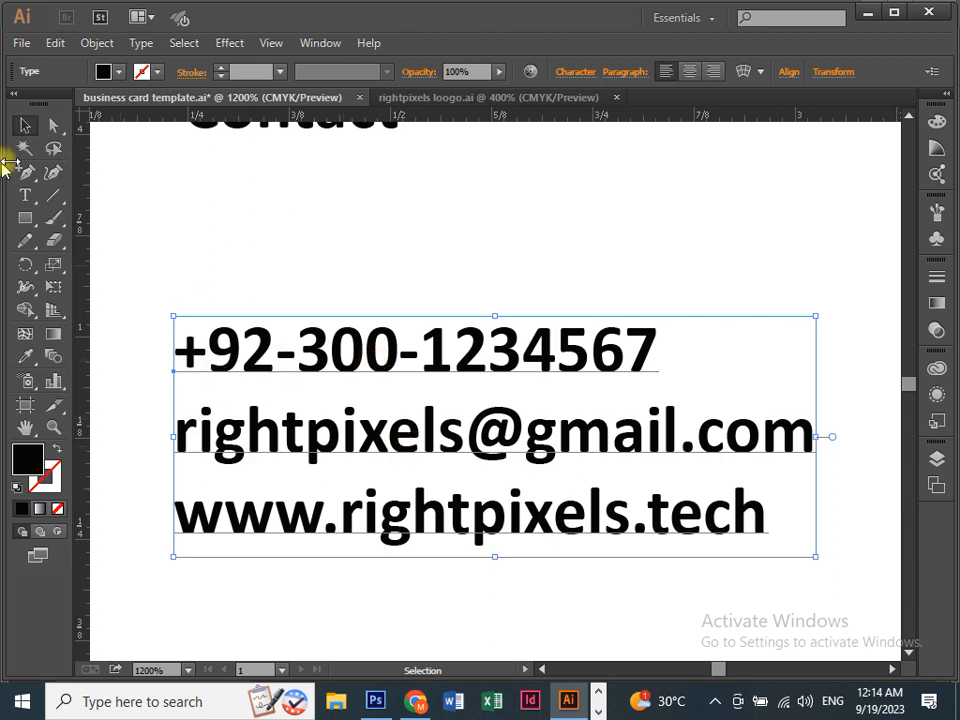
click(22, 196)
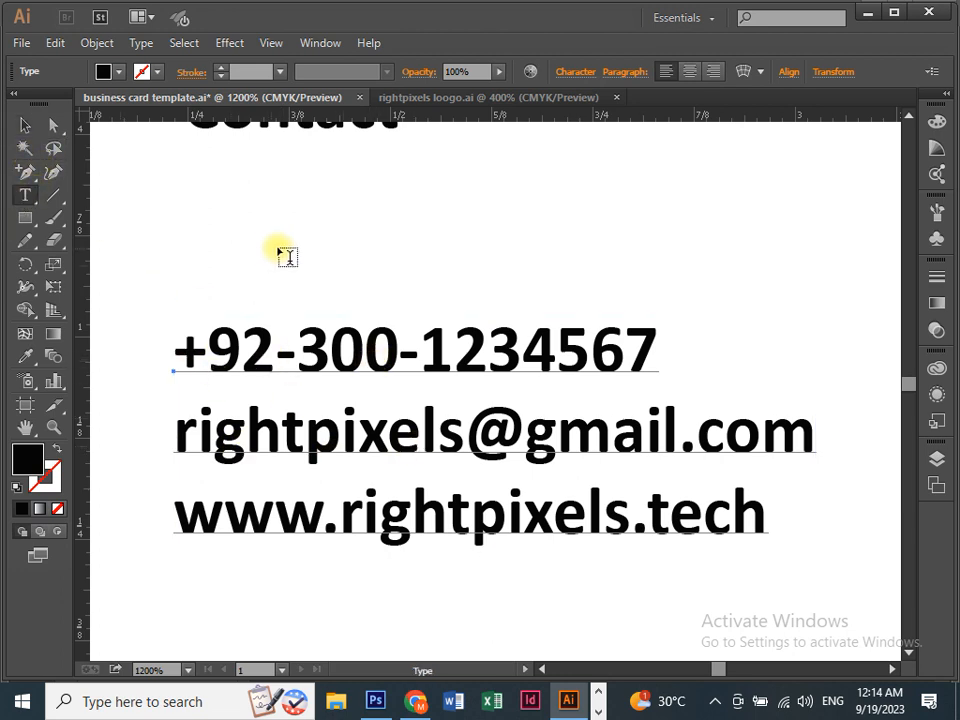
click(22, 124)
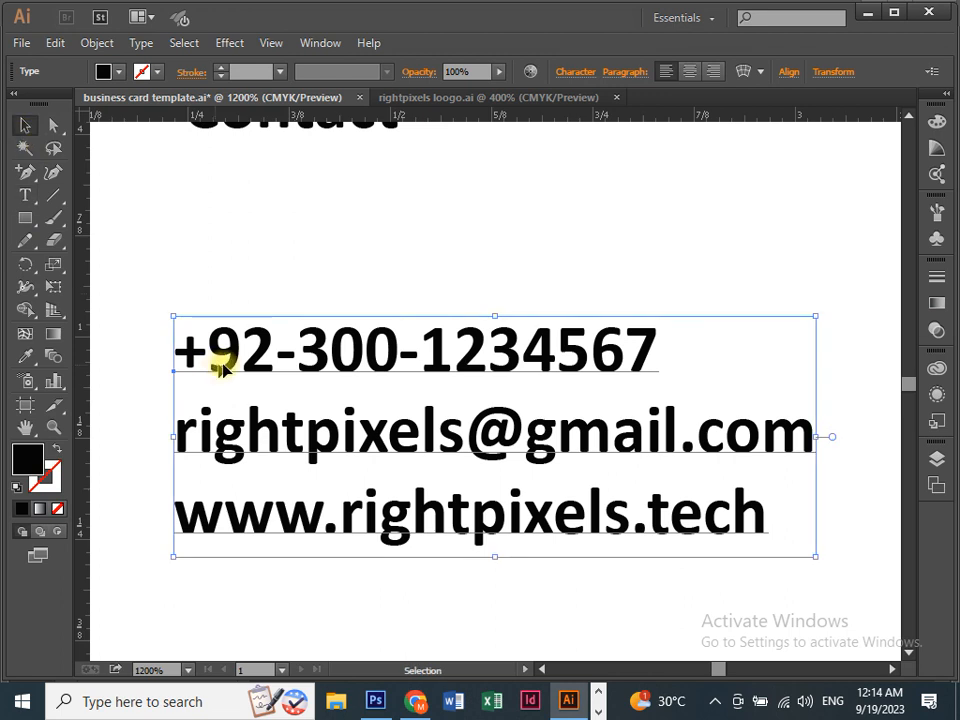
key(ctrl+minus)
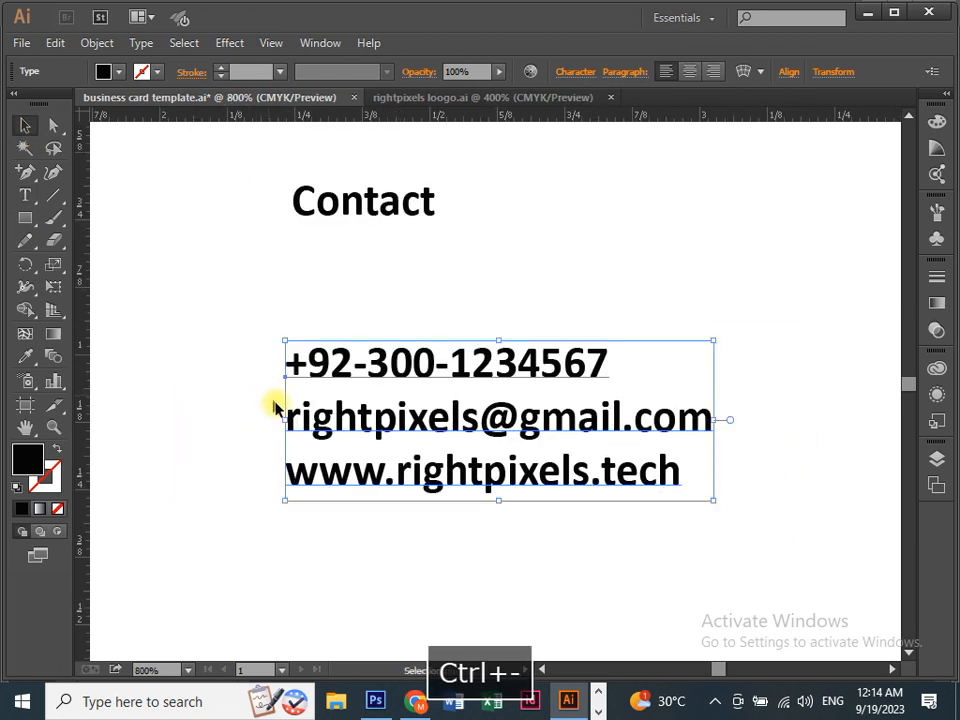
drag(343, 407, 347, 328)
Type the office address on a new text line below the website line.
key(space)
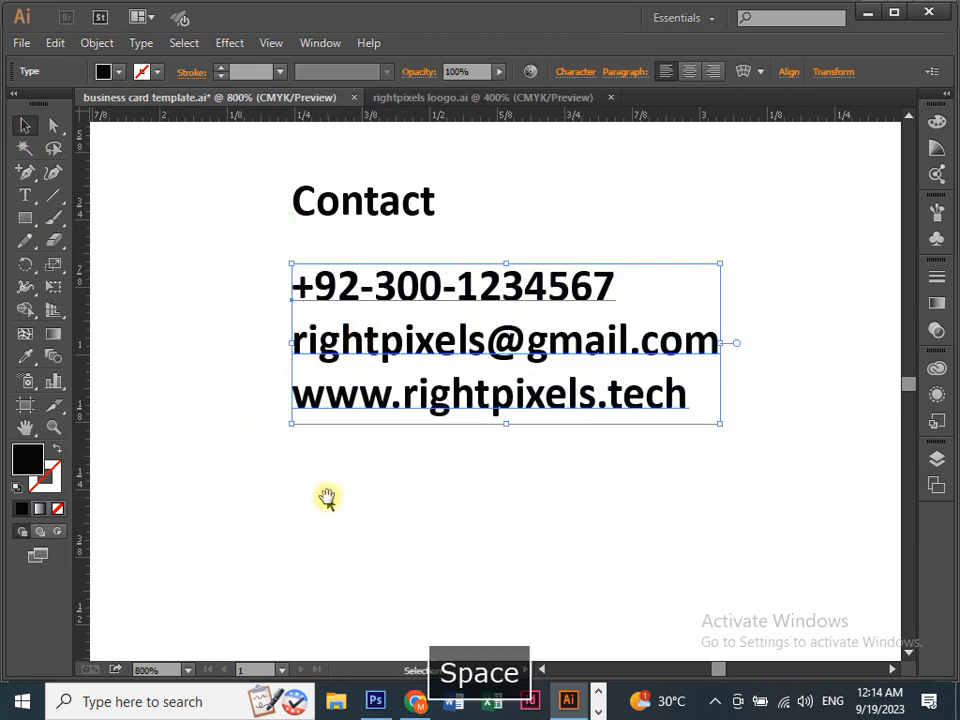
drag(326, 497, 281, 463)
click(24, 196)
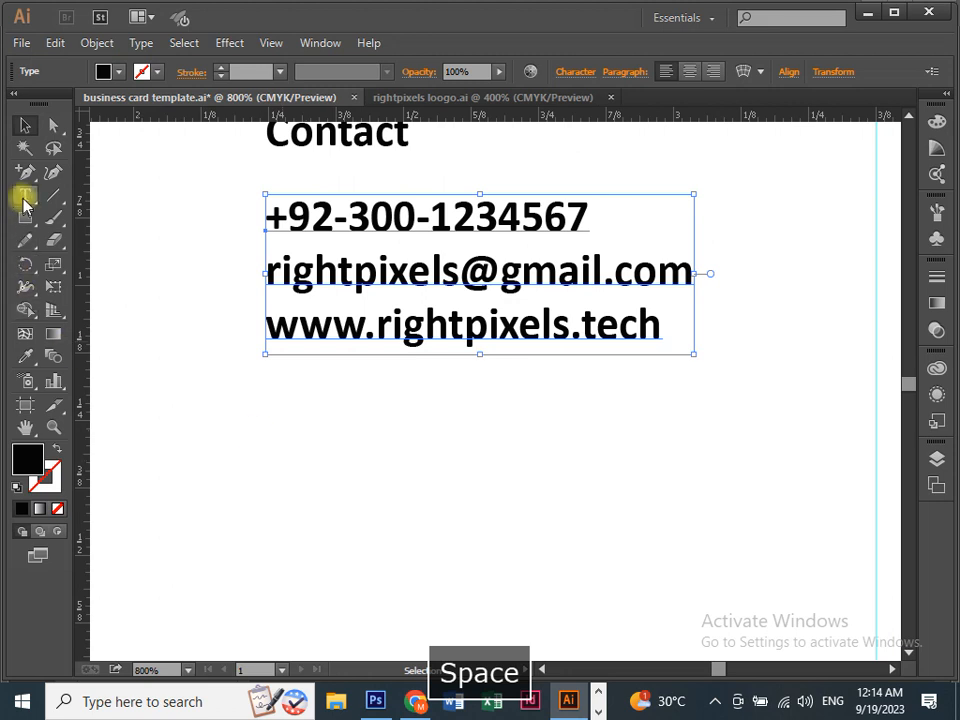
click(279, 463)
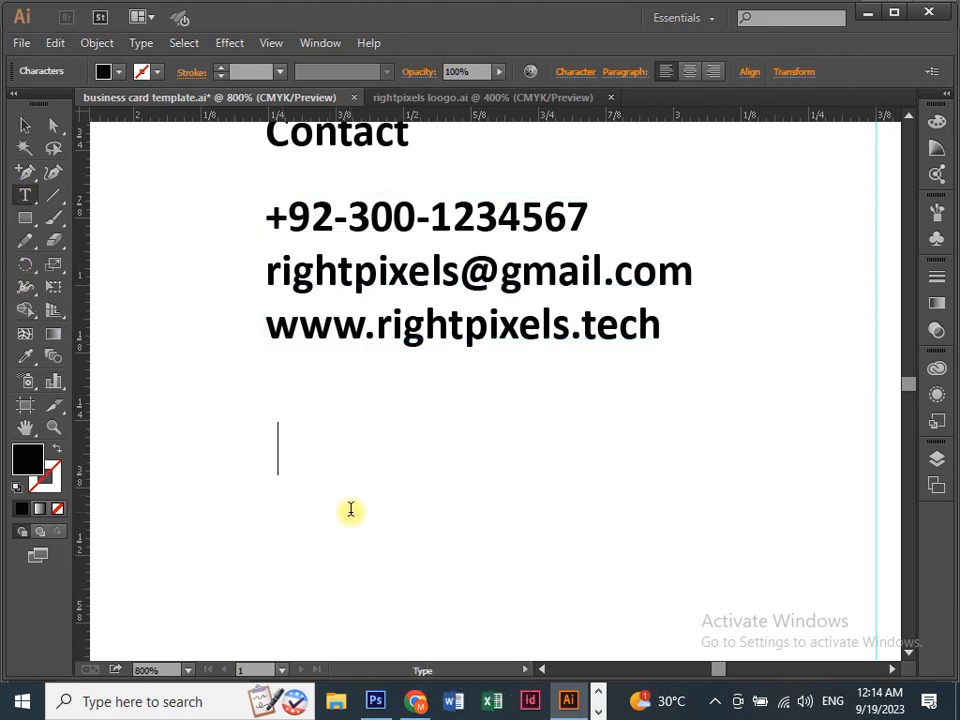
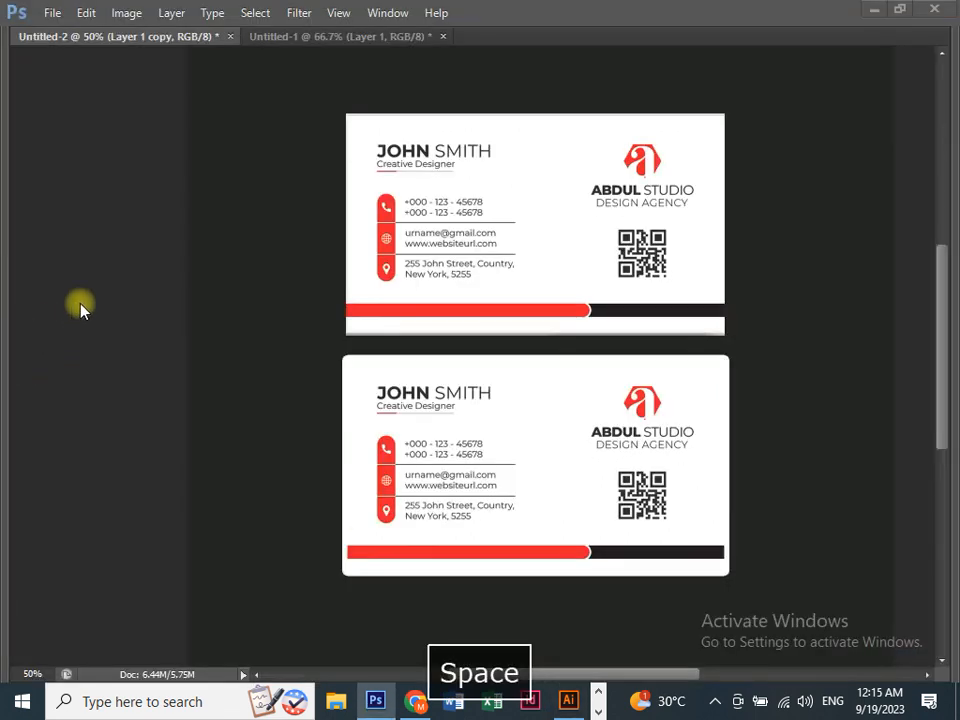
click(567, 699)
click(22, 125)
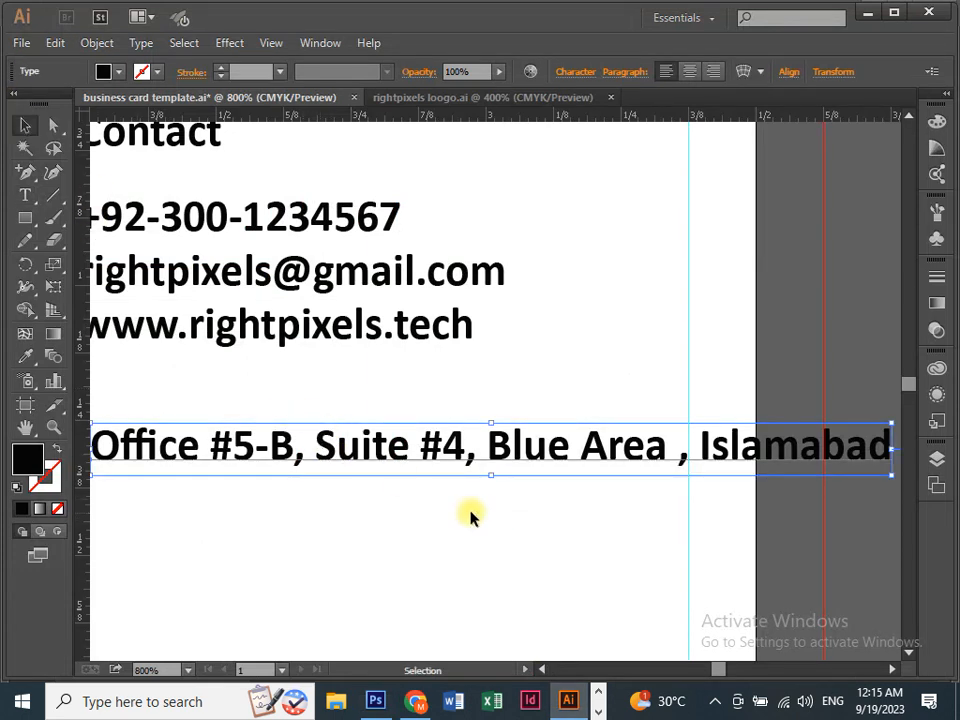
key(ctrl+minus)
Drag the address line lower, then select and zoom in on the contact block.
drag(368, 493, 400, 529)
drag(338, 483, 264, 517)
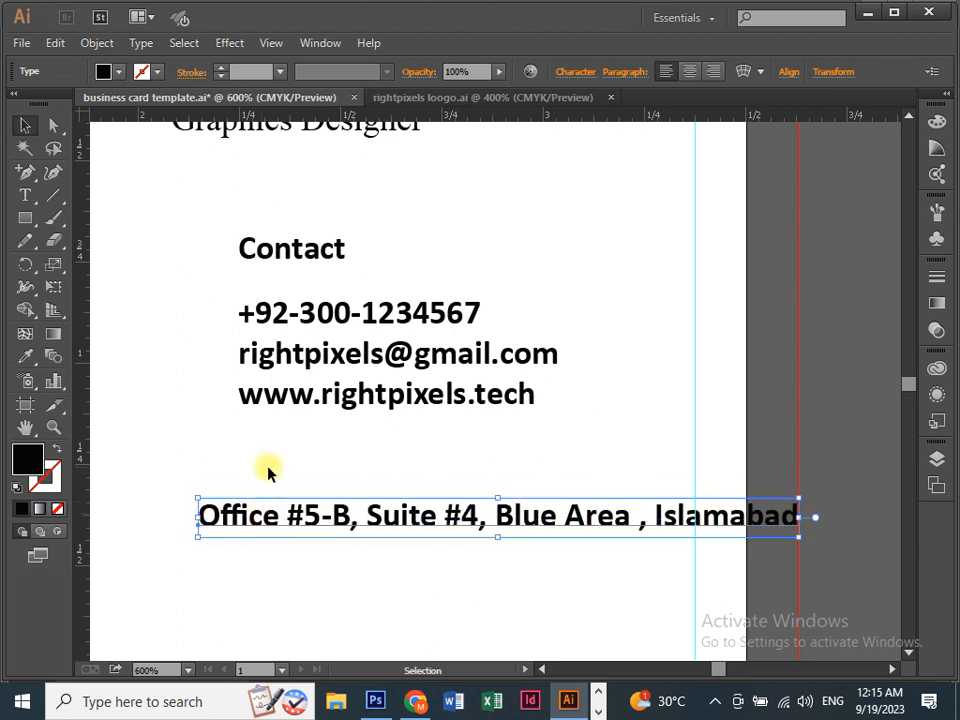
click(295, 335)
key(ctrl+equal)
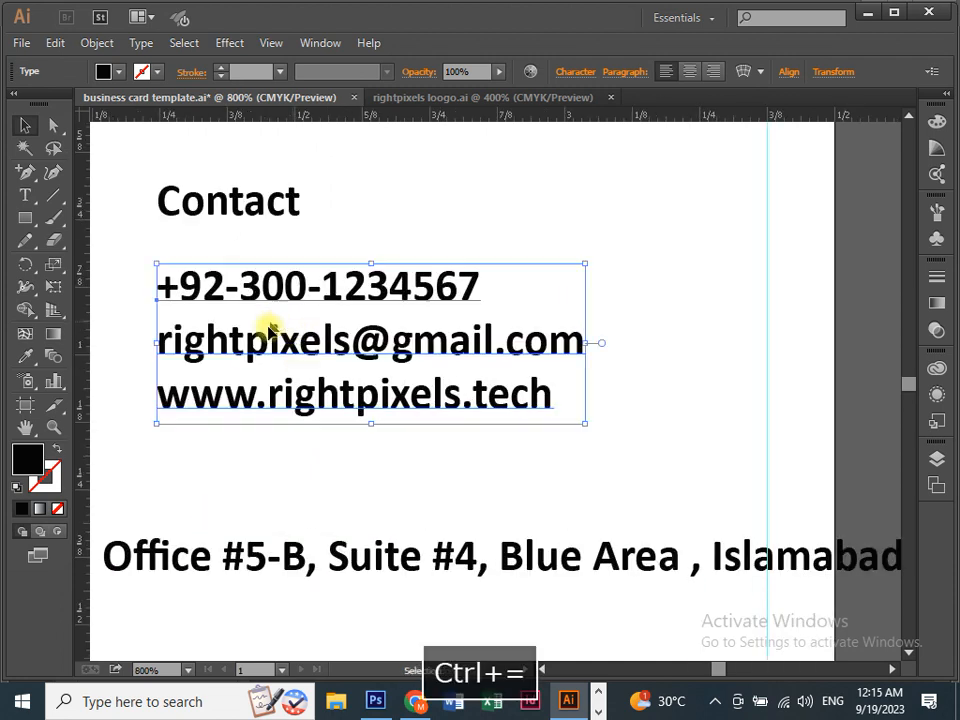
drag(272, 326, 321, 364)
key(ctrl+equal)
drag(386, 364, 461, 413)
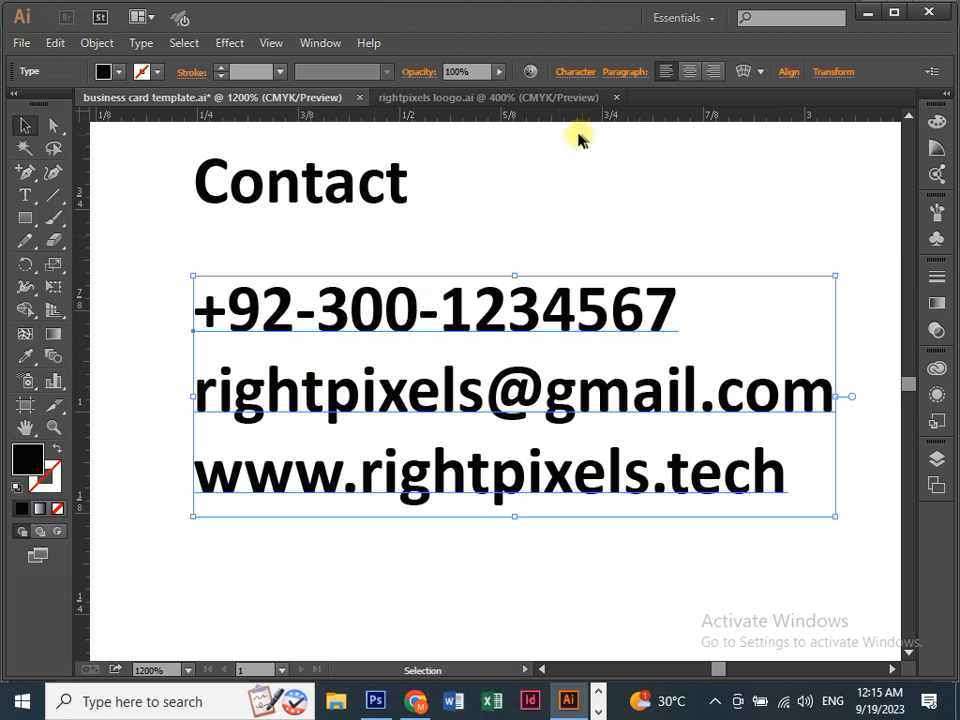
Change the contact lines' style from Bold to Regular and their font to Myriad Pro.
click(573, 72)
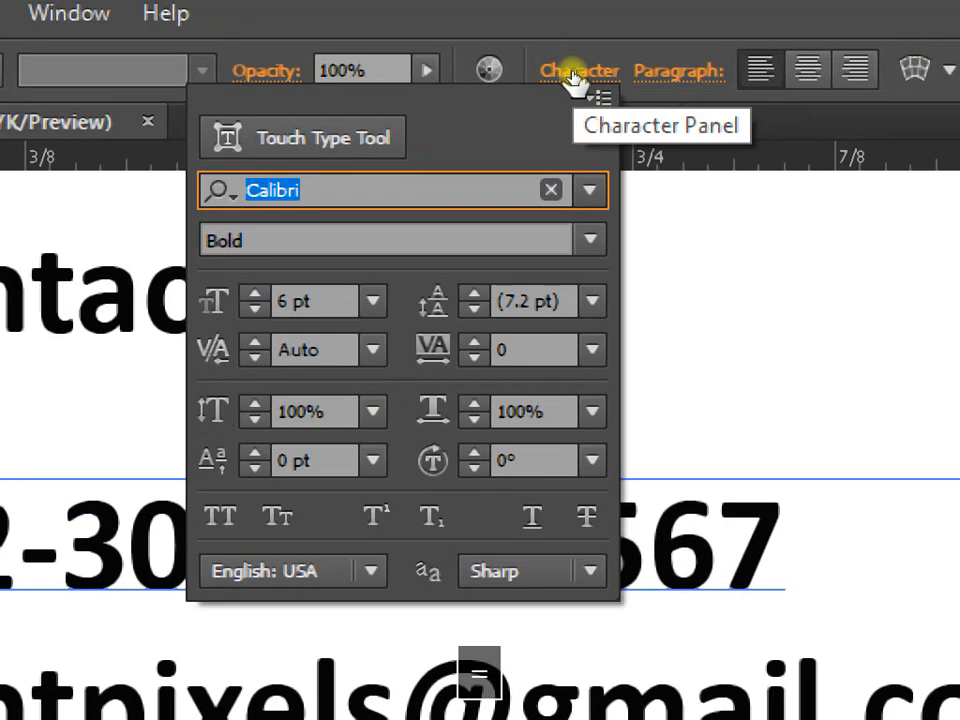
click(590, 245)
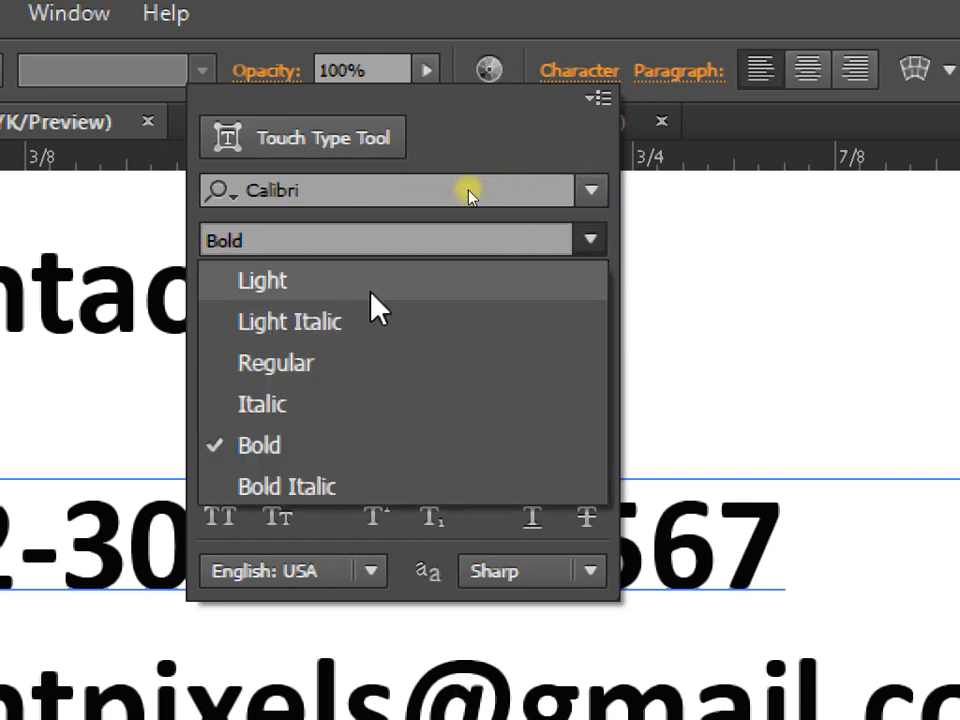
click(333, 372)
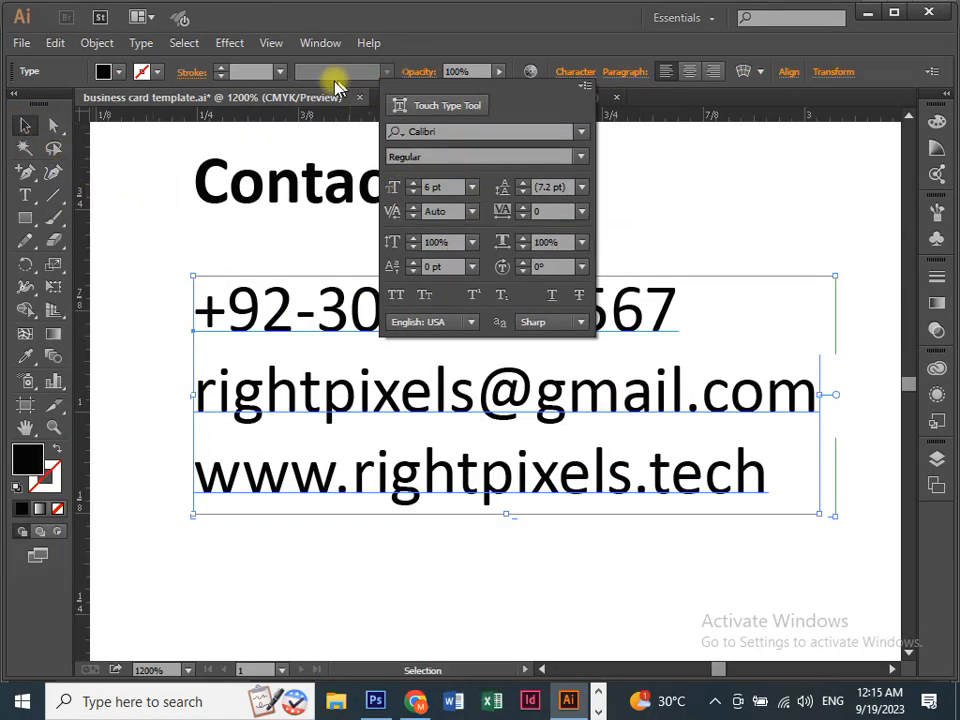
click(400, 131)
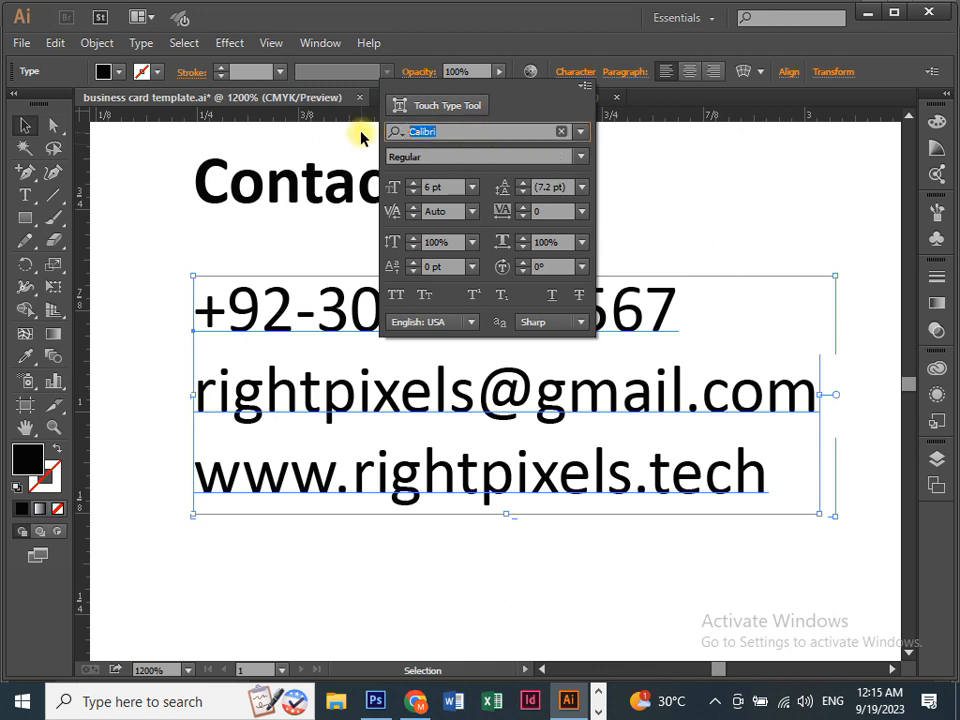
text(ti)
key(Return)
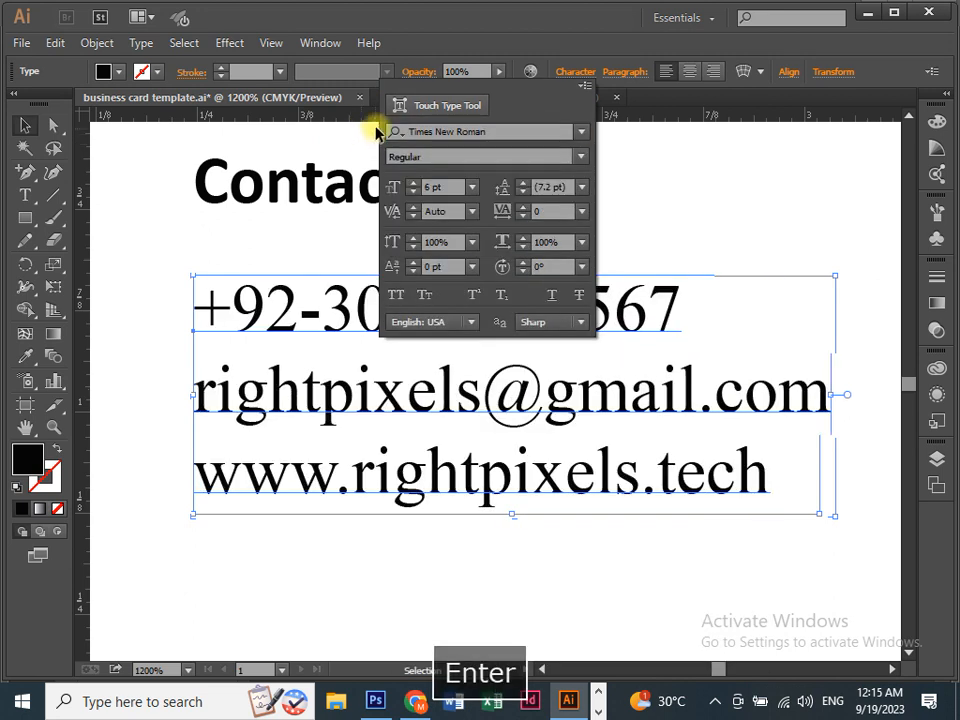
click(509, 126)
text(ca)
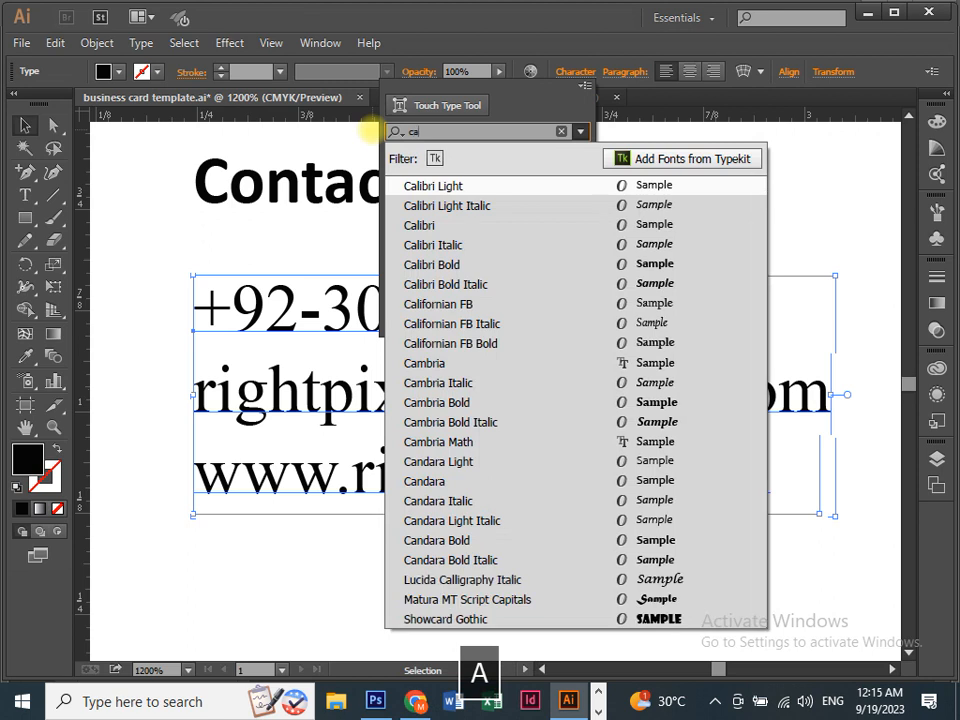
key(BackSpace)
key(BackSpace)
text(my)
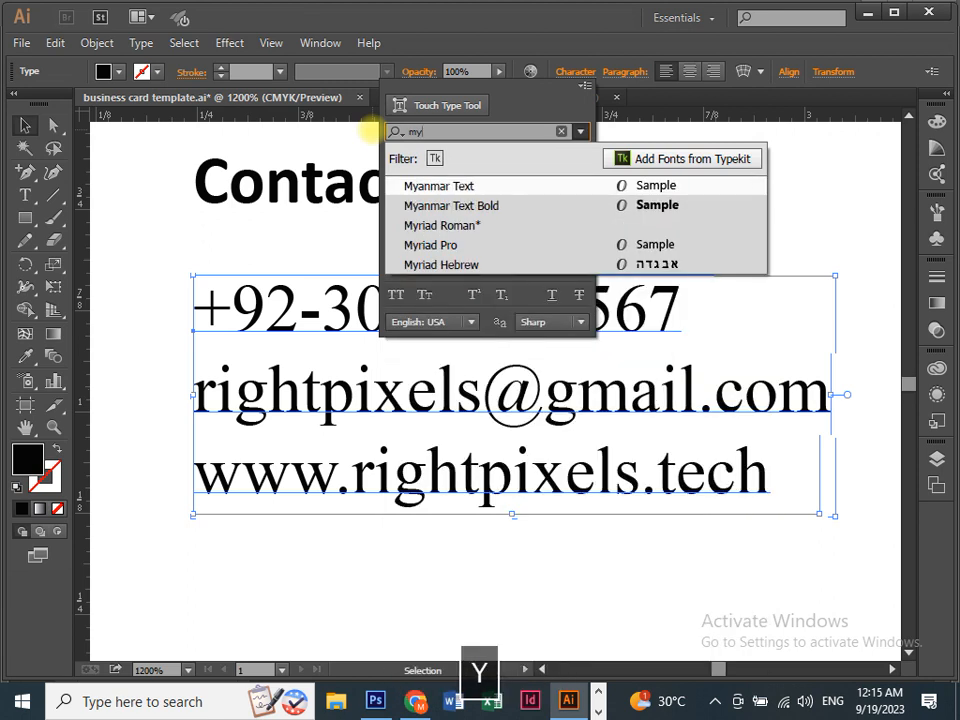
key(Down)
key(Down)
key(Down)
key(Down)
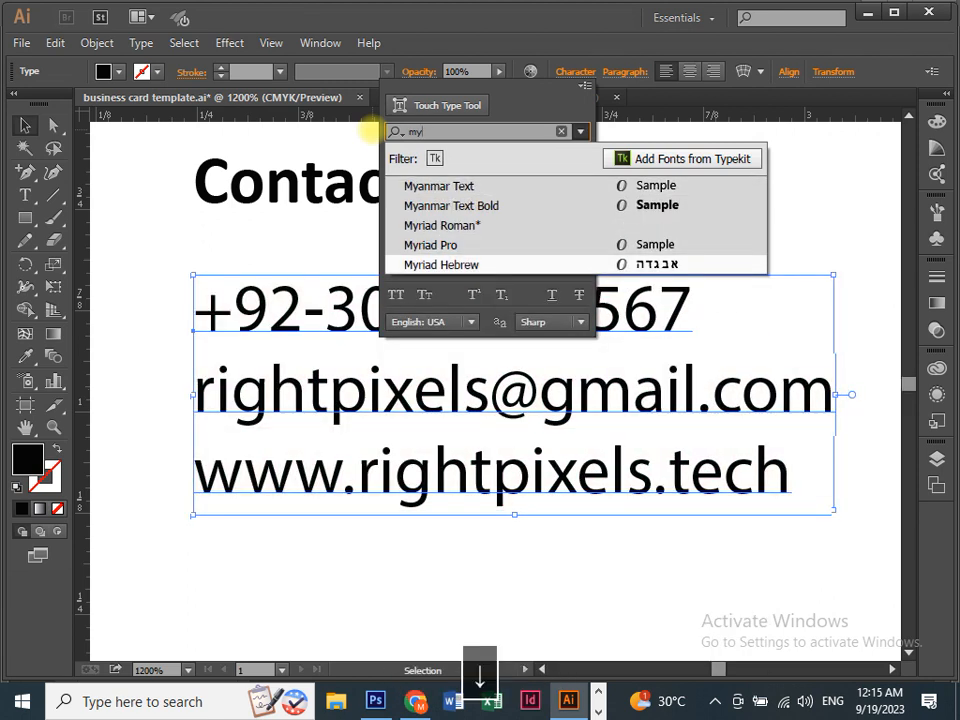
key(Up)
key(Return)
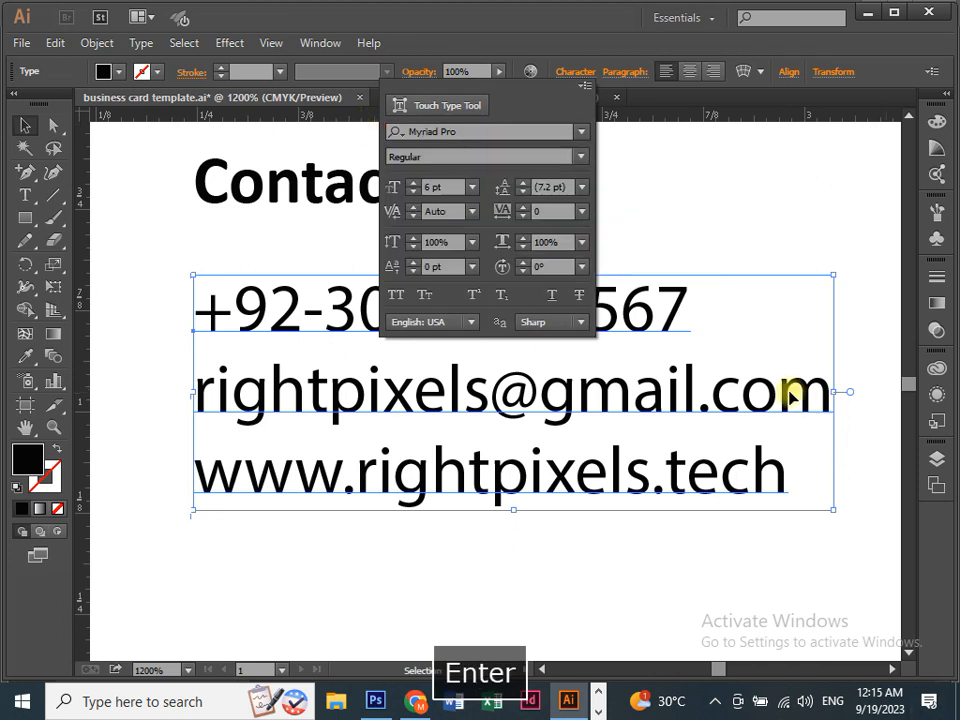
click(28, 130)
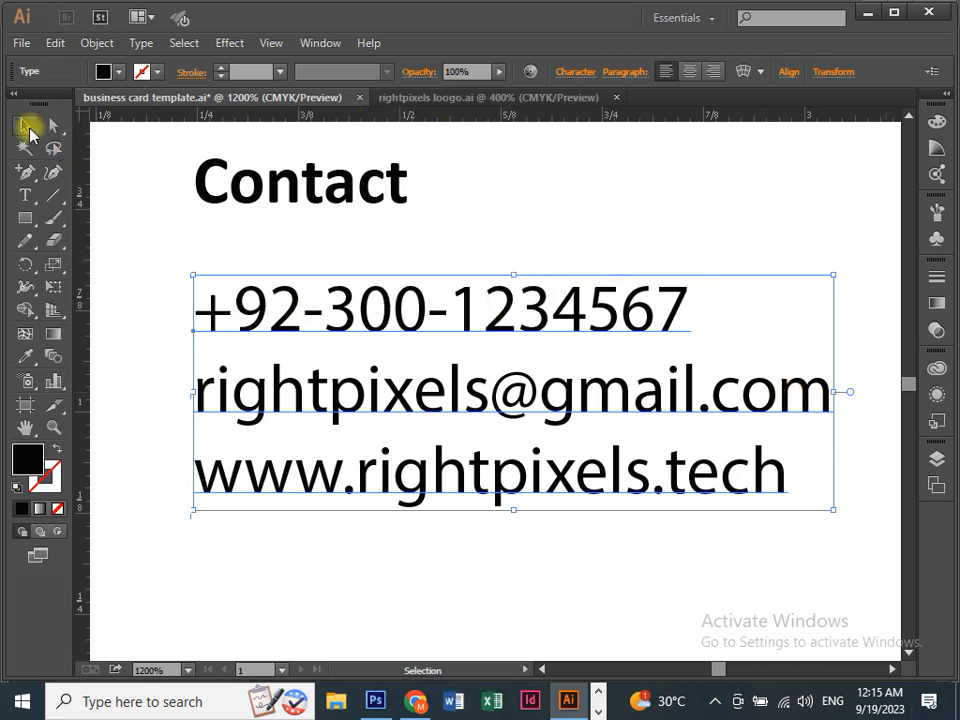
click(138, 190)
key(ctrl+minus)
key(ctrl+minus)
Nudge the contact lines slightly up and to the left.
drag(364, 285, 224, 324)
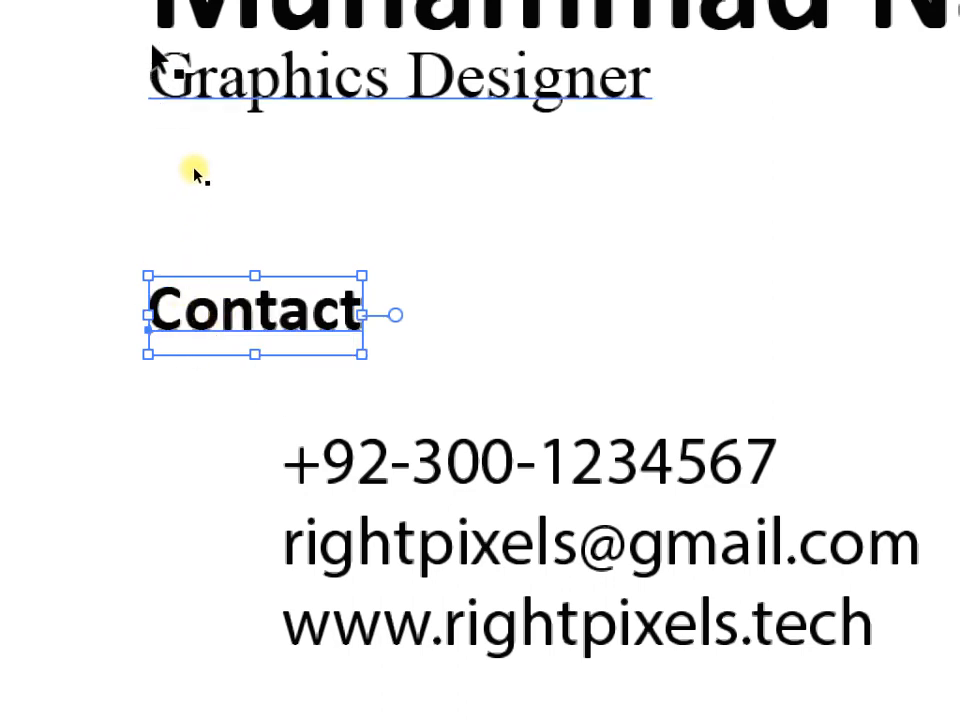
drag(366, 502, 298, 480)
click(505, 335)
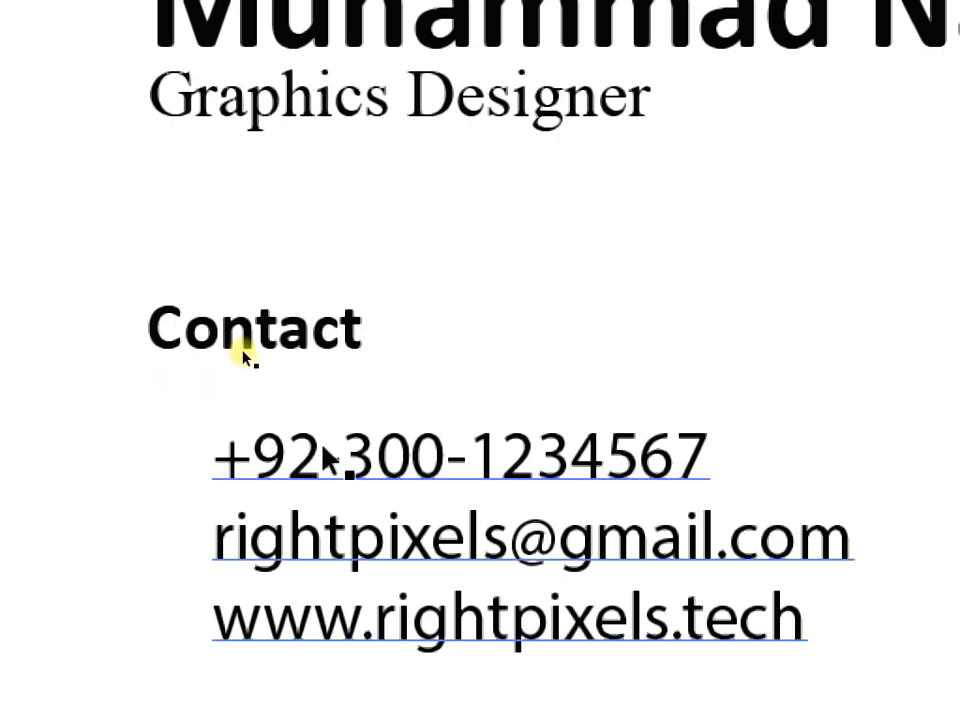
Enlarge the Contact heading from 6 pt to 7 pt.
click(205, 360)
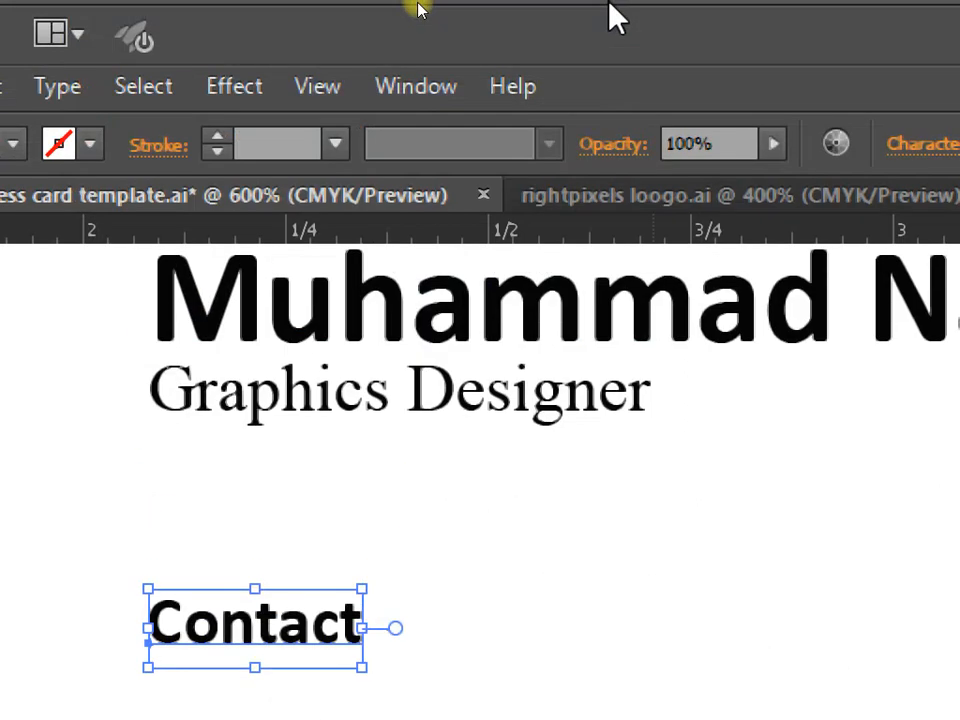
click(890, 148)
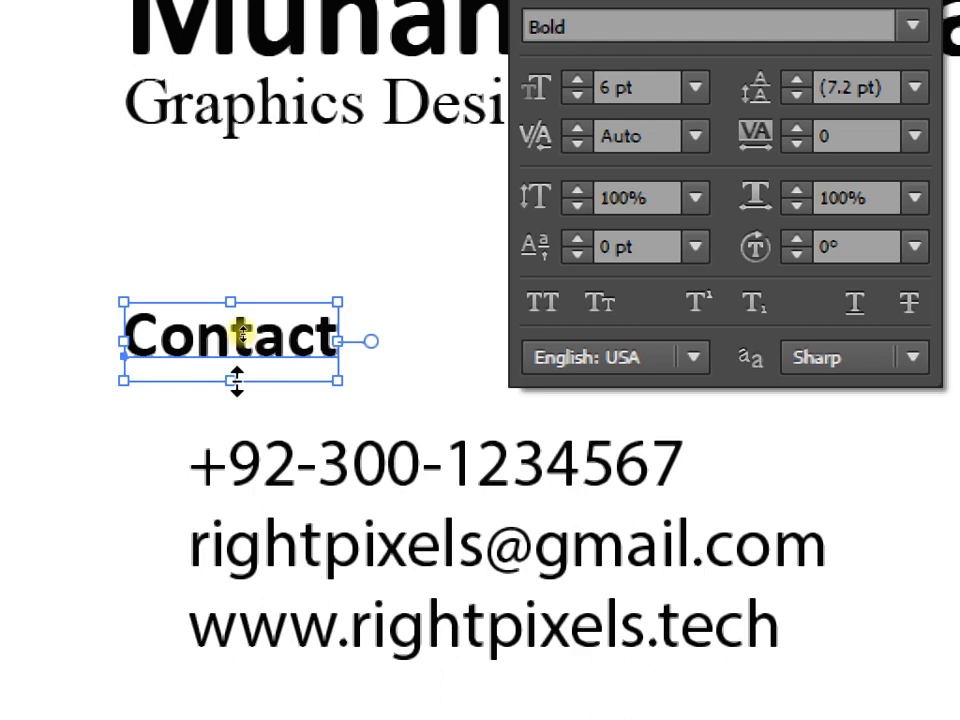
click(578, 82)
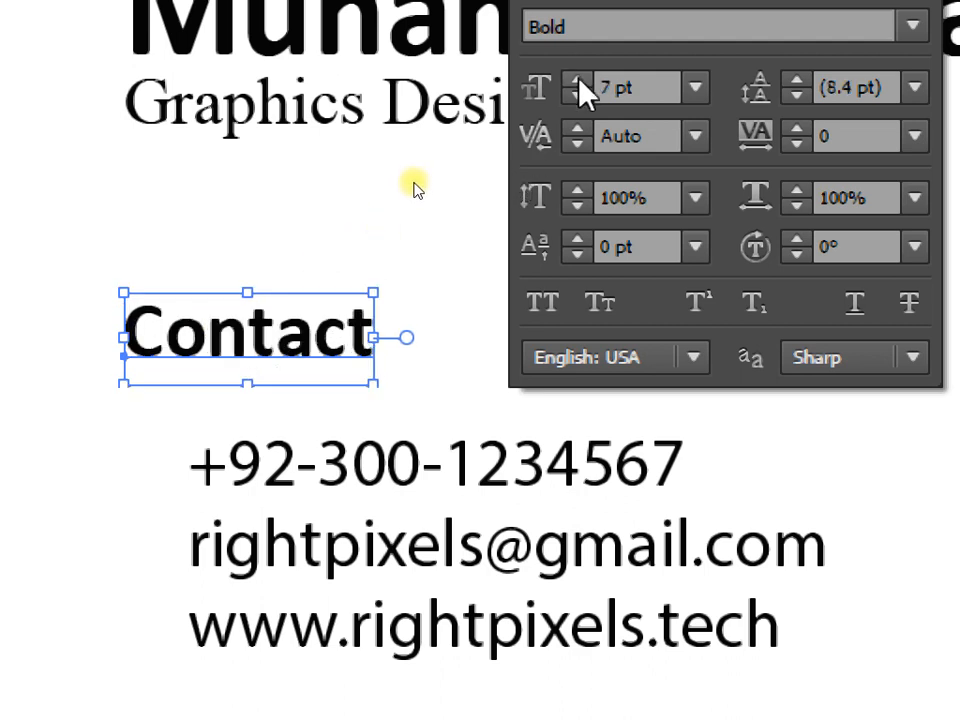
click(449, 197)
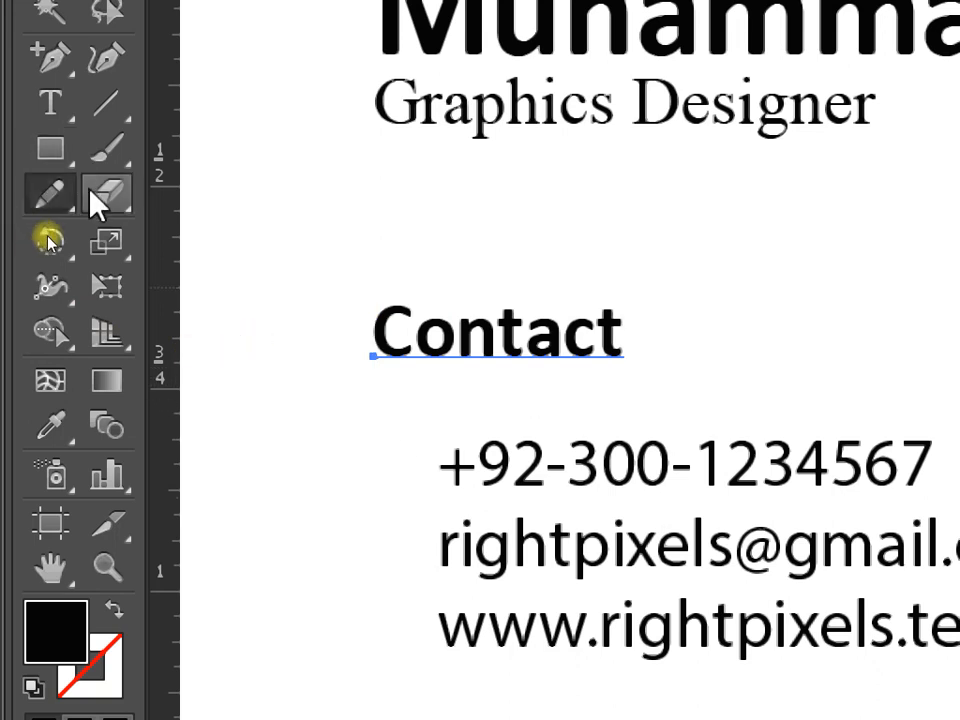
click(110, 104)
Draw a 1 pt red line underlining the Contact heading.
drag(383, 372, 644, 371)
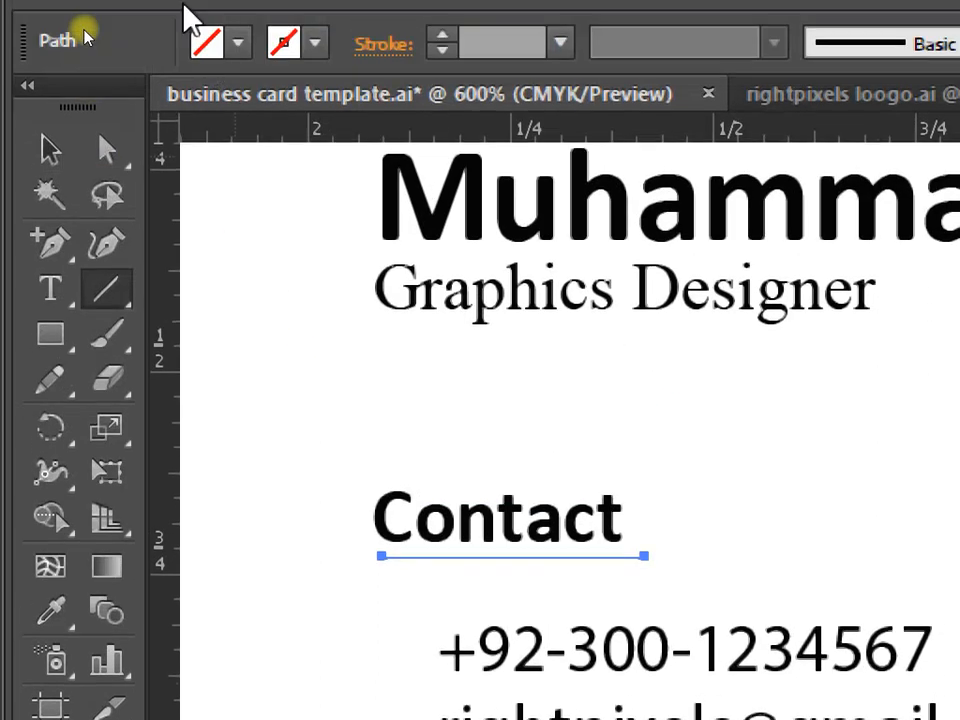
click(439, 93)
click(440, 92)
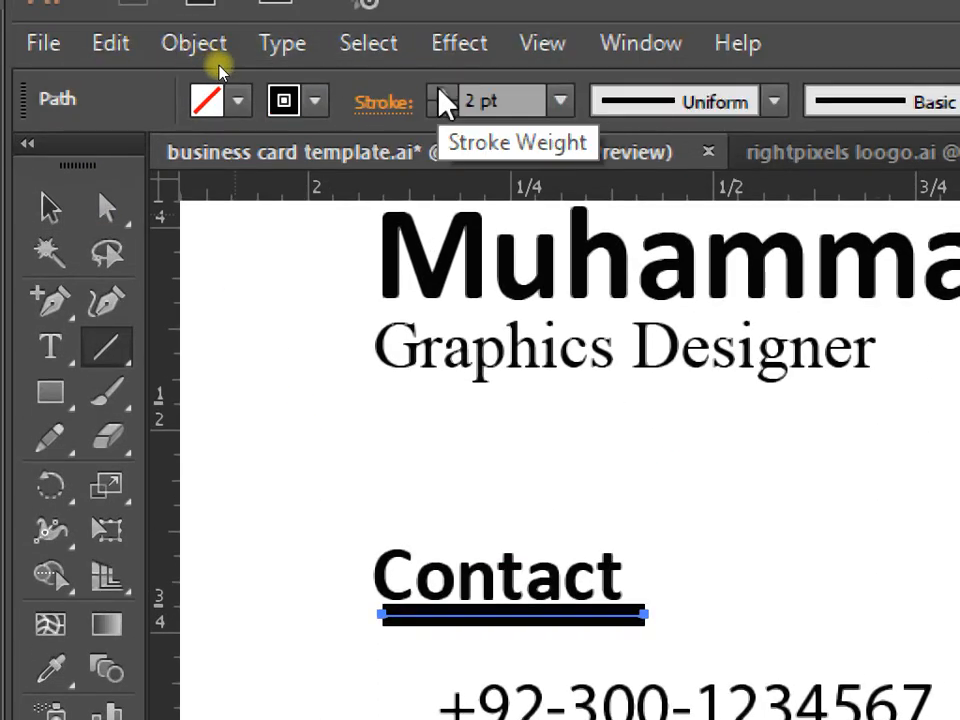
click(440, 110)
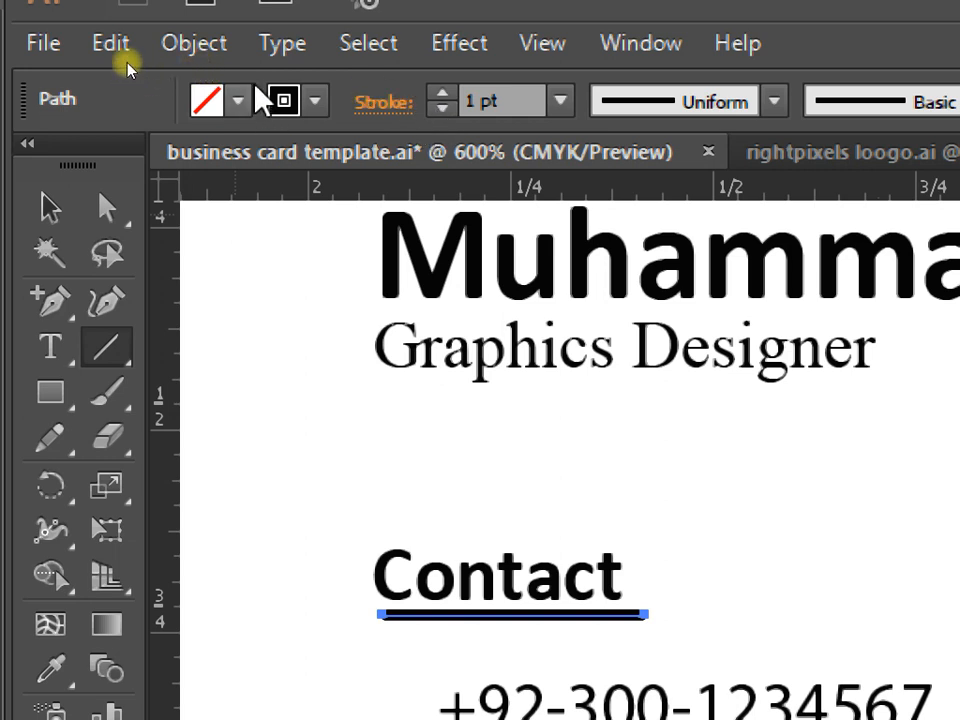
click(316, 100)
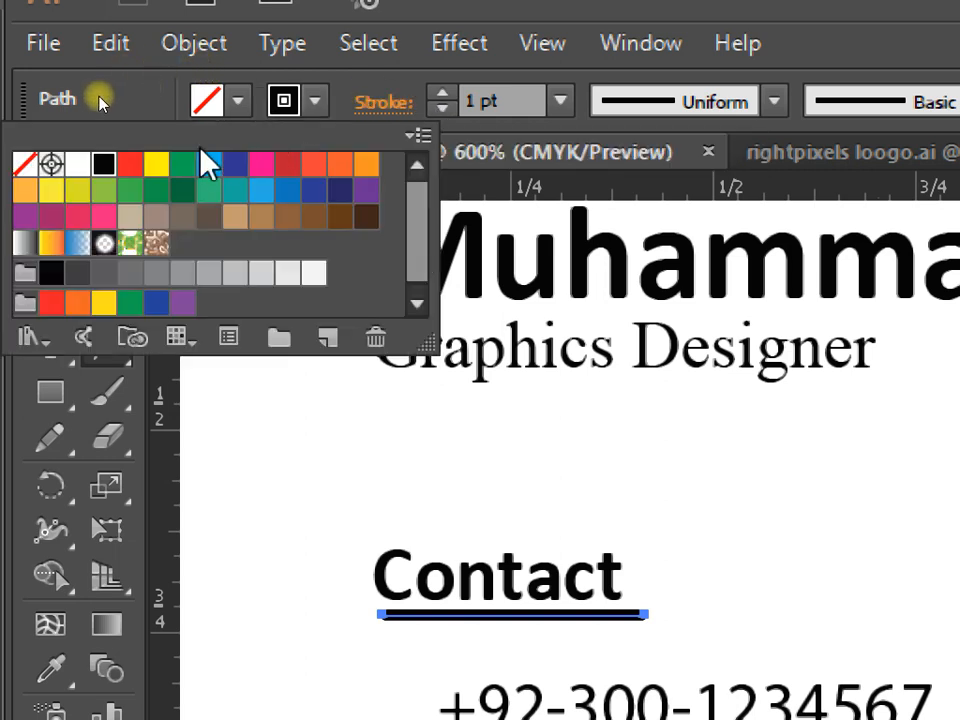
click(130, 165)
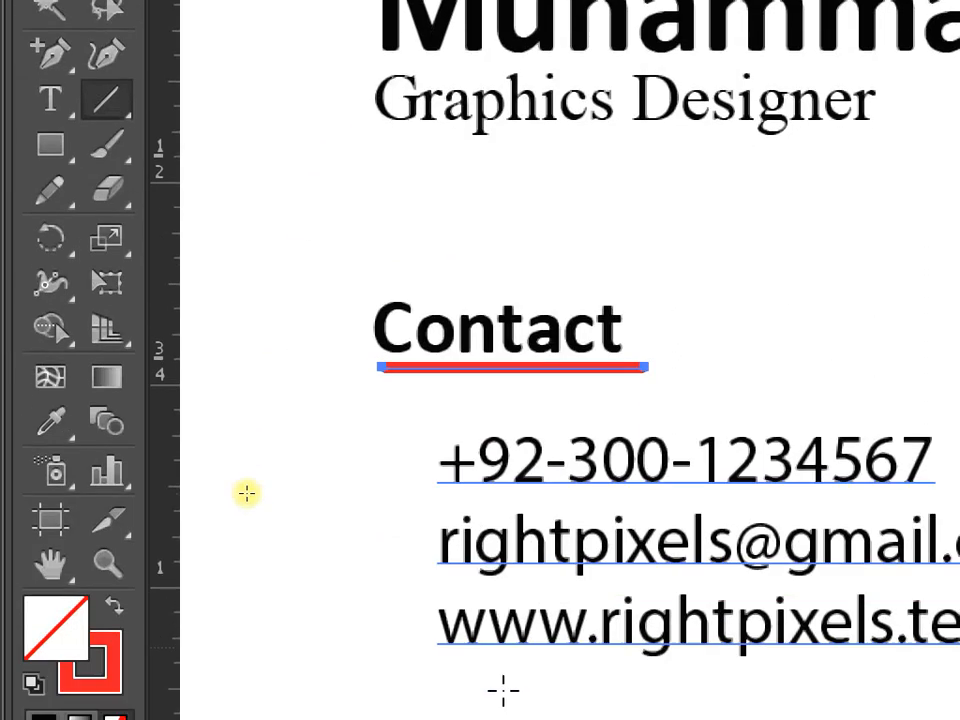
Deselect the underline, zoom out to the whole card, and save the file.
key(v)
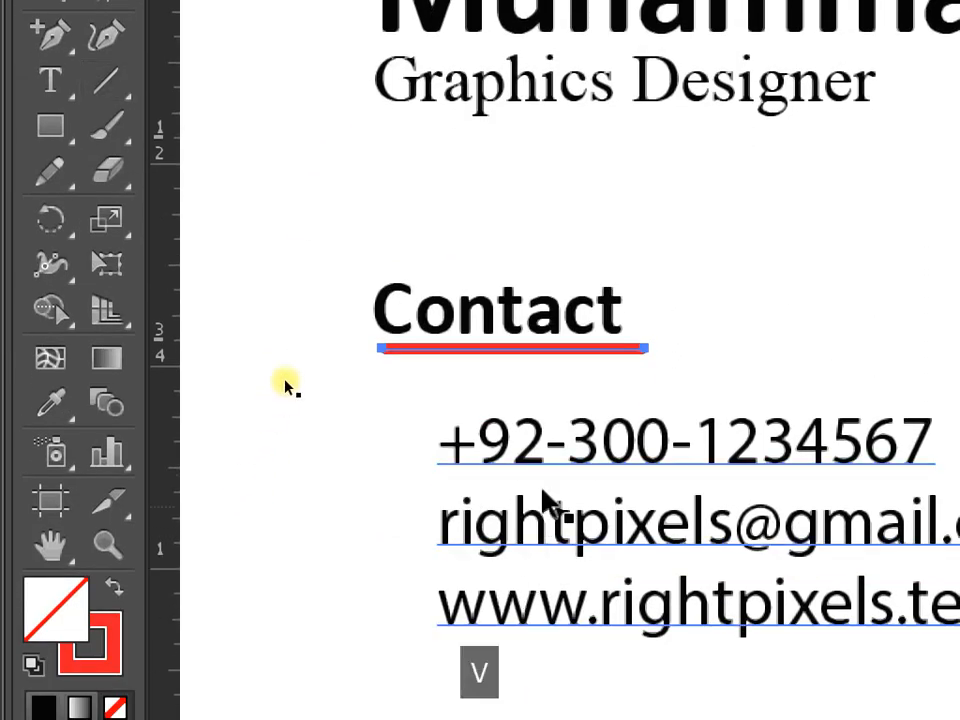
click(794, 397)
key(ctrl+minus)
scroll(540, 484, down, 3)
drag(707, 471, 514, 476)
key(ctrl+s)
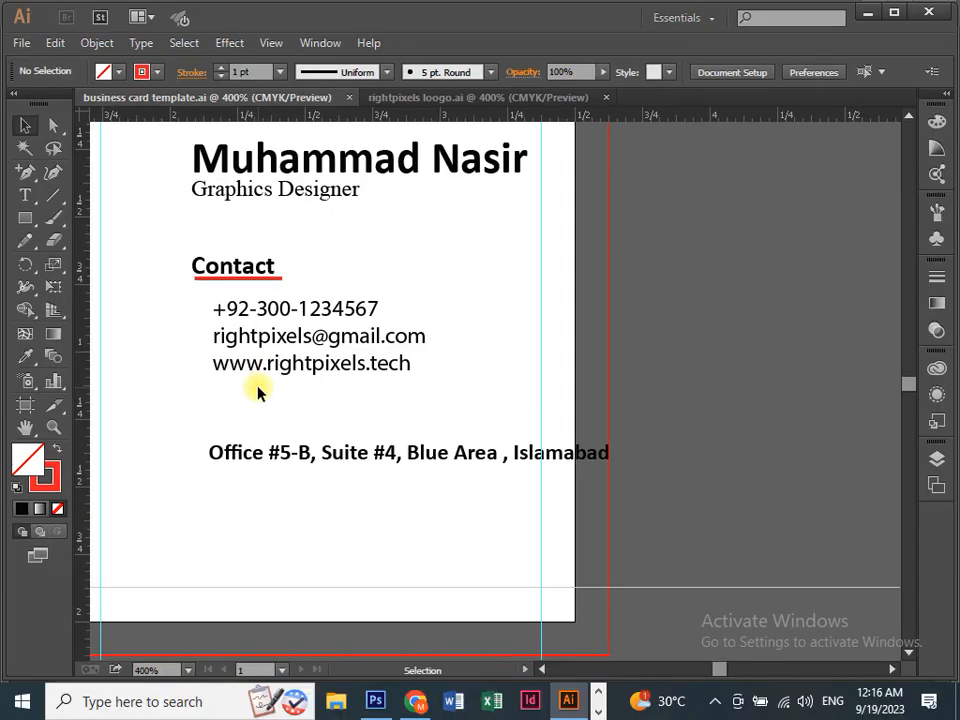
Switch to rightpixels loogo.ai and zoom in on its Facebook, location and globe icons.
drag(242, 559, 316, 503)
drag(617, 626, 491, 527)
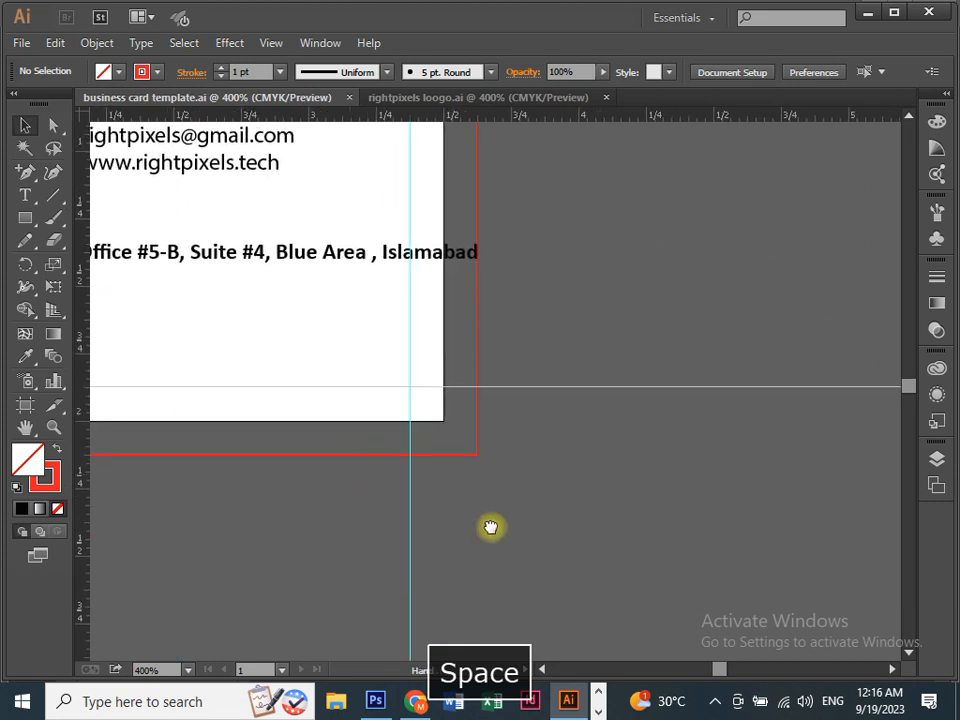
click(426, 98)
click(505, 337)
drag(505, 337, 375, 367)
key(ctrl+=)
drag(424, 444, 484, 437)
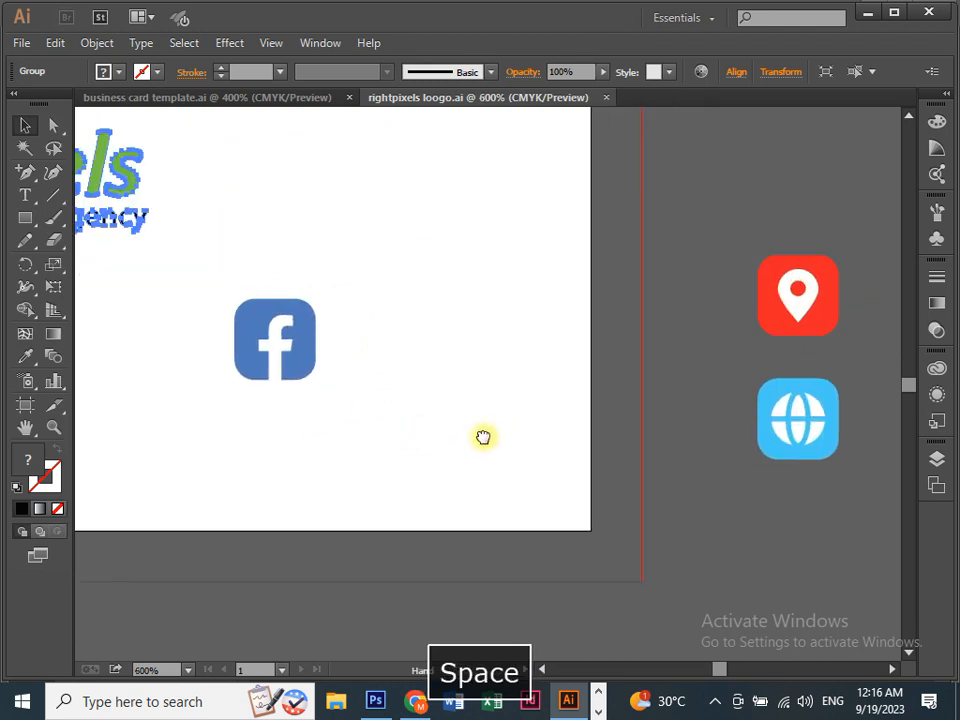
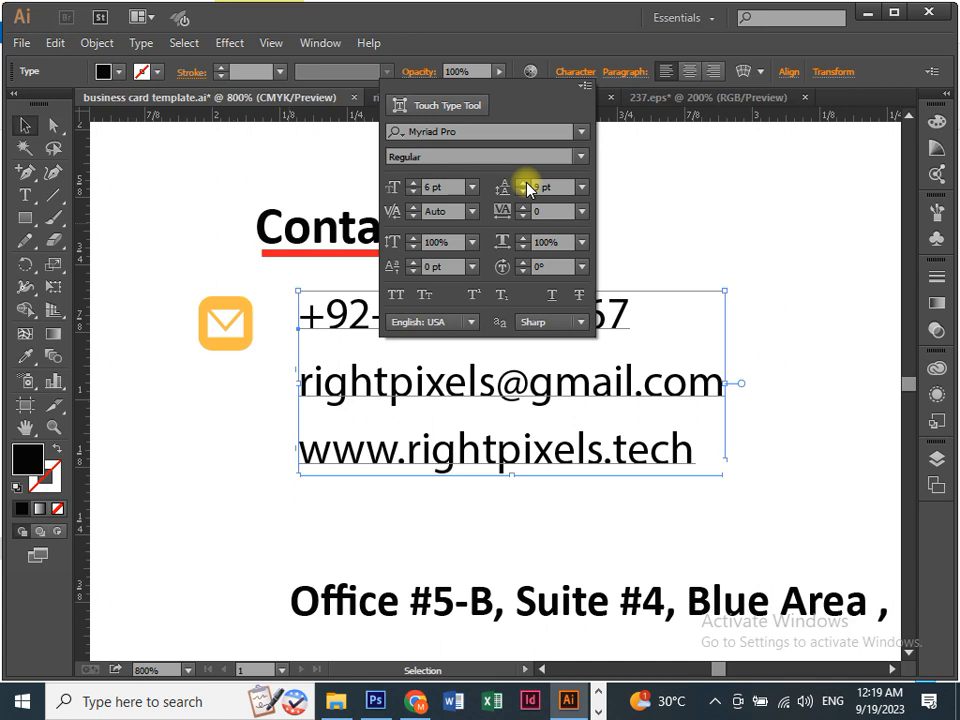
Close the Character panel and shift the phone, email and website text block slightly left toward the mail icon.
click(654, 216)
click(654, 216)
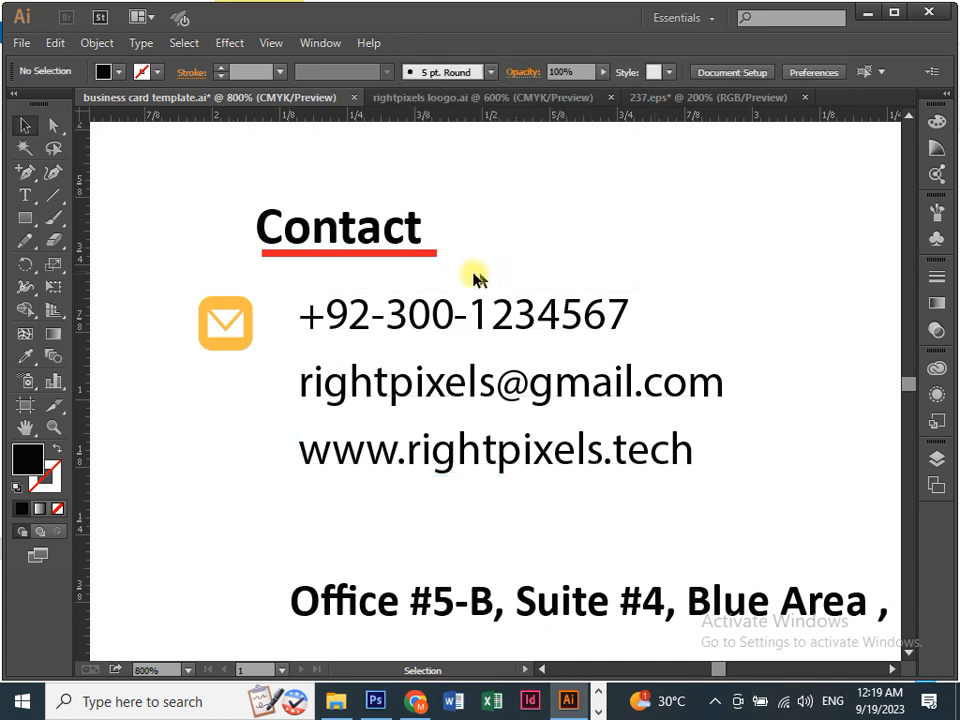
mouse_move(348, 336)
mouse_down()
mouse_move(326, 334)
mouse_move(330, 343)
mouse_up()
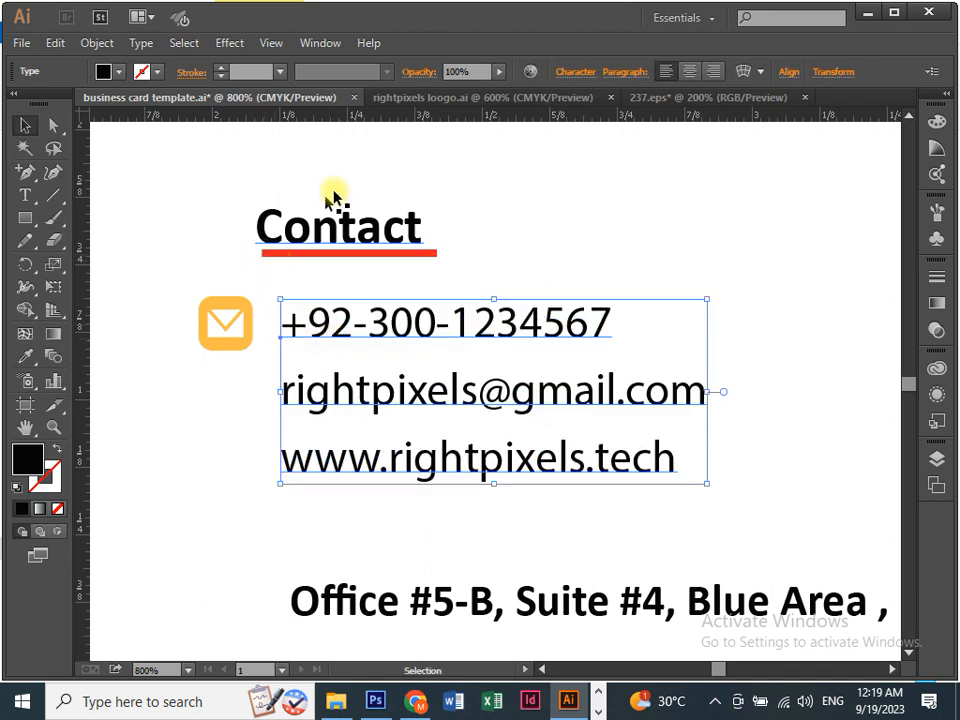
Copy the location and globe icons from rightpixels loogo.ai and paste them onto the business card.
click(405, 100)
drag(566, 450, 388, 424)
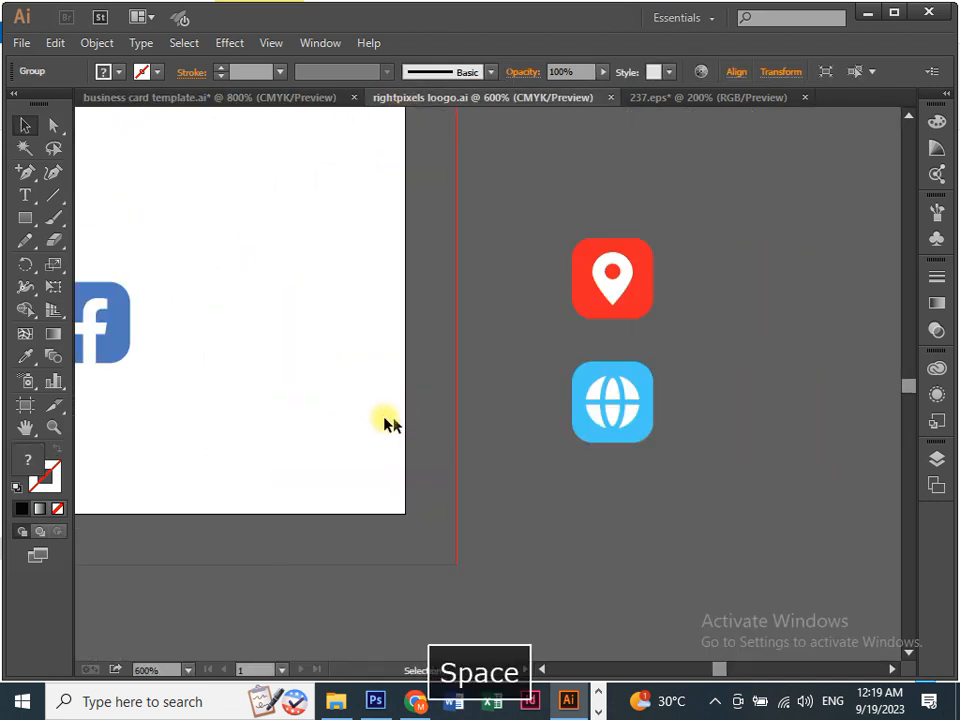
drag(478, 182, 671, 456)
key(ctrl+c)
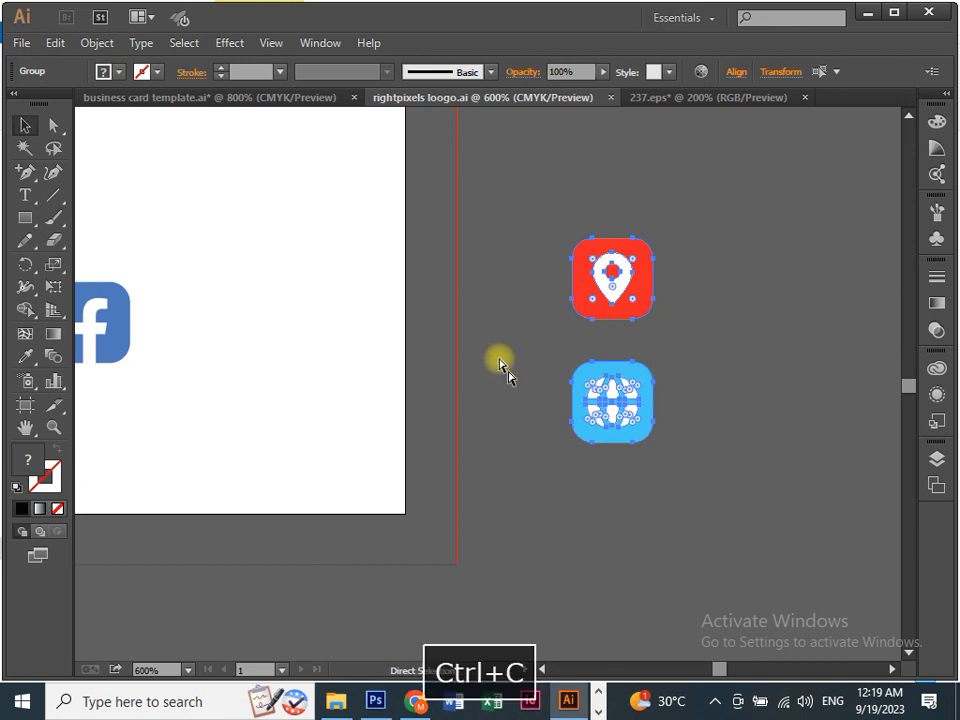
click(324, 100)
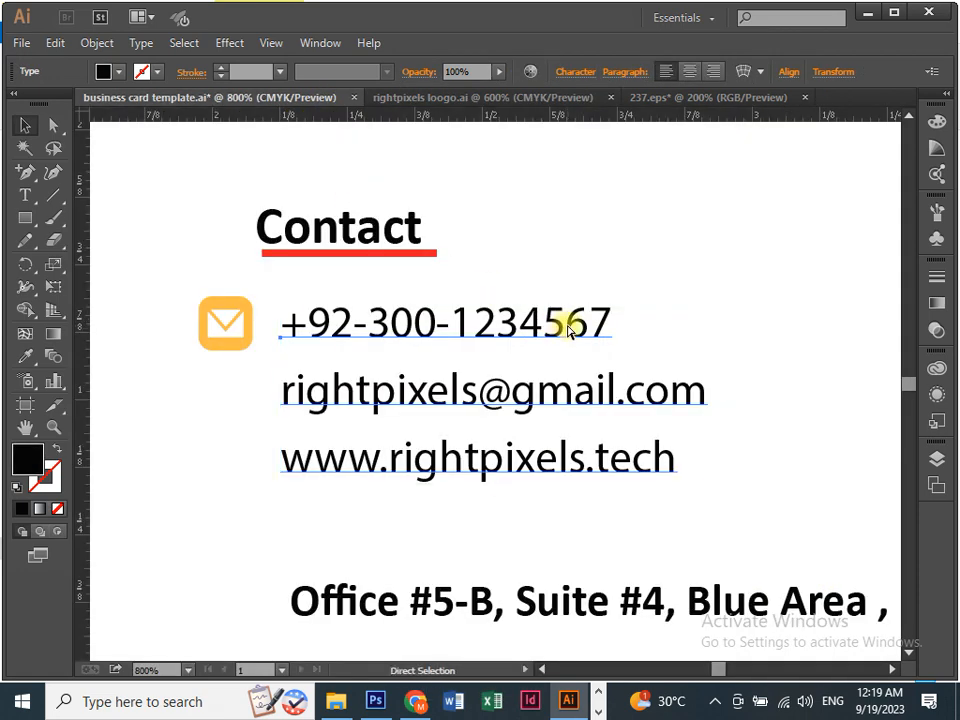
key(ctrl+v)
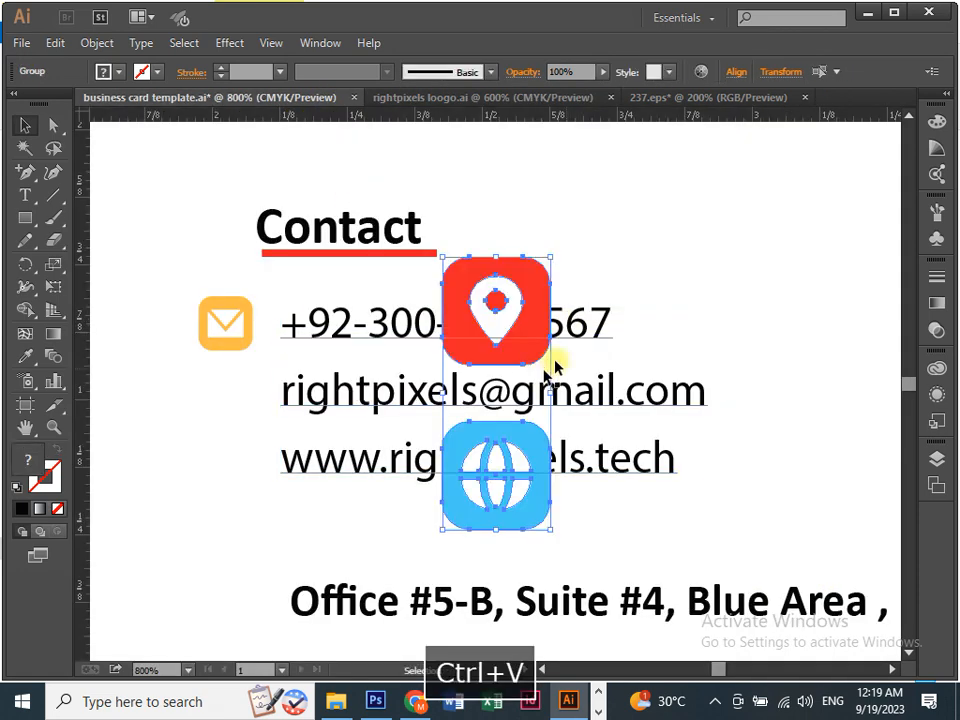
Resize the pasted icons to a width of 0.1 in.
click(778, 73)
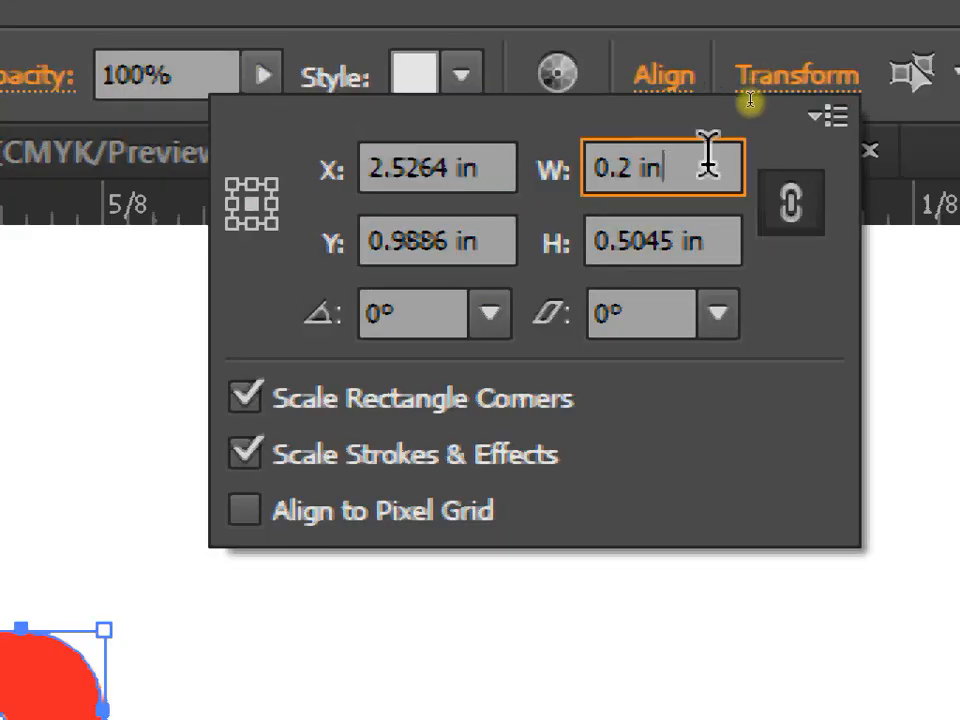
drag(707, 139, 561, 161)
text(0.1)
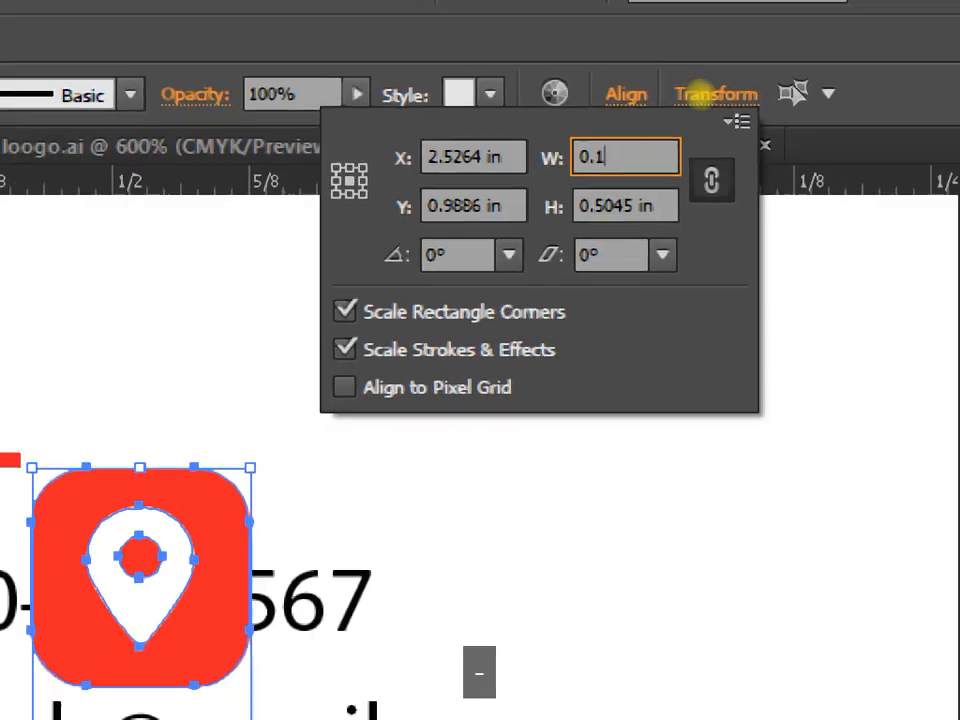
key(Return)
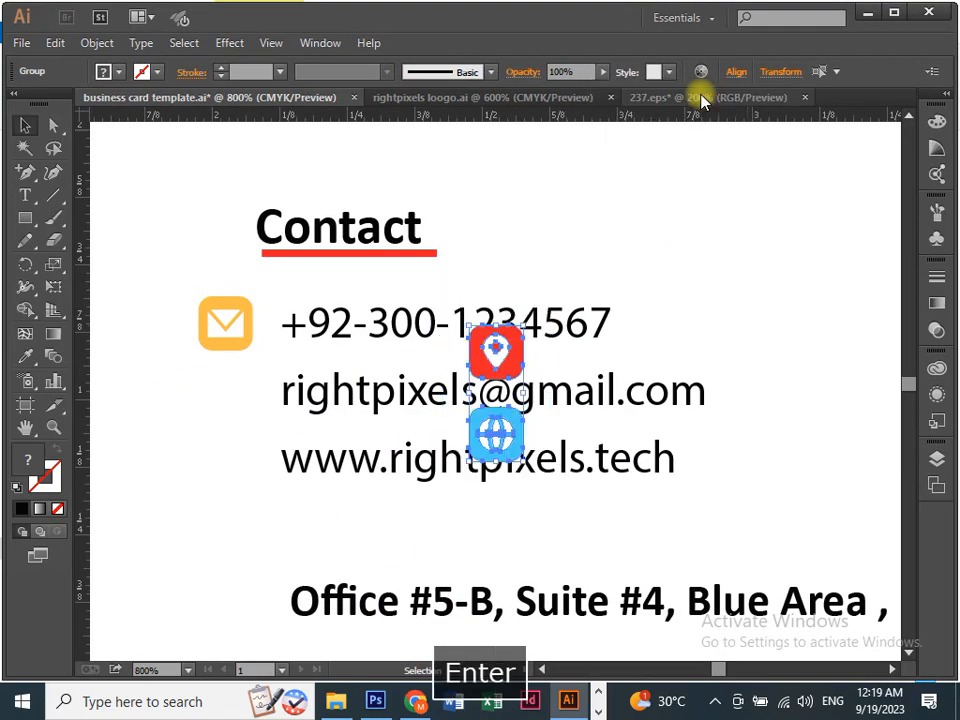
Place the location pin beside the Office address line and the globe beside the website line.
click(118, 369)
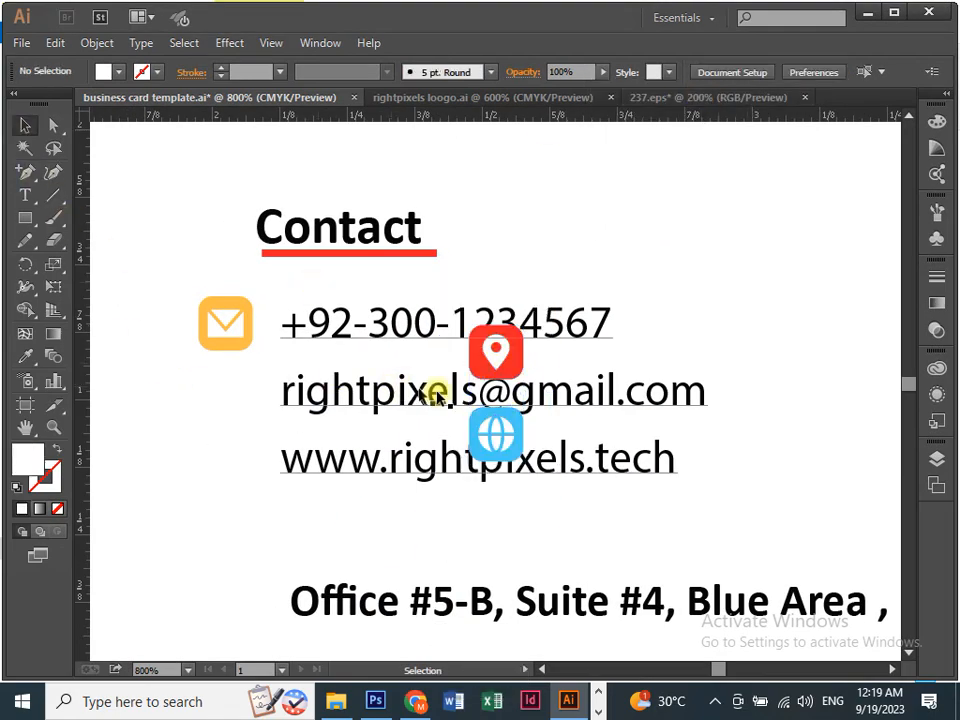
drag(500, 368, 228, 412)
drag(493, 435, 207, 524)
drag(244, 428, 240, 596)
drag(225, 514, 225, 456)
drag(238, 350, 240, 410)
click(662, 100)
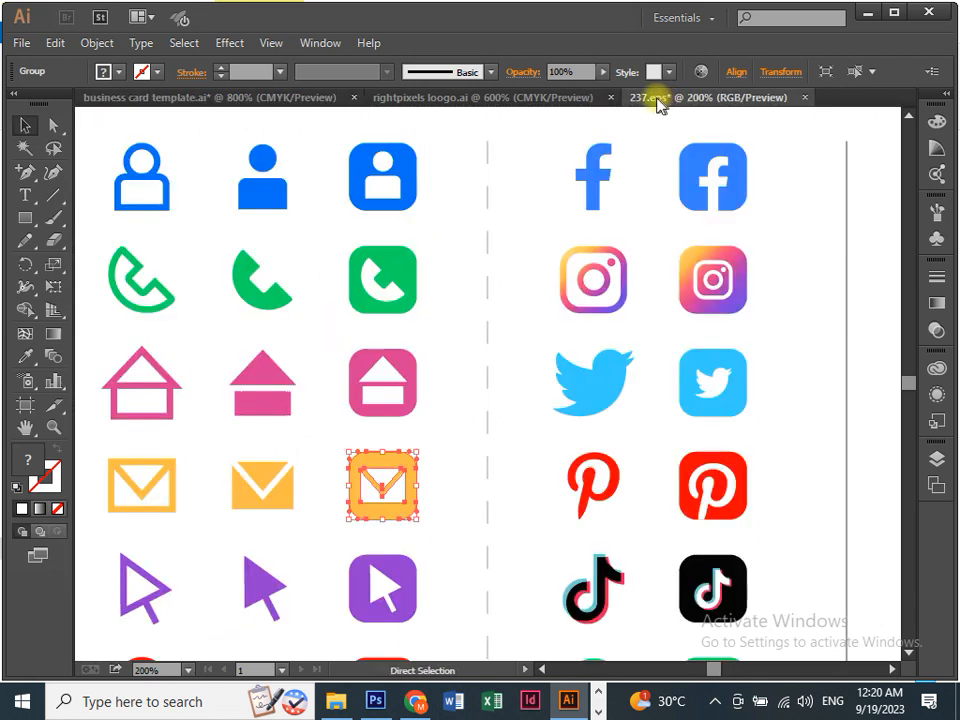
Copy the green rounded phone icon from 237.eps and paste it onto the business card.
key(space)
drag(311, 204, 334, 274)
key(a)
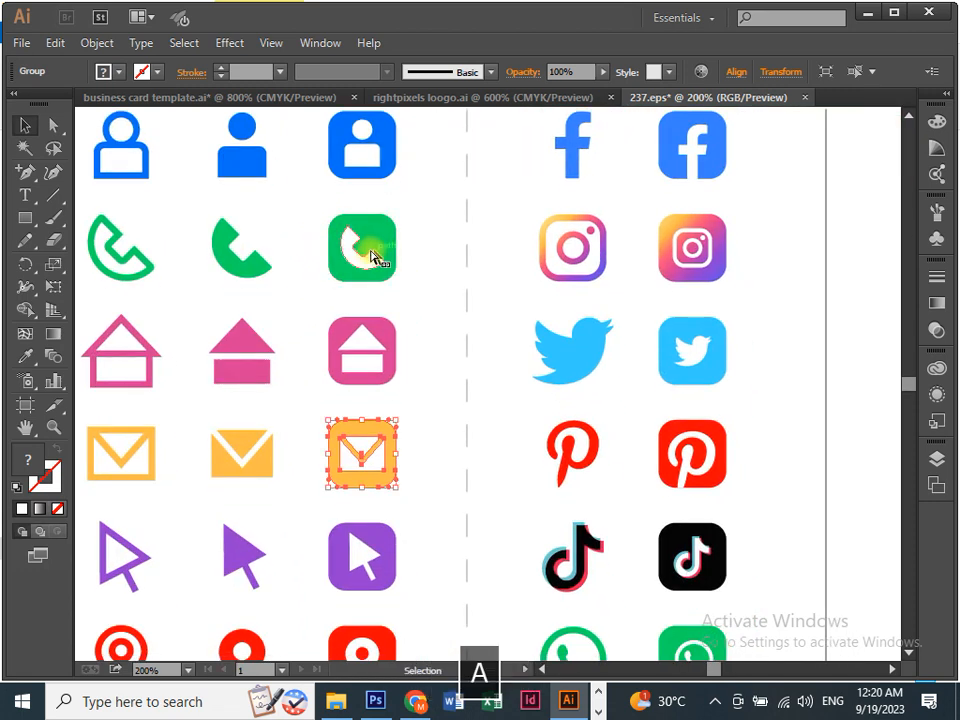
drag(317, 213, 407, 302)
key(ctrl+c)
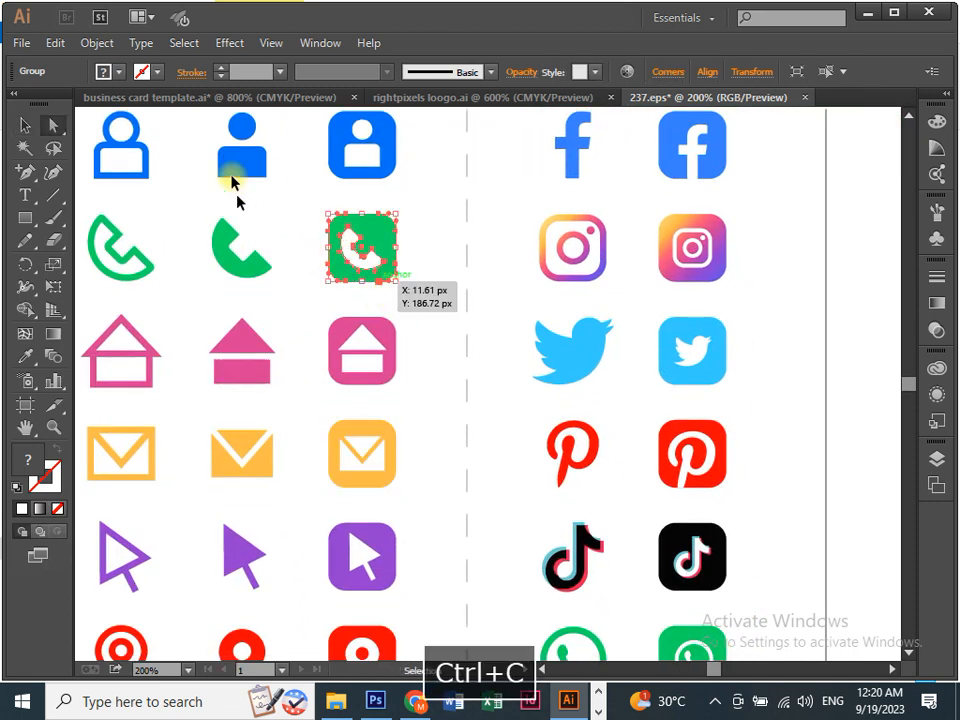
click(246, 98)
key(space)
drag(461, 321, 452, 293)
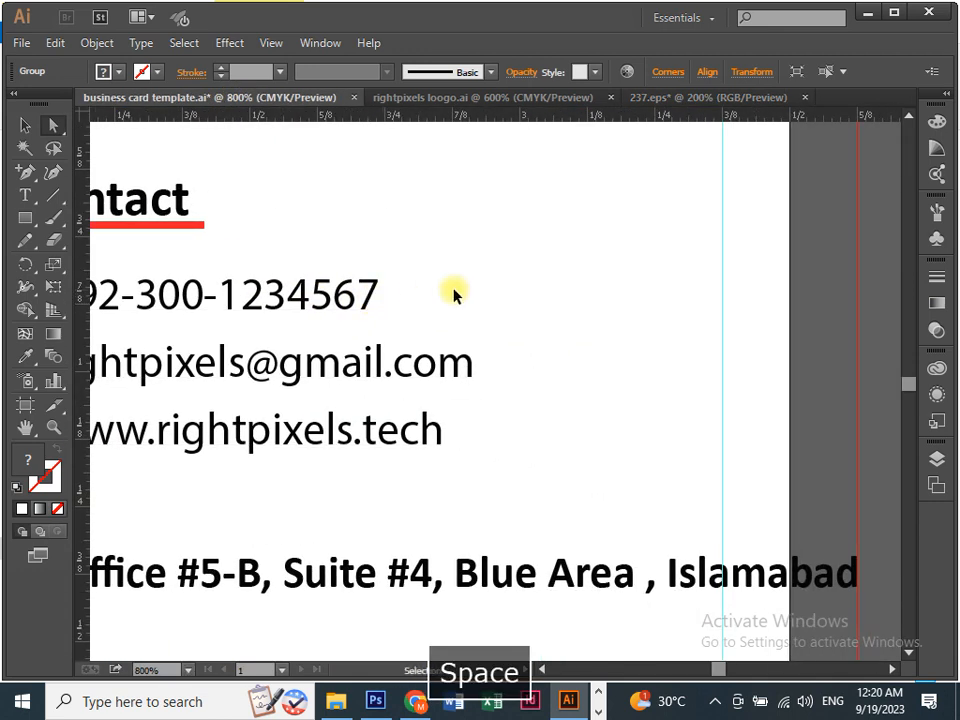
key(ctrl+v)
Resize the green phone icon to a width of 0.1 in.
click(745, 72)
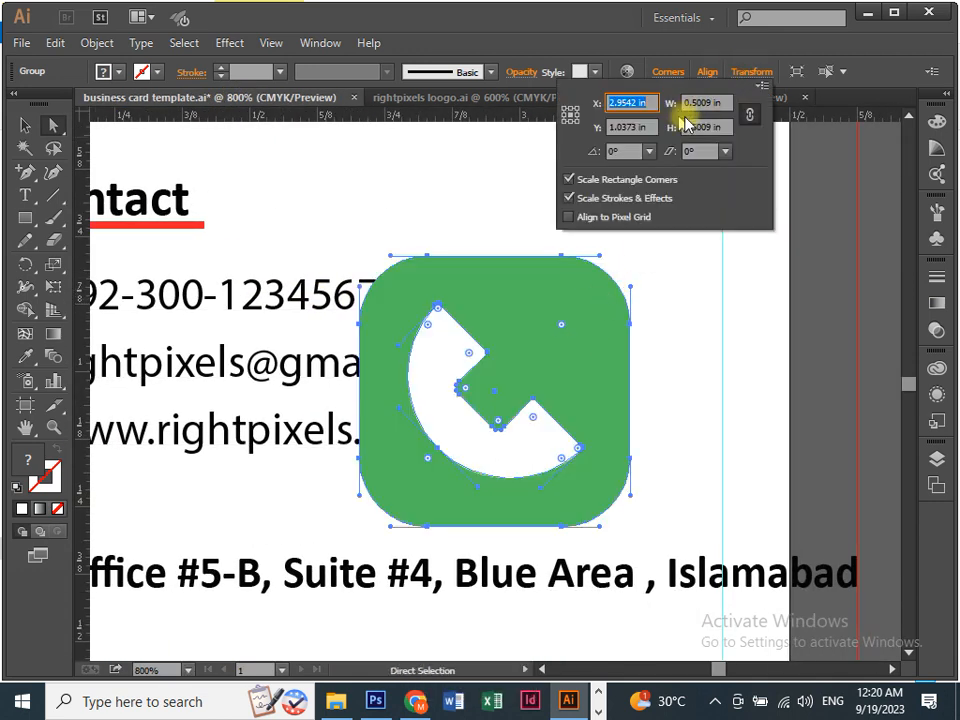
click(707, 102)
text(0.1)
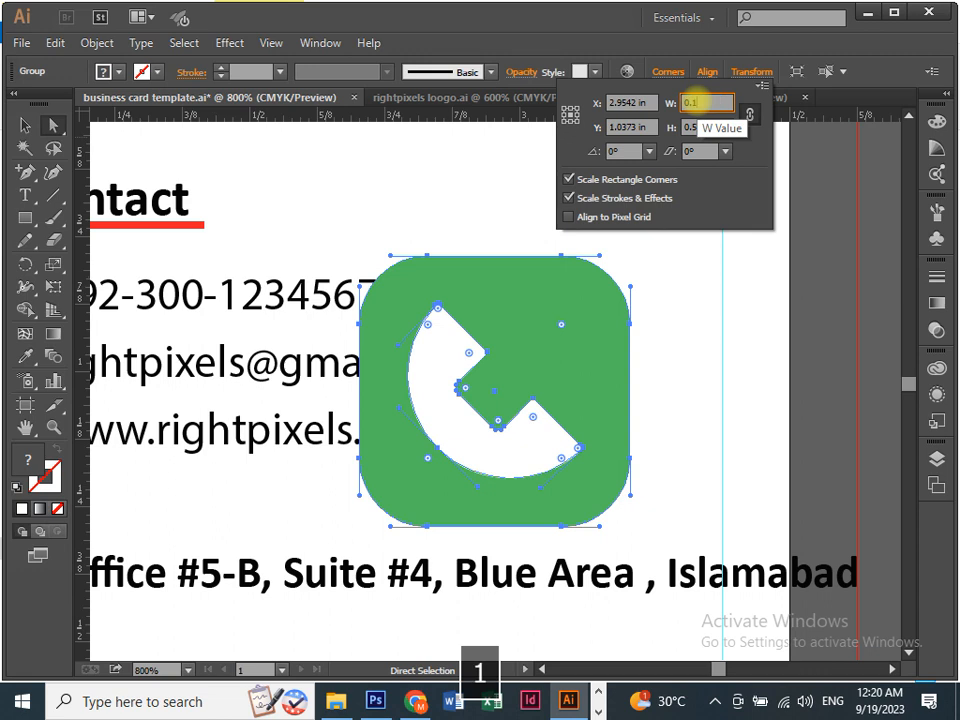
key(Return)
Move the phone icon beside the phone number.
key(v)
click(639, 349)
drag(507, 410, 202, 256)
key(space)
key(ctrl+equal)
key(space)
drag(300, 253, 452, 298)
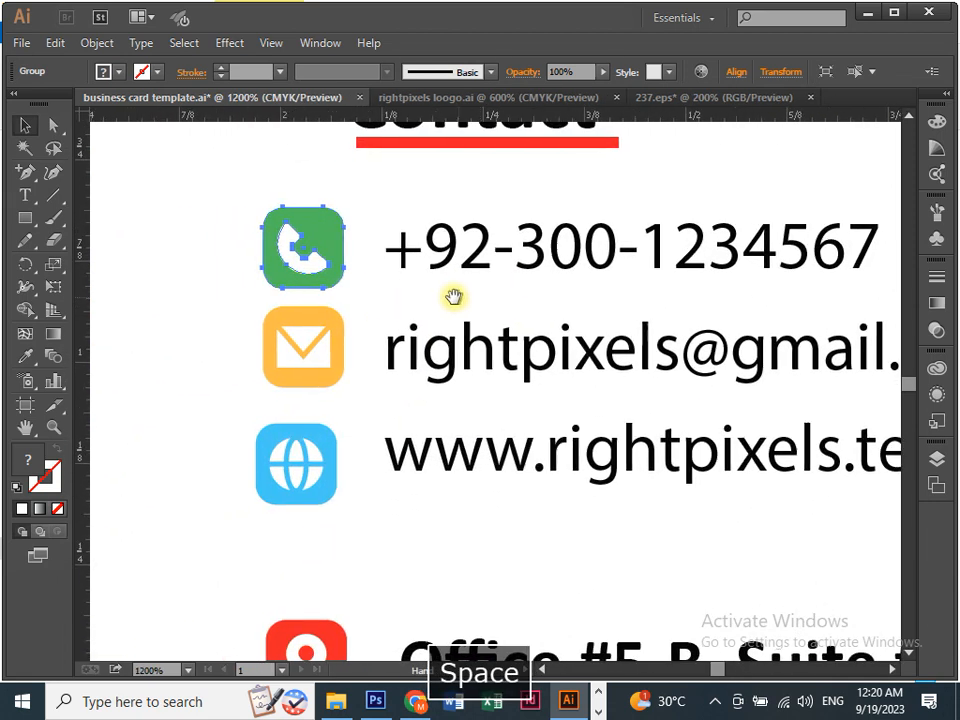
Nudge the phone number and phone icon rightward until the icon sits neatly before the number.
key(Left)
key(Right)
key(Right)
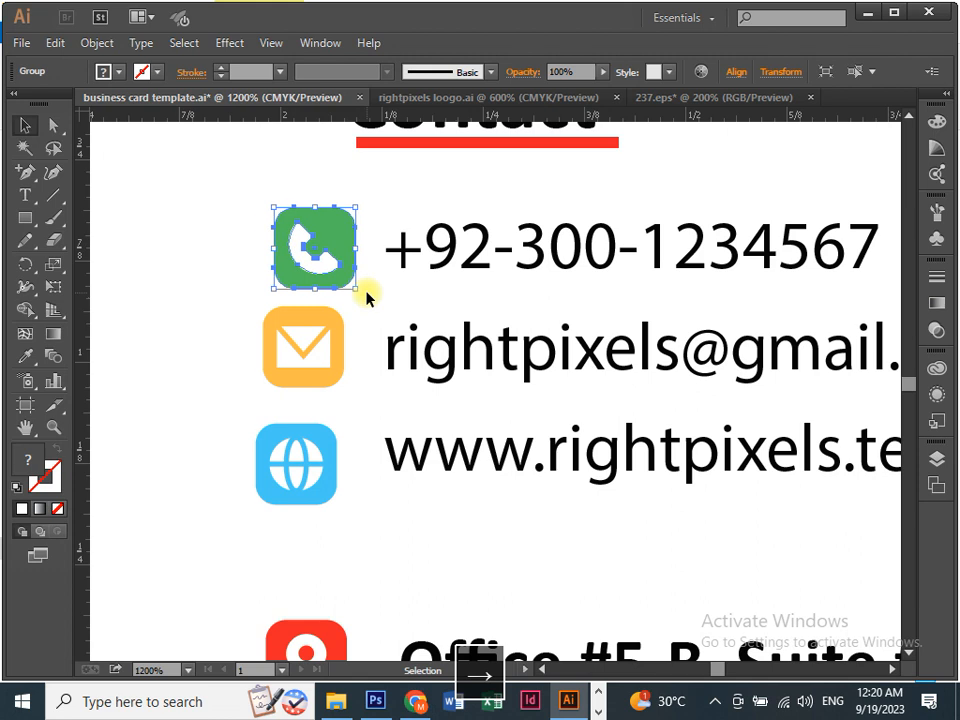
click(444, 249)
key(Right)
key(Right)
key(Right)
key(Right)
key(Right)
drag(343, 253, 341, 315)
click(514, 253)
key(Right)
key(Right)
key(space)
click(336, 315)
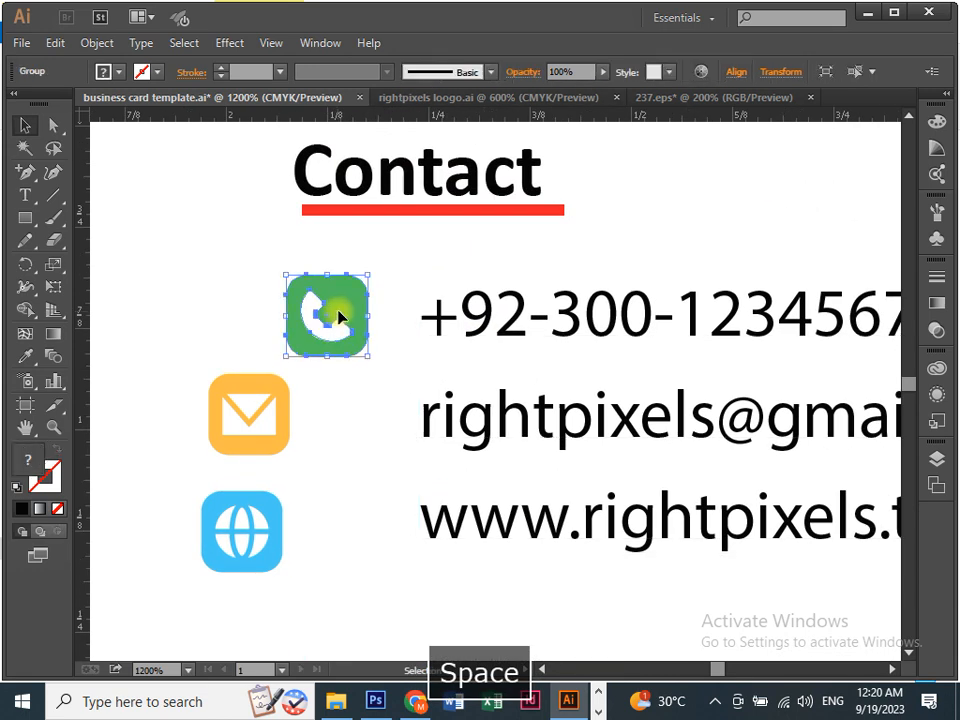
key(Right)
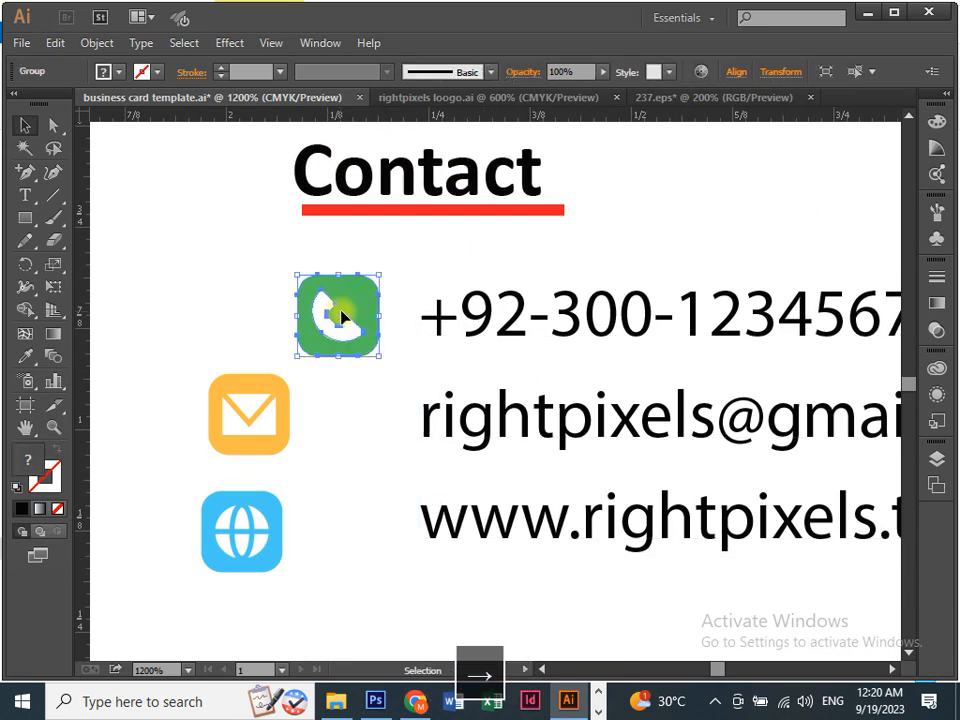
click(360, 410)
scroll(290, 395, down, 2)
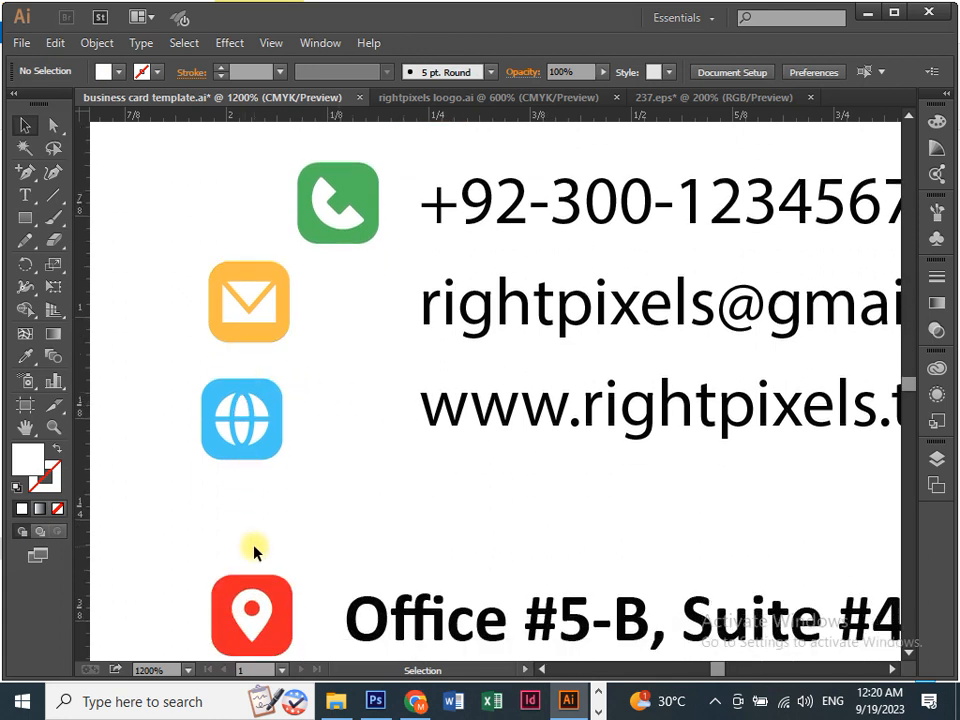
Move the office address text right and horizontally centre-align the four contact icons.
drag(365, 620, 230, 450)
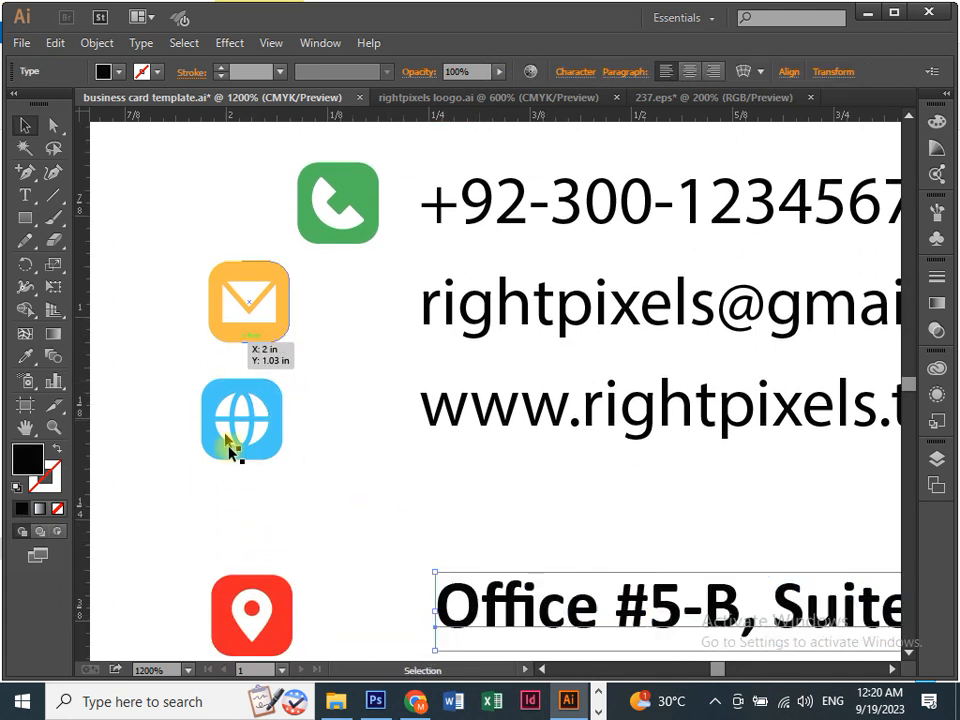
drag(179, 158, 322, 614)
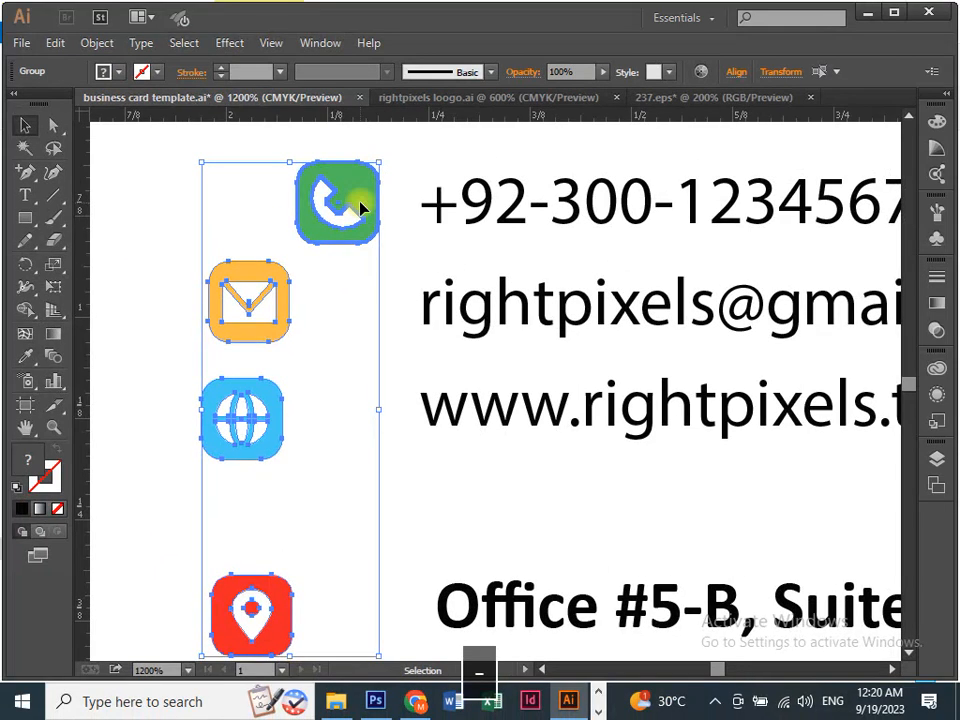
click(737, 76)
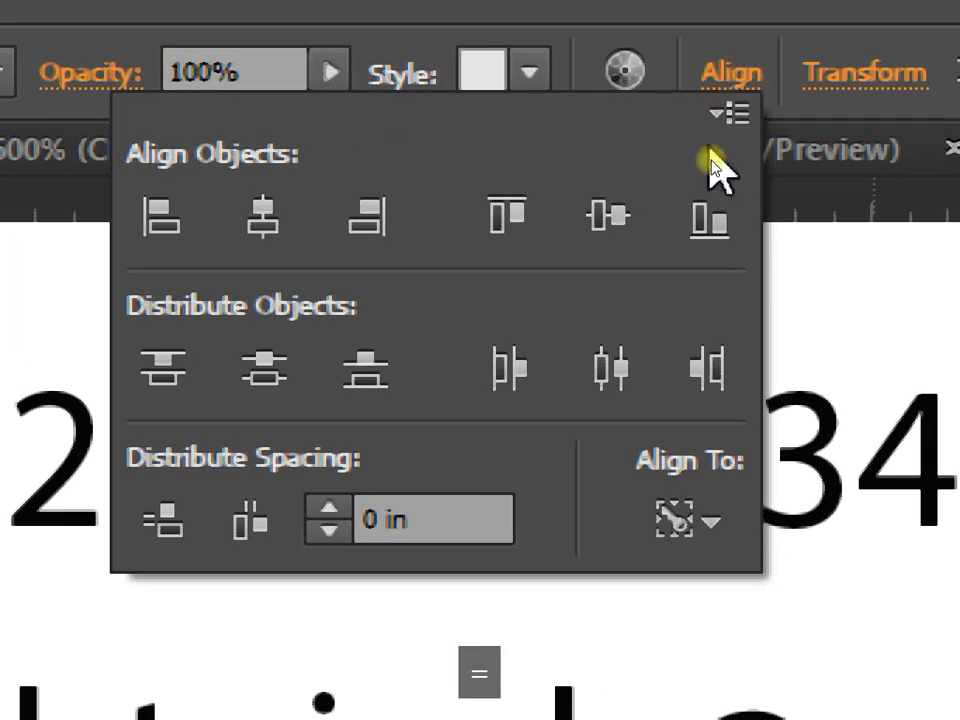
click(716, 538)
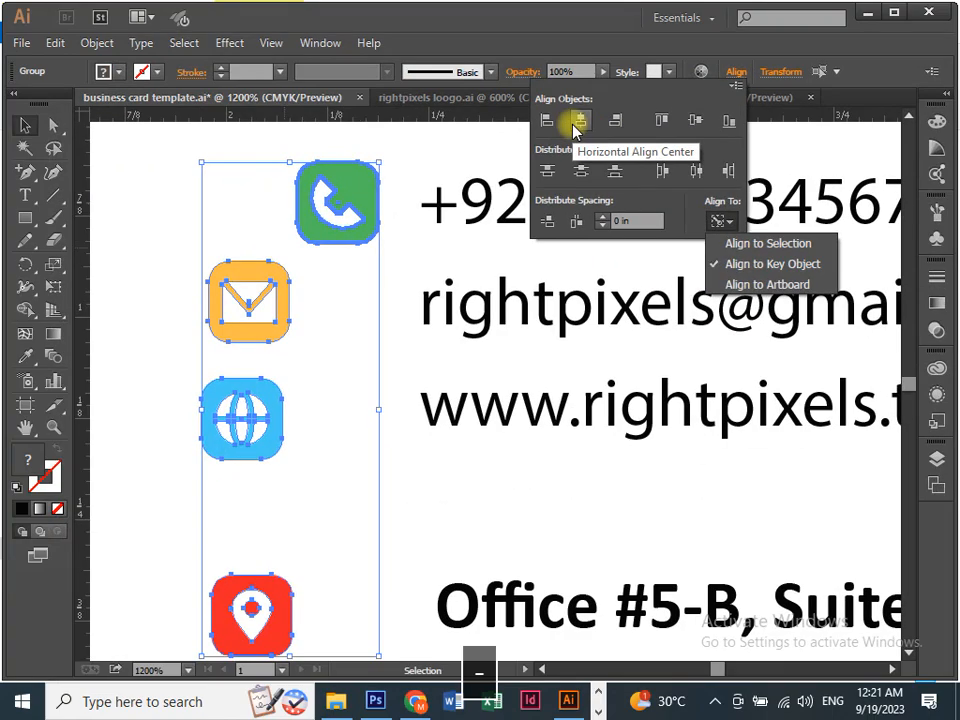
click(210, 128)
click(210, 128)
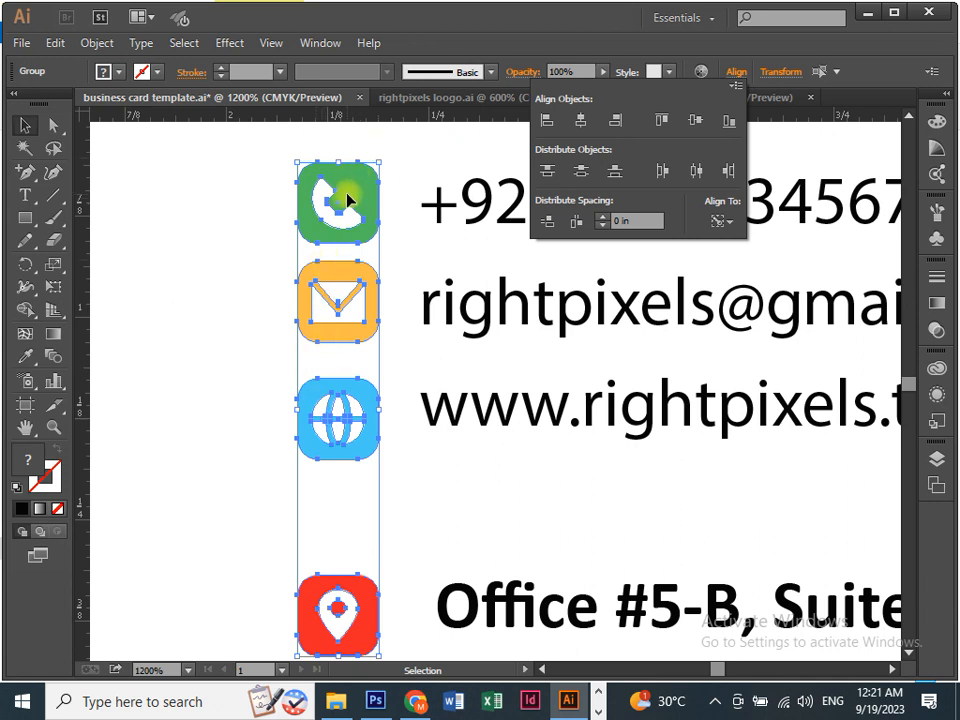
click(195, 333)
Nudge the globe and mail icons vertically so each sits level with its line.
click(240, 325)
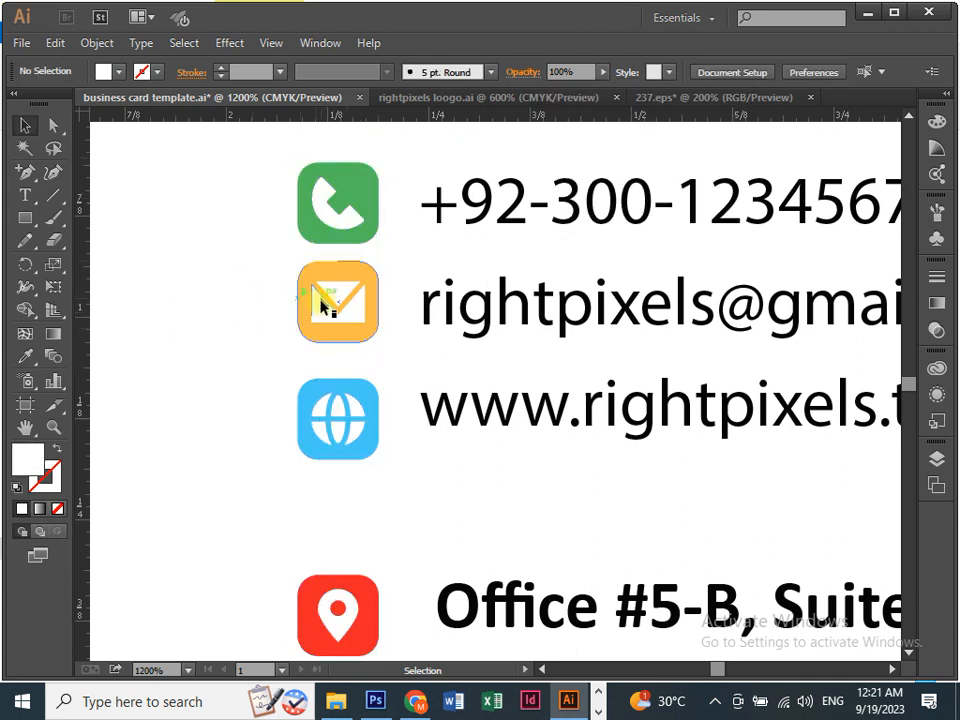
click(369, 390)
key(Up)
key(Up)
key(Up)
key(Down)
key(Down)
click(361, 317)
key(Down)
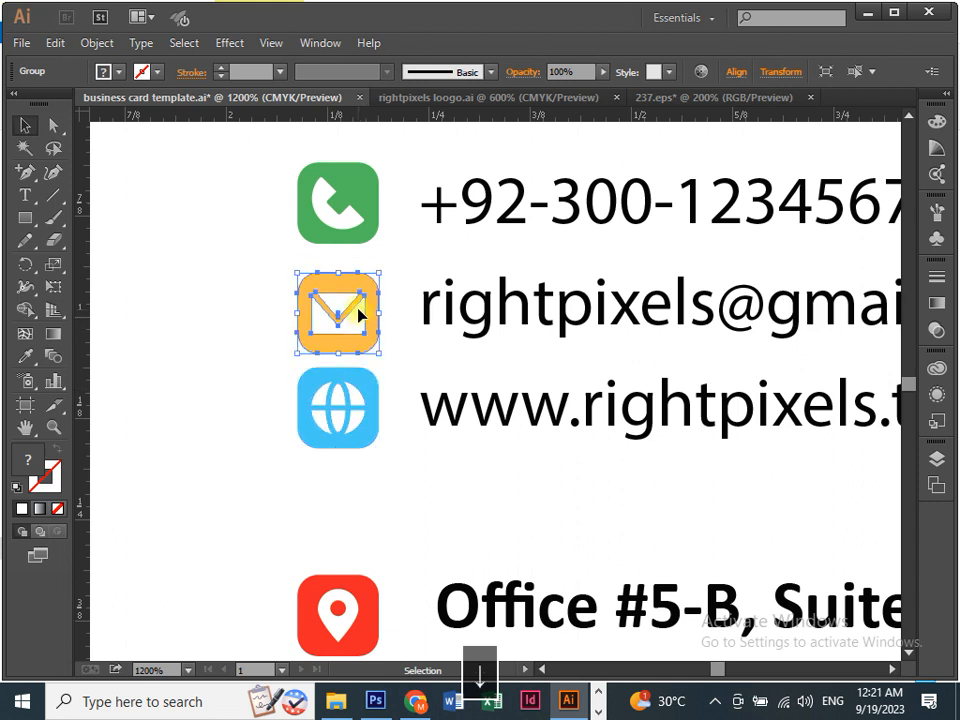
click(344, 218)
Vertically distribute the phone, mail and globe icons by their centres, aligned to the selection.
click(236, 385)
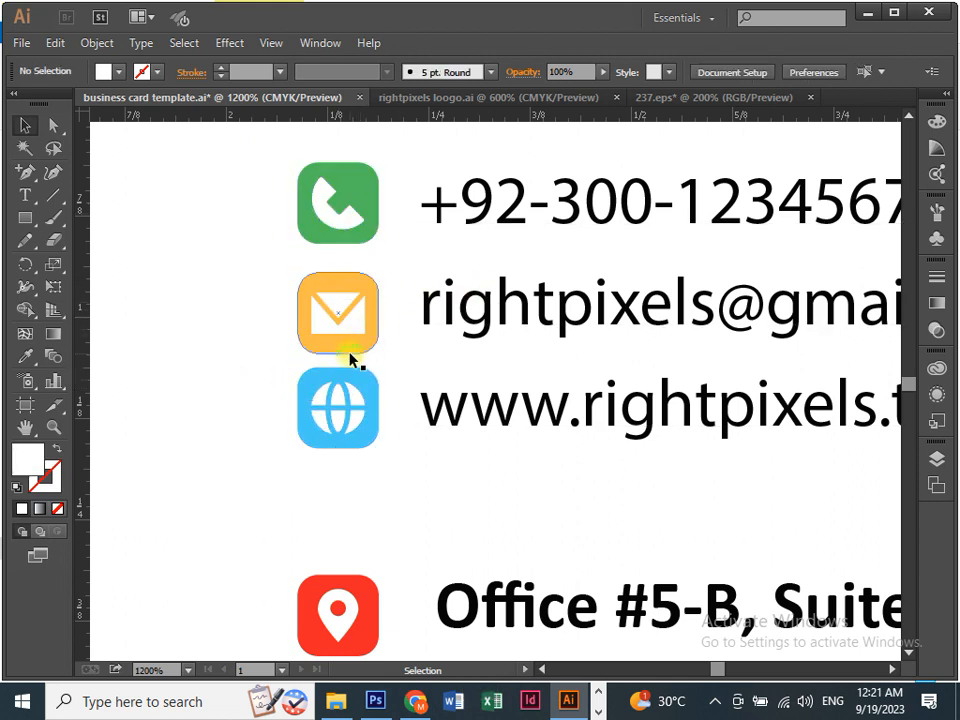
key(ctrl+equal)
drag(358, 317, 385, 362)
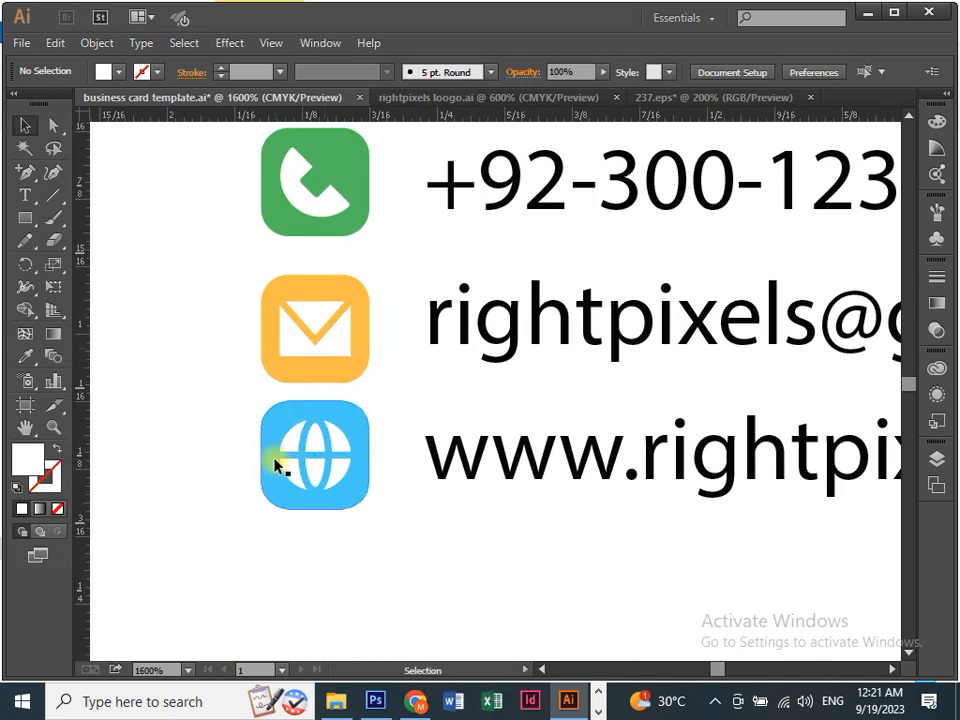
scroll(265, 300, up, 1)
drag(229, 156, 388, 566)
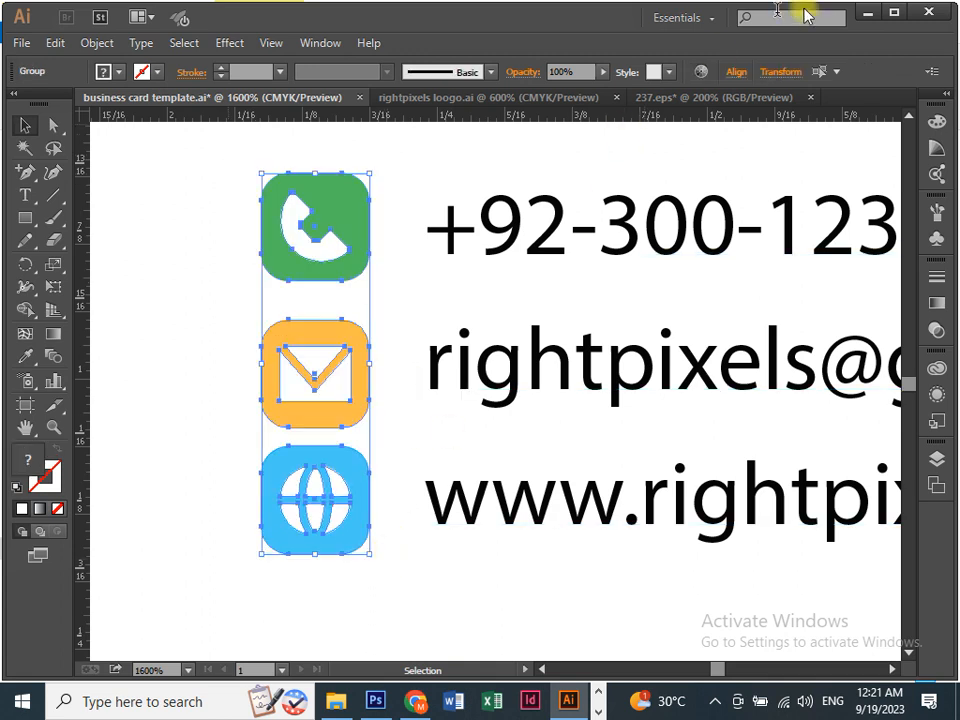
click(738, 73)
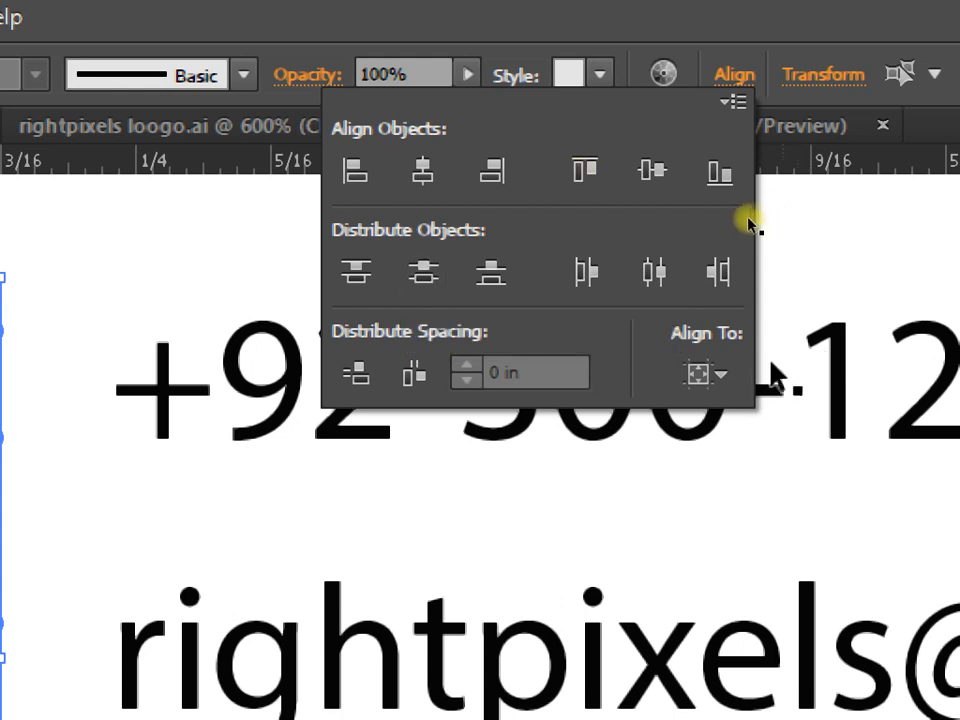
click(728, 385)
click(763, 429)
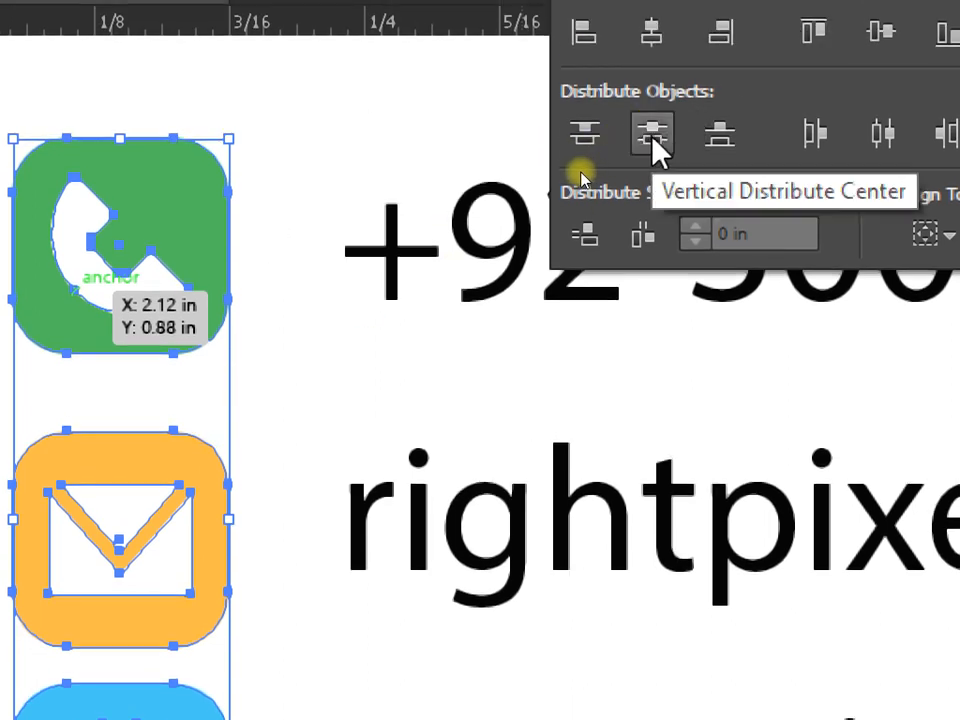
click(652, 137)
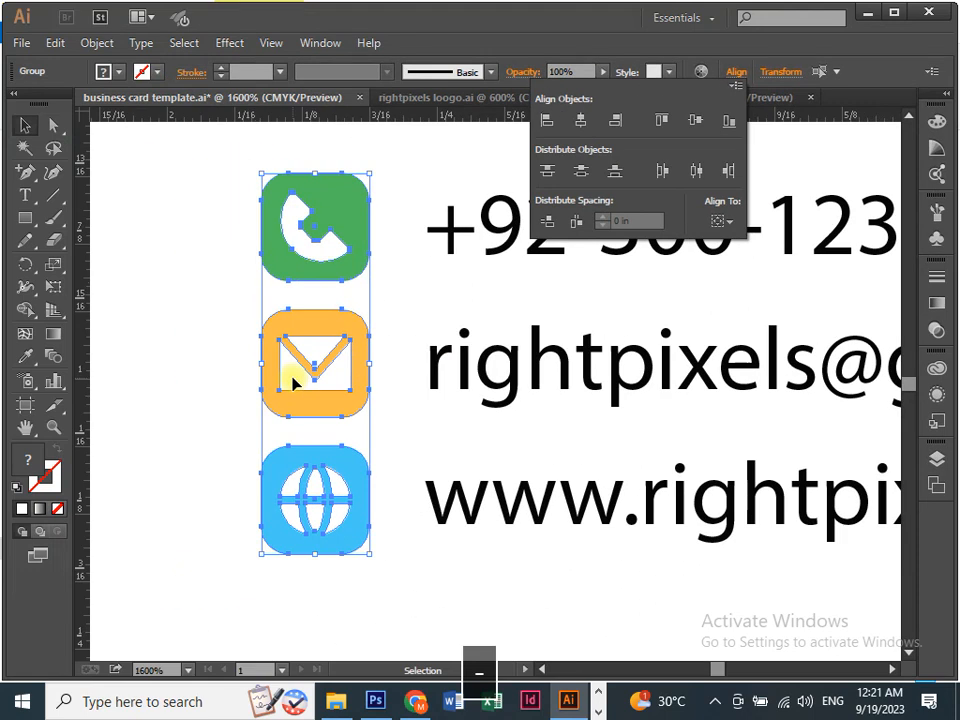
click(184, 347)
key(ctrl+minus)
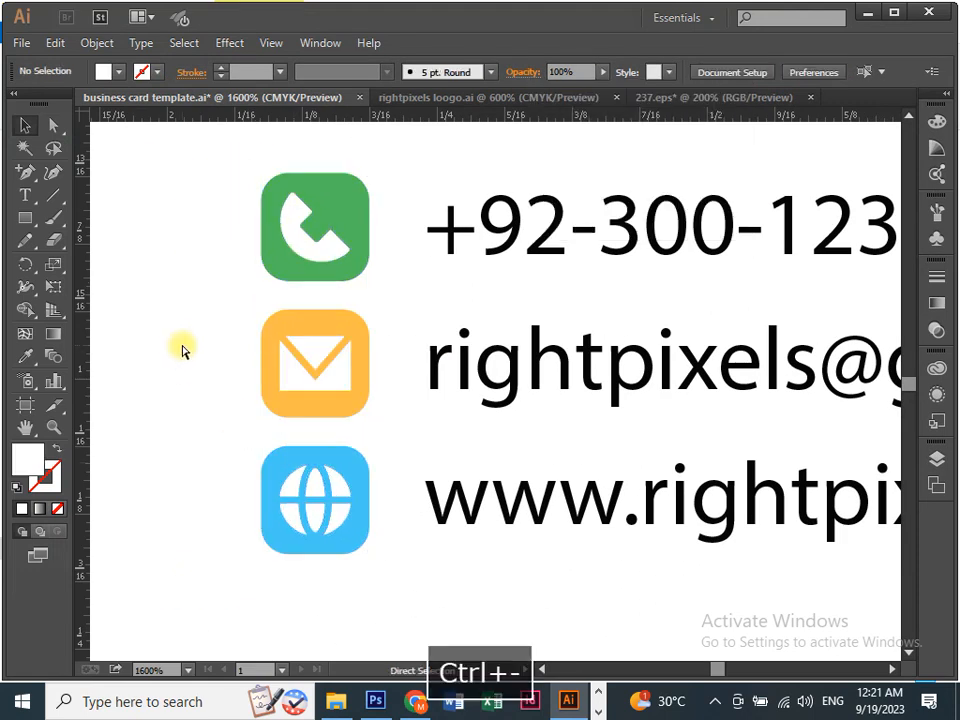
Move the office address text slightly down and left.
key(space)
drag(336, 446, 274, 365)
drag(399, 420, 377, 440)
drag(545, 494, 379, 494)
drag(775, 420, 650, 413)
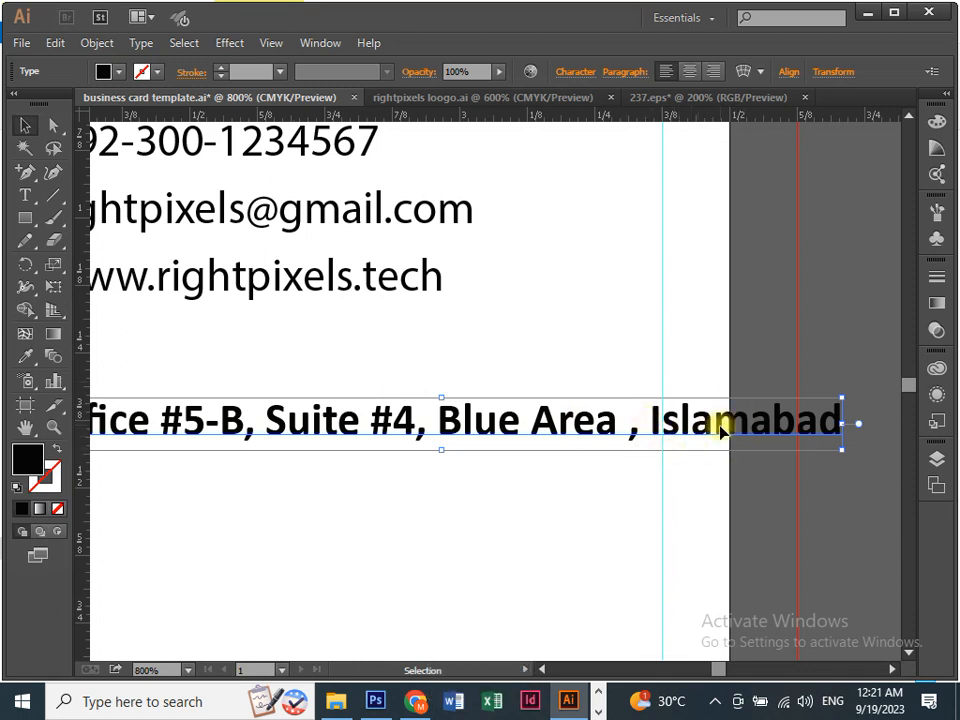
Delete the stray space before the comma in "Blue Area," and put Islamabad on a second line.
key(t)
click(630, 424)
key(BackSpace)
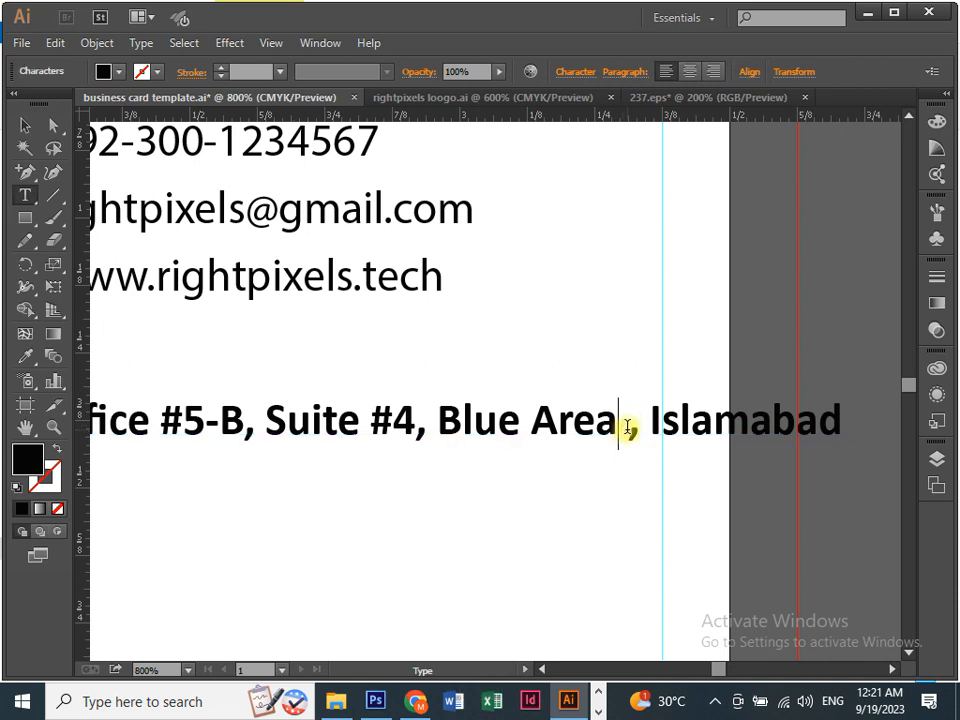
key(BackSpace)
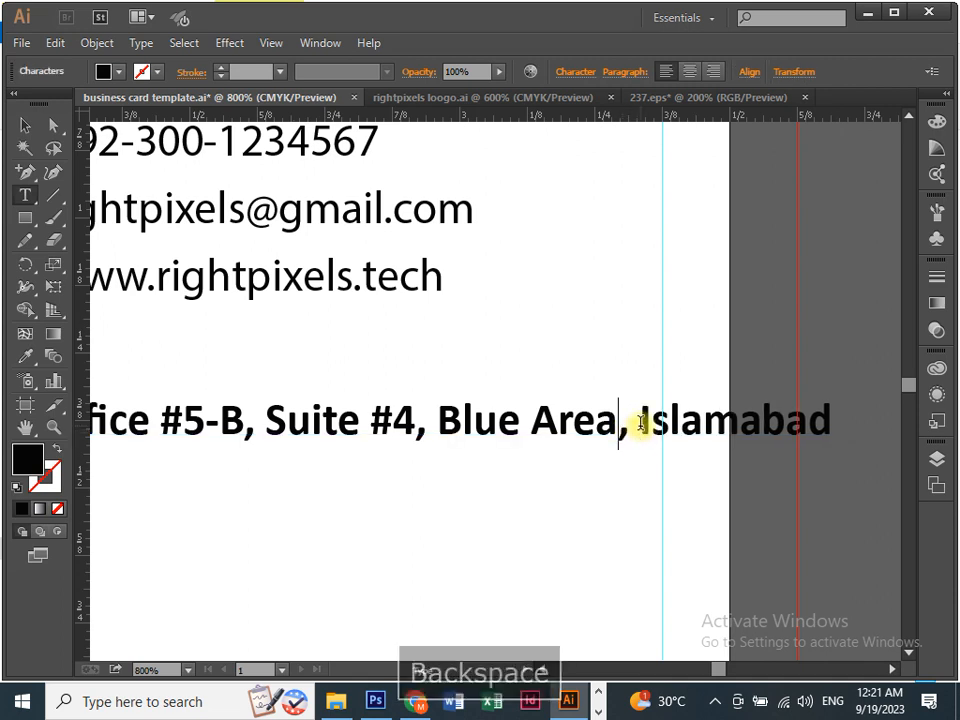
key(Return)
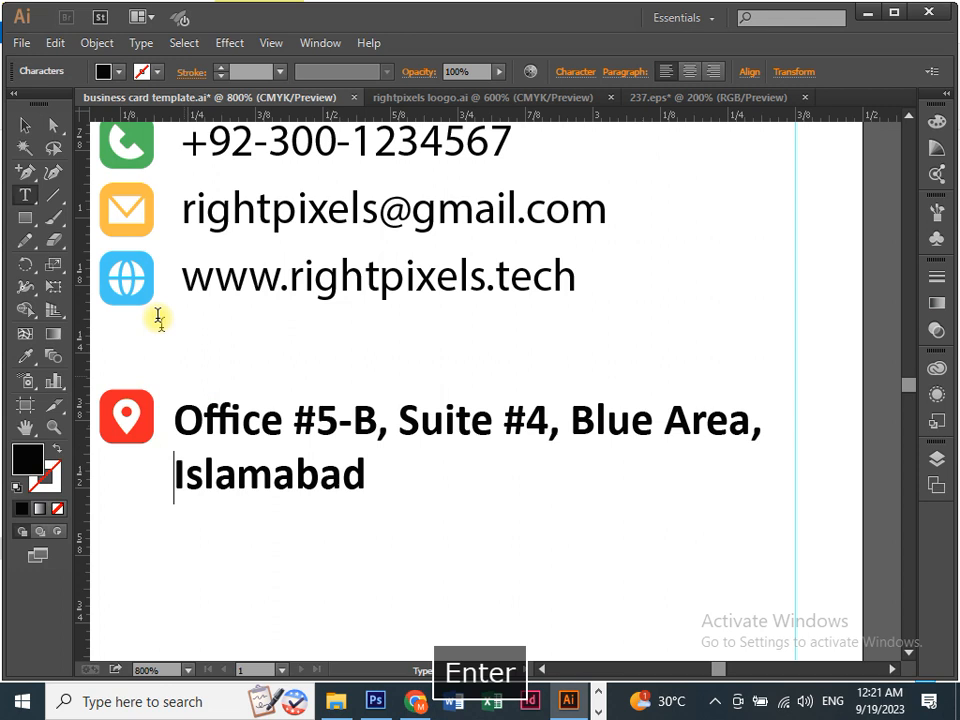
click(24, 128)
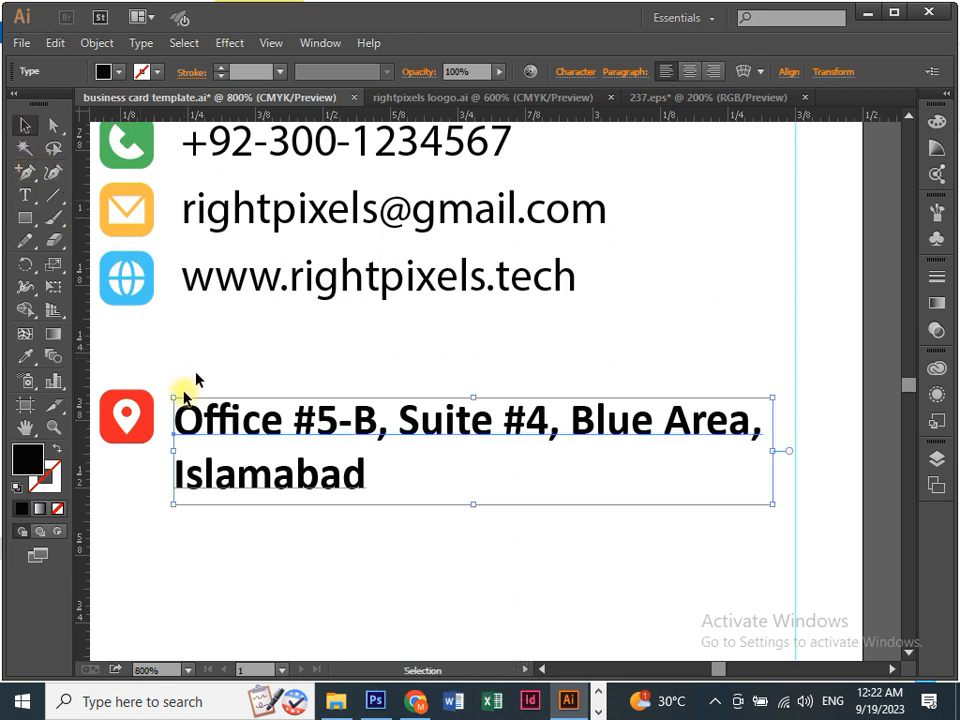
Lower the location pin icon to sit beside the two-line address.
click(137, 476)
drag(150, 495, 268, 414)
key(ctrl+equal)
drag(234, 358, 223, 399)
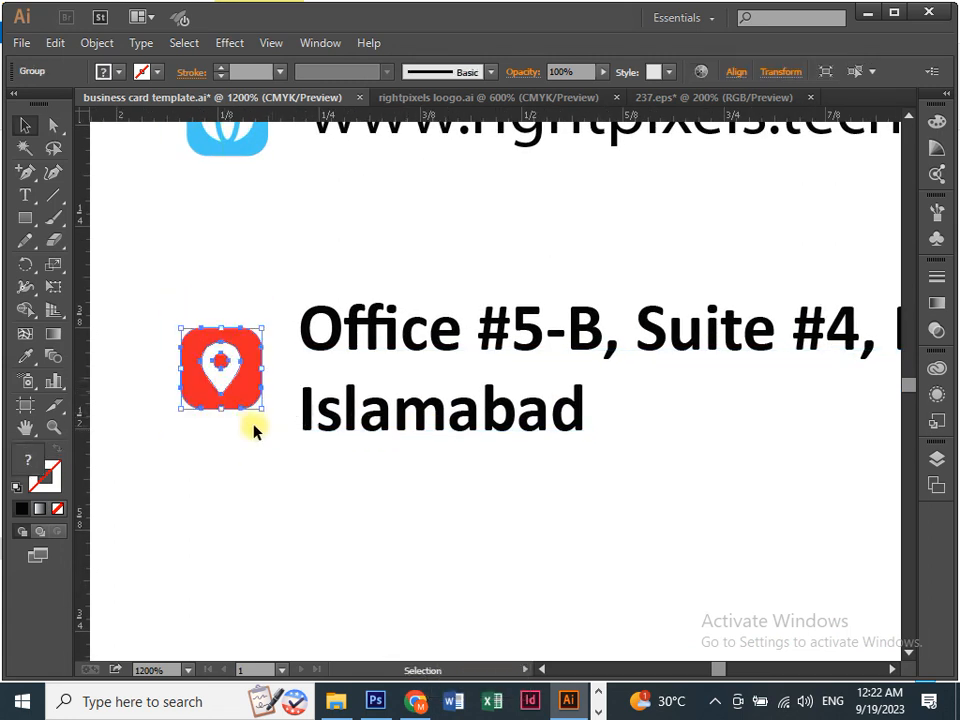
Select the globe and location pin icons and horizontally centre-align them in one column.
click(242, 448)
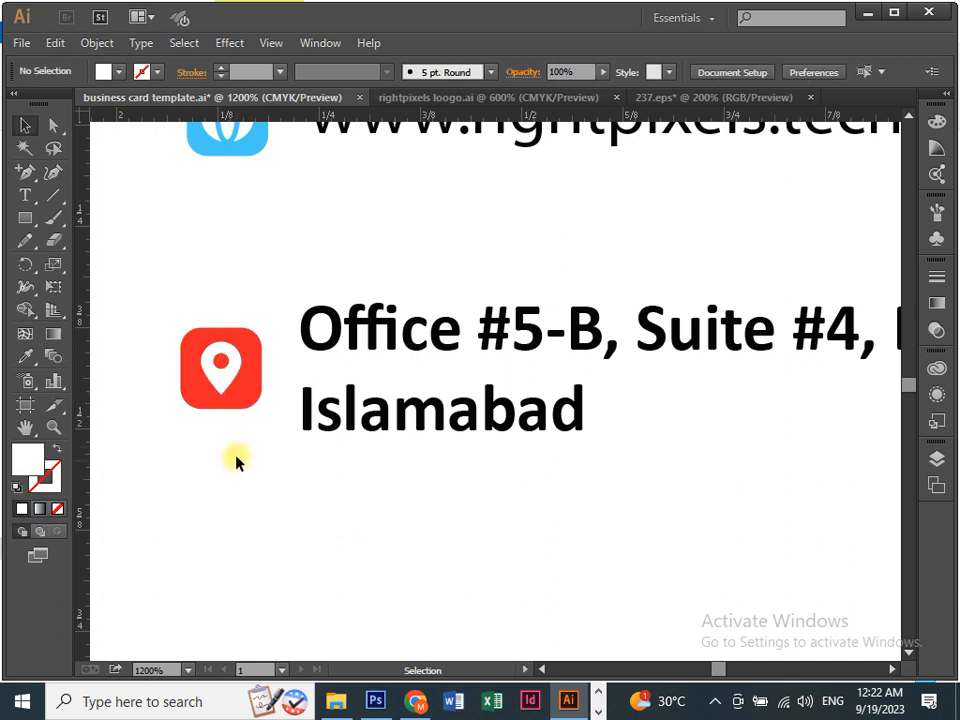
click(368, 343)
key(ctrl+minus)
key(ctrl+0)
key(space)
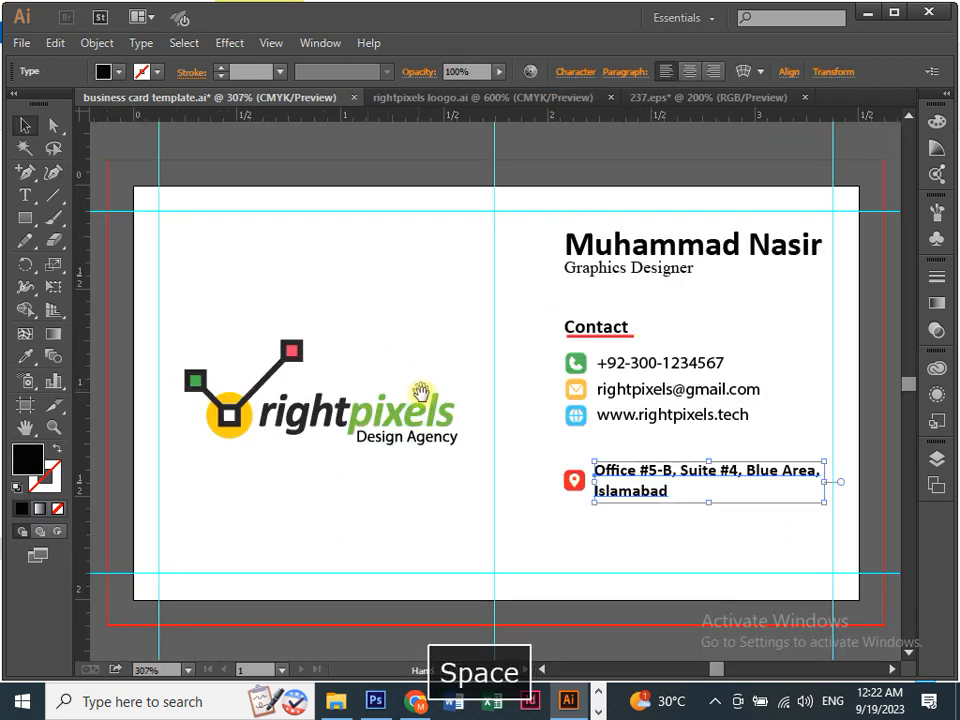
drag(364, 383, 256, 386)
key(ctrl+equal)
key(ctrl+equal)
key(ctrl+equal)
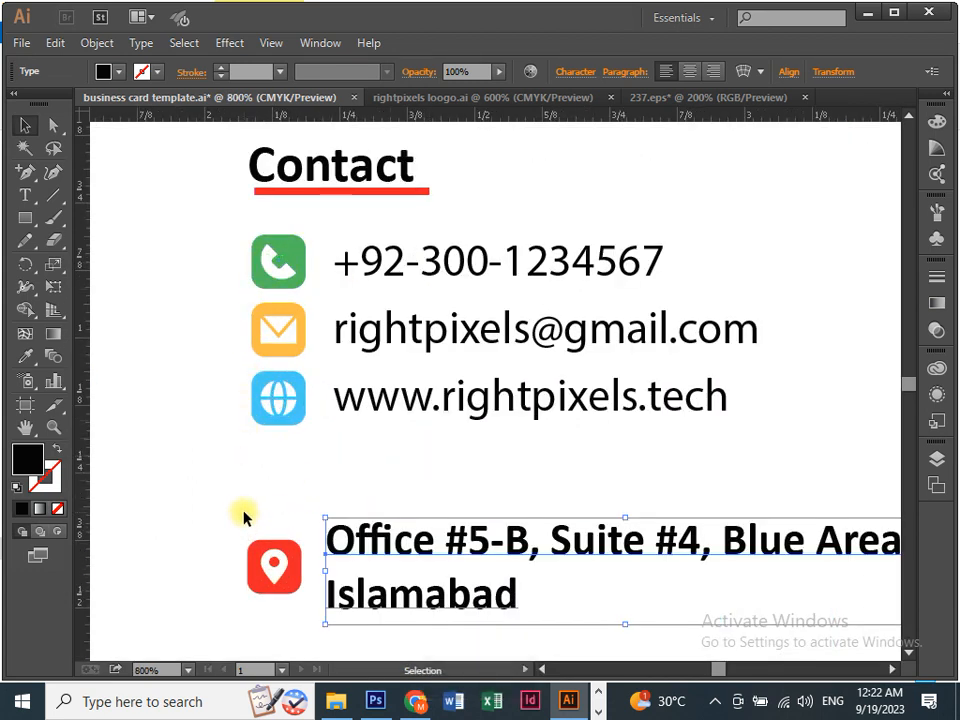
key(ctrl+equal)
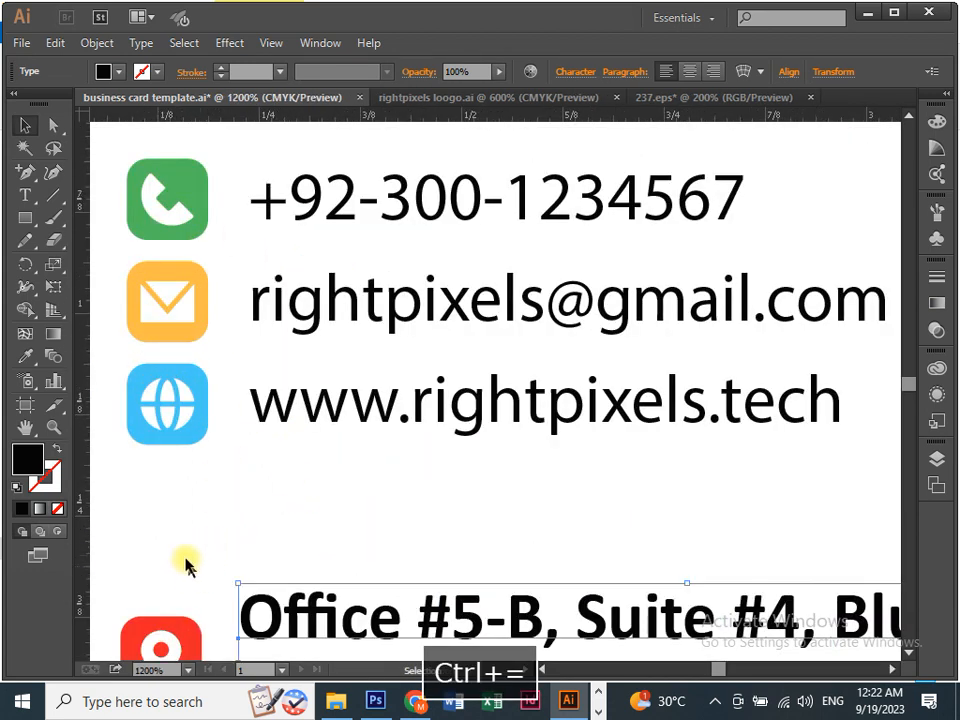
key(space)
drag(189, 566, 306, 414)
drag(205, 216, 318, 575)
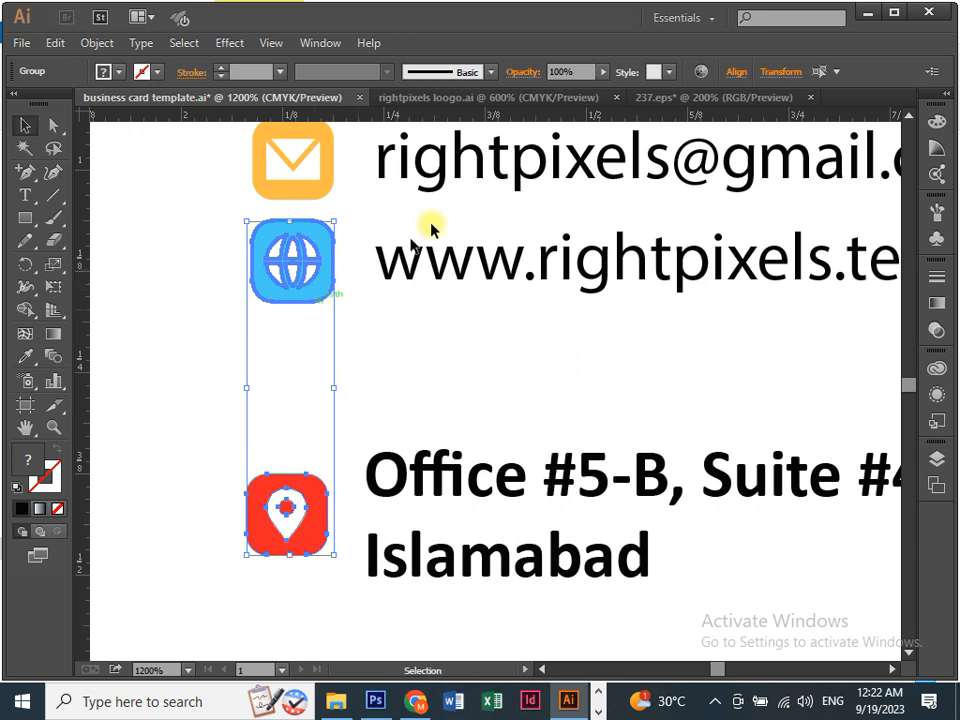
click(737, 72)
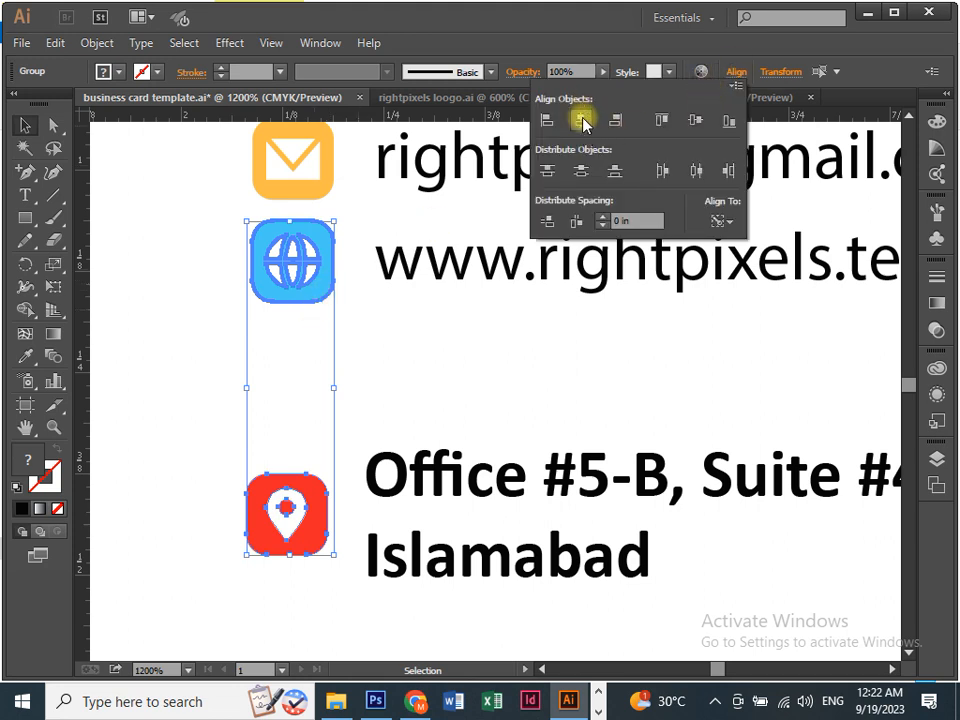
click(583, 121)
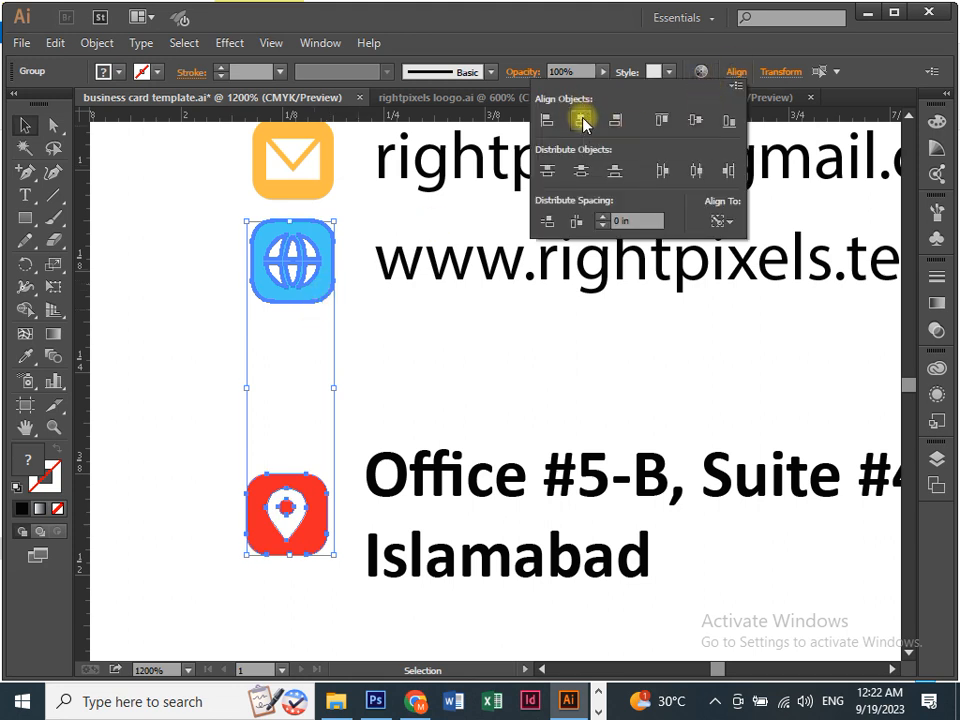
click(200, 516)
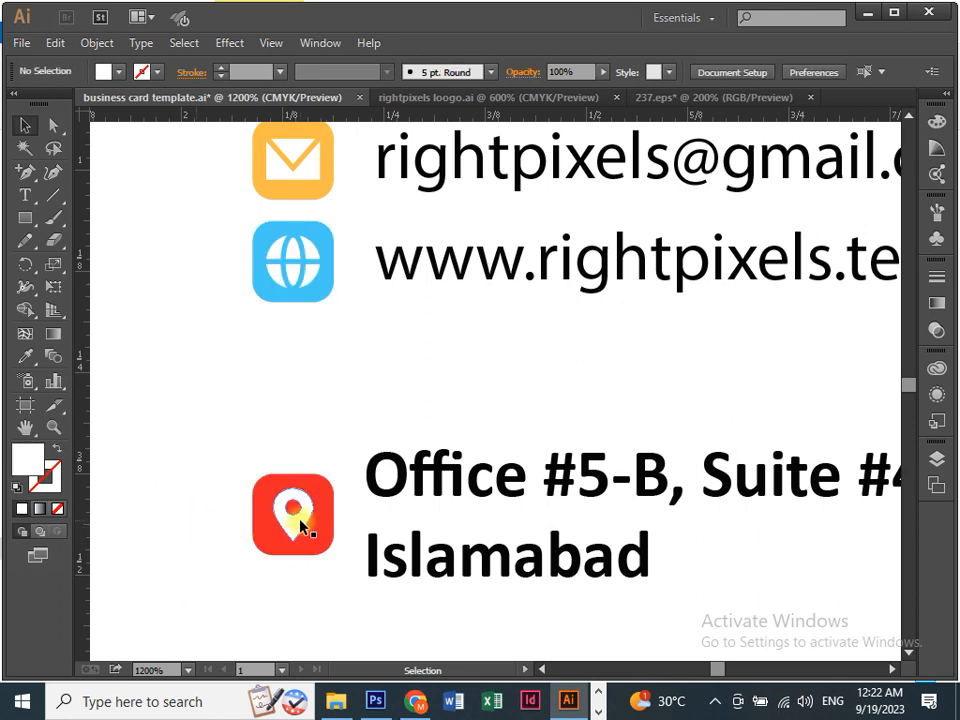
Nudge the whole Contact block slightly left and up.
key(ctrl+minus)
key(ctrl+minus)
key(ctrl+minus)
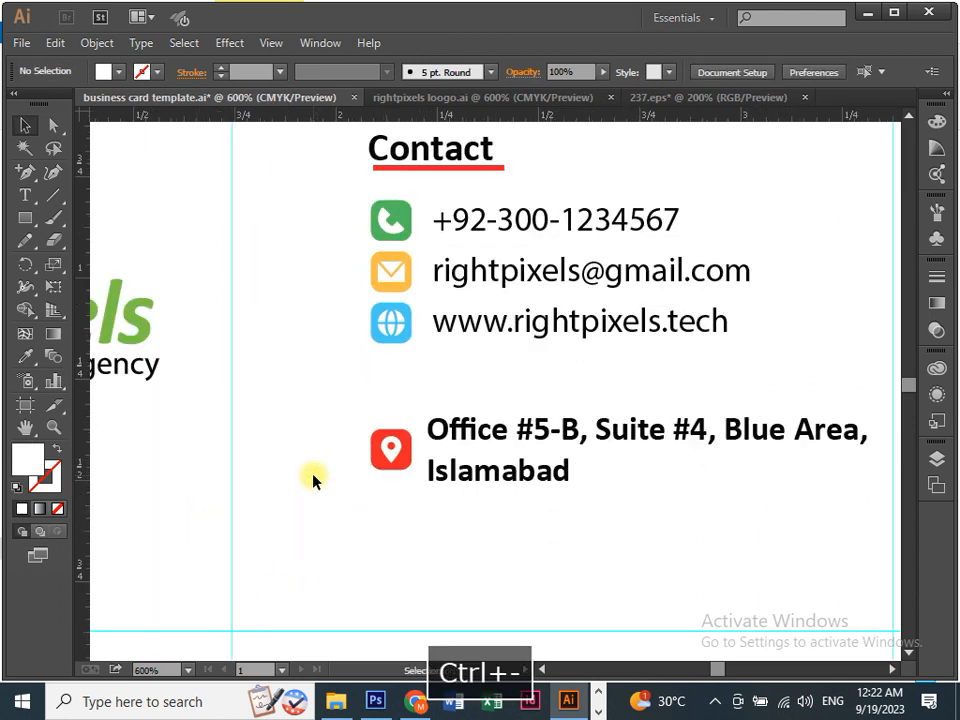
key(space)
drag(285, 534, 209, 534)
drag(288, 285, 568, 566)
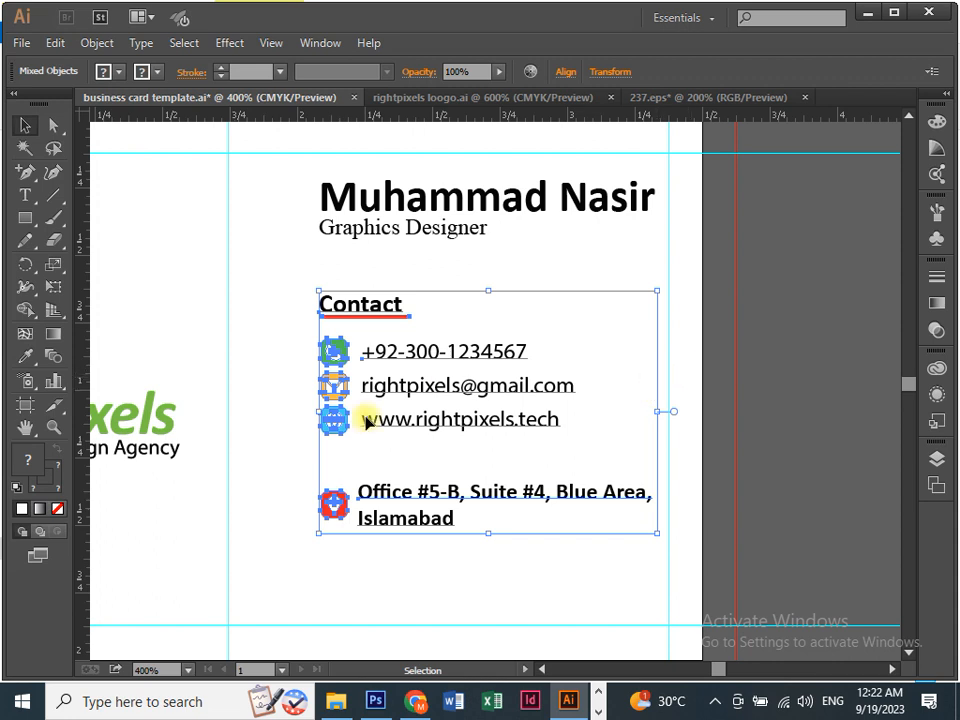
key(Left)
key(Left)
key(Left)
key(Left)
key(Left)
key(Left)
key(Left)
key(Left)
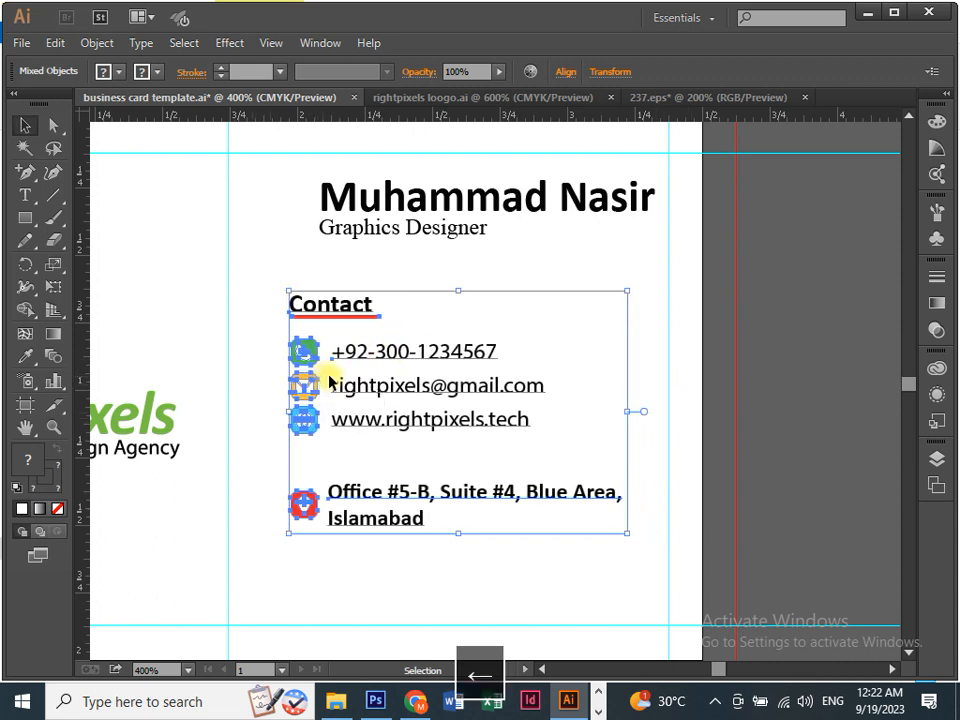
key(Down)
key(Down)
key(Down)
key(Down)
key(Down)
key(Down)
key(Down)
key(Down)
key(Down)
key(Down)
key(Up)
key(Up)
Move the name and job title left so their left edge matches the Contact block.
drag(291, 183, 420, 238)
drag(350, 206, 320, 206)
click(379, 266)
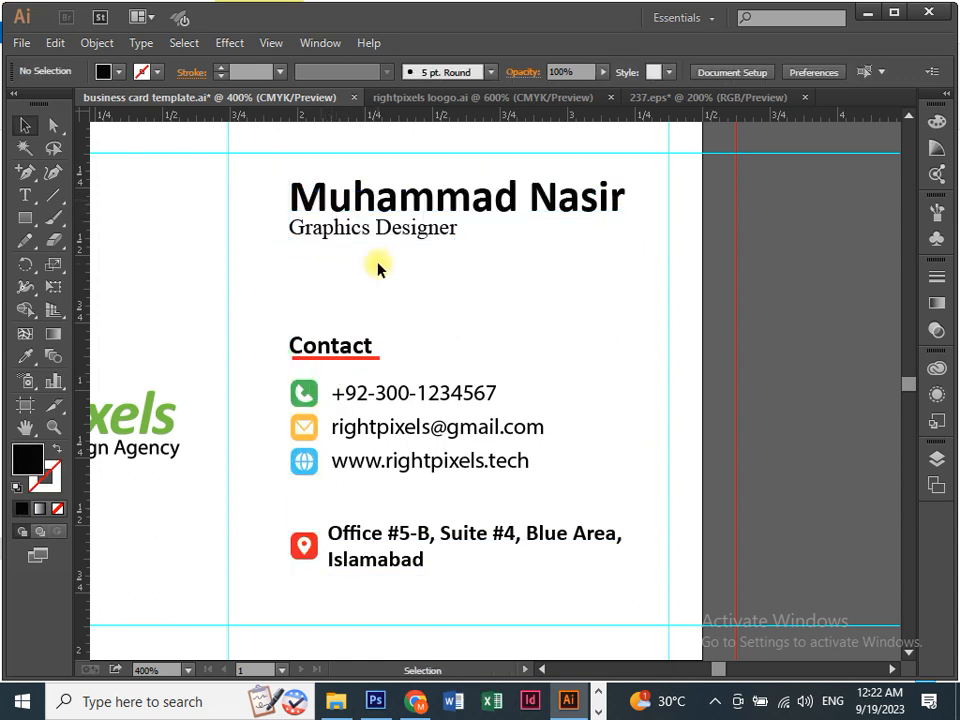
drag(259, 176, 420, 255)
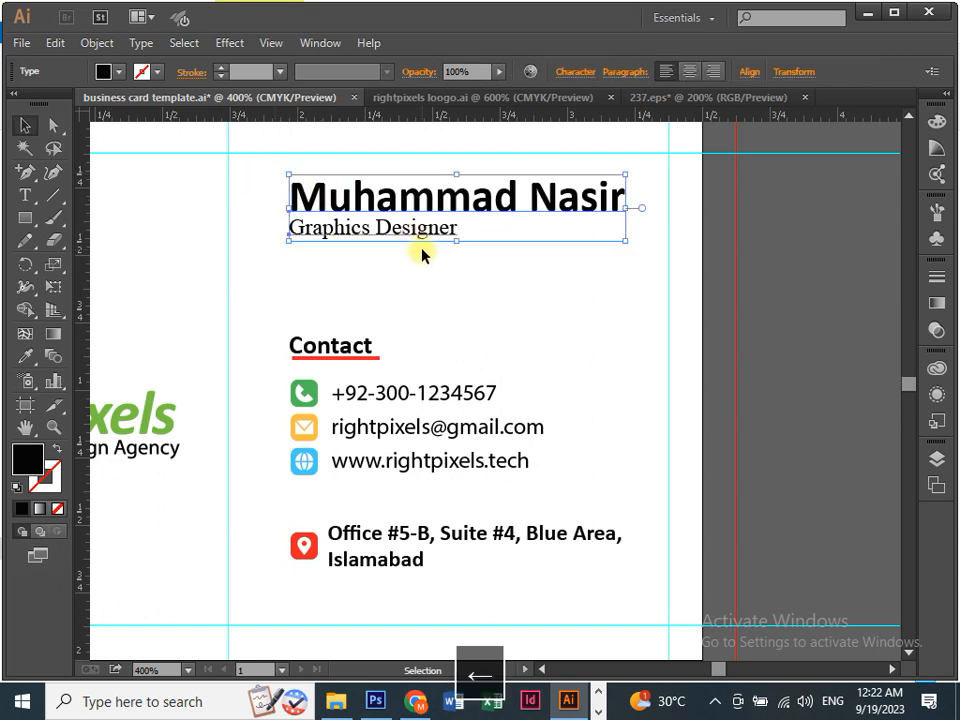
key(Left)
click(425, 274)
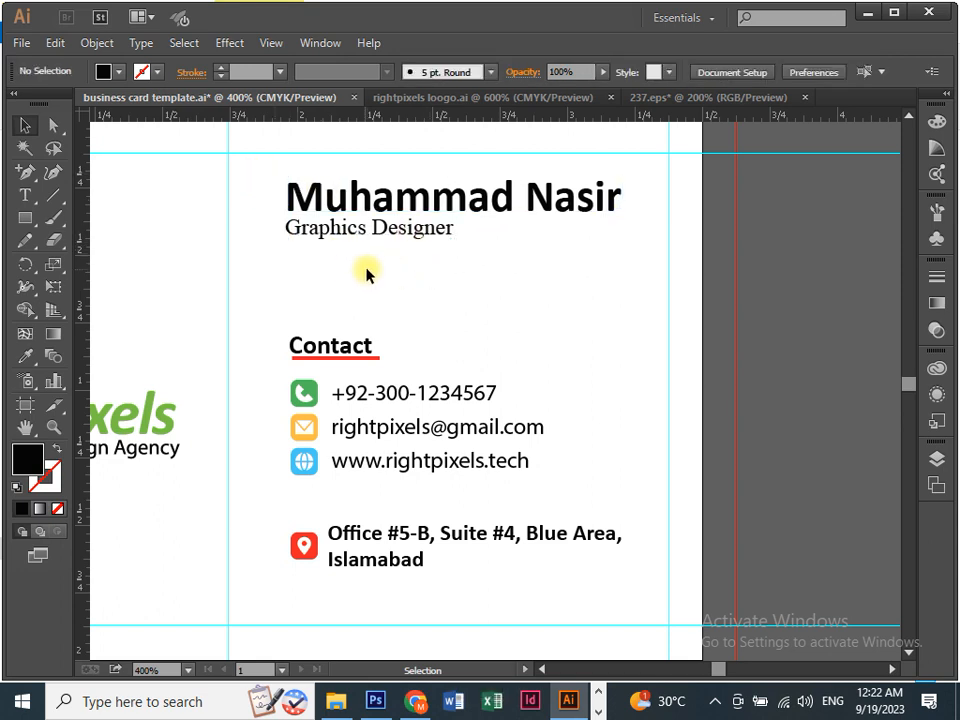
Zoom out to the whole card and save the file.
key(ctrl+minus)
drag(369, 272, 450, 333)
key(ctrl+s)
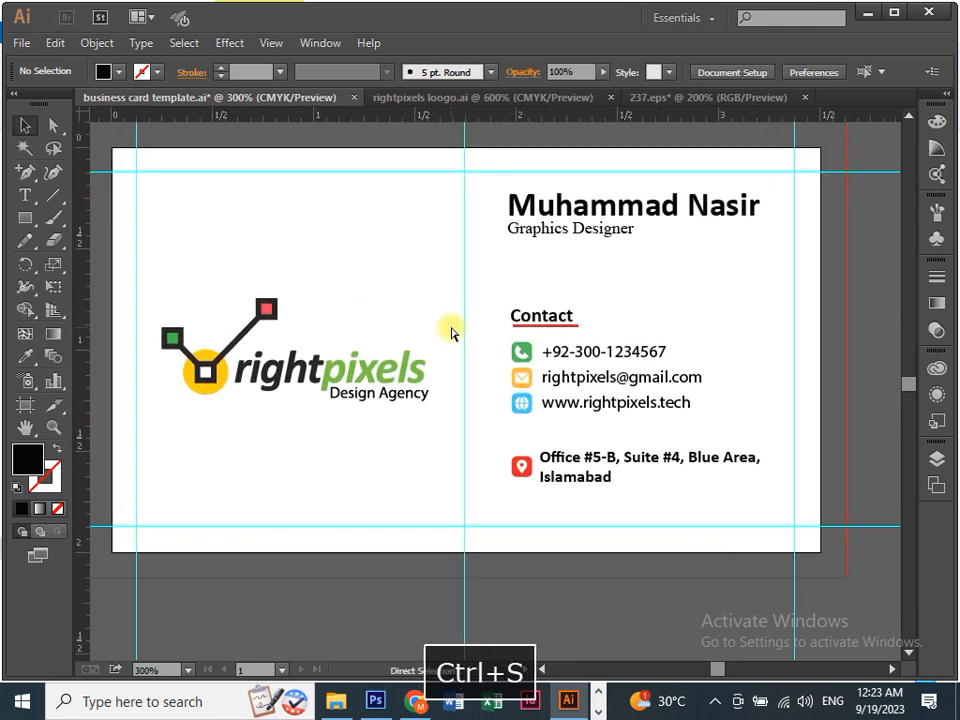